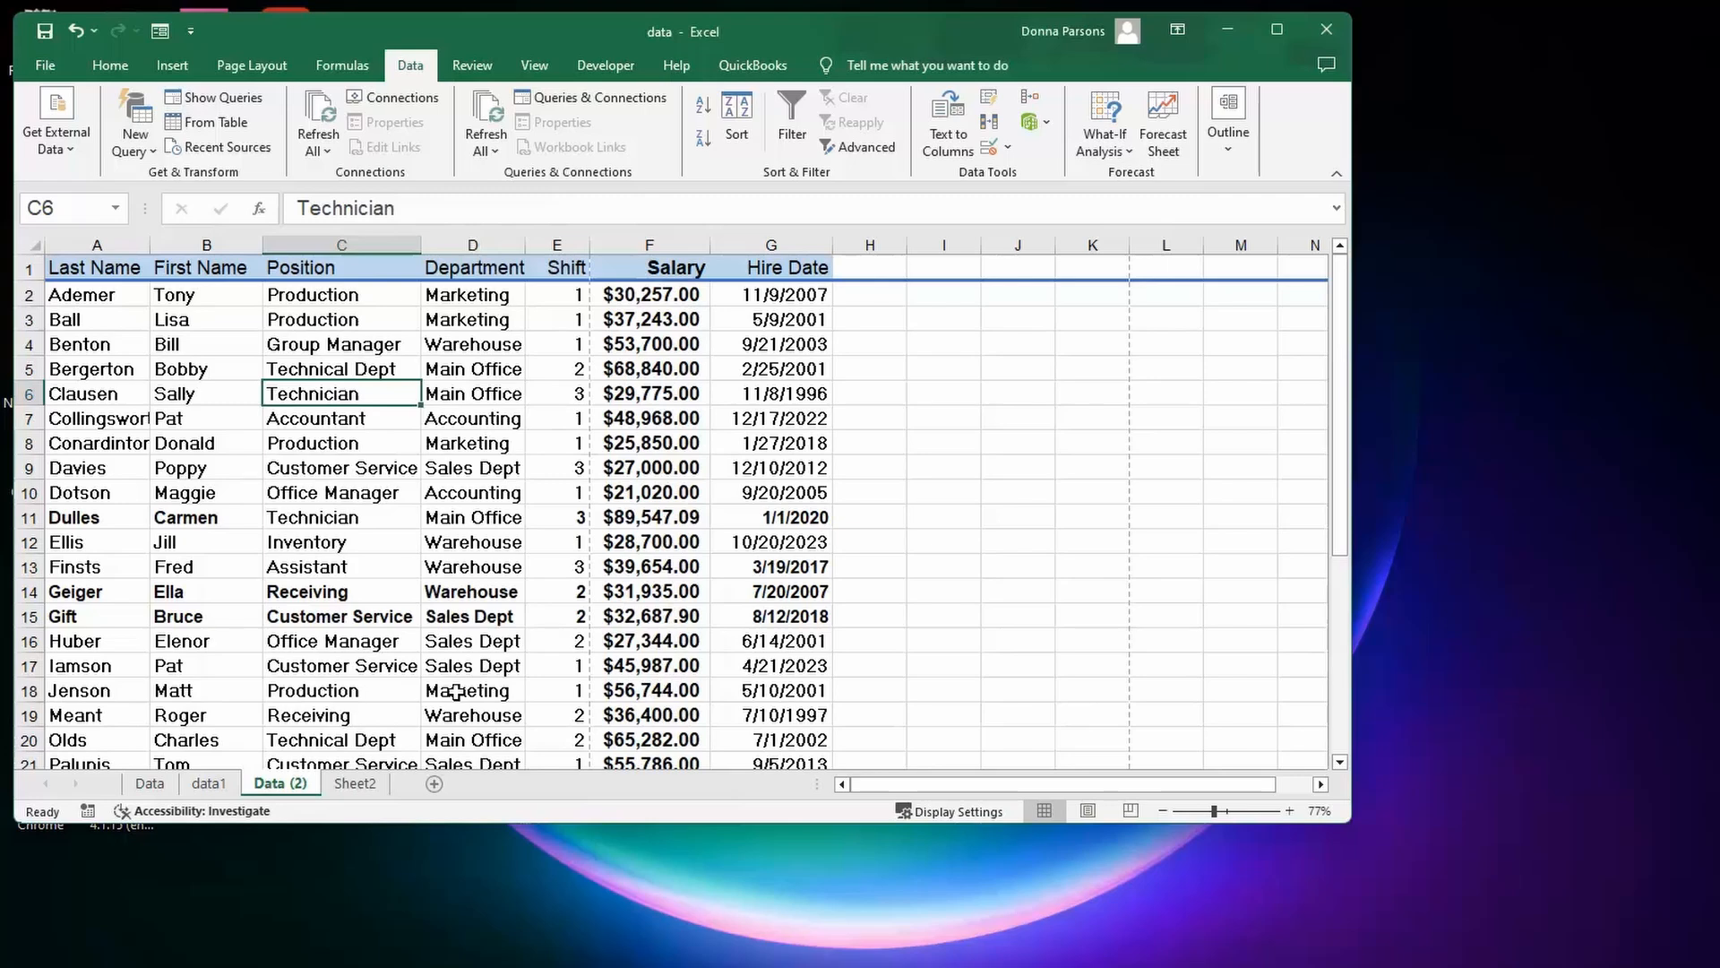
- Turn on filtering for the employee list on the Data (2) sheet
{"action": "left_click", "coordinate": [216, 783]}
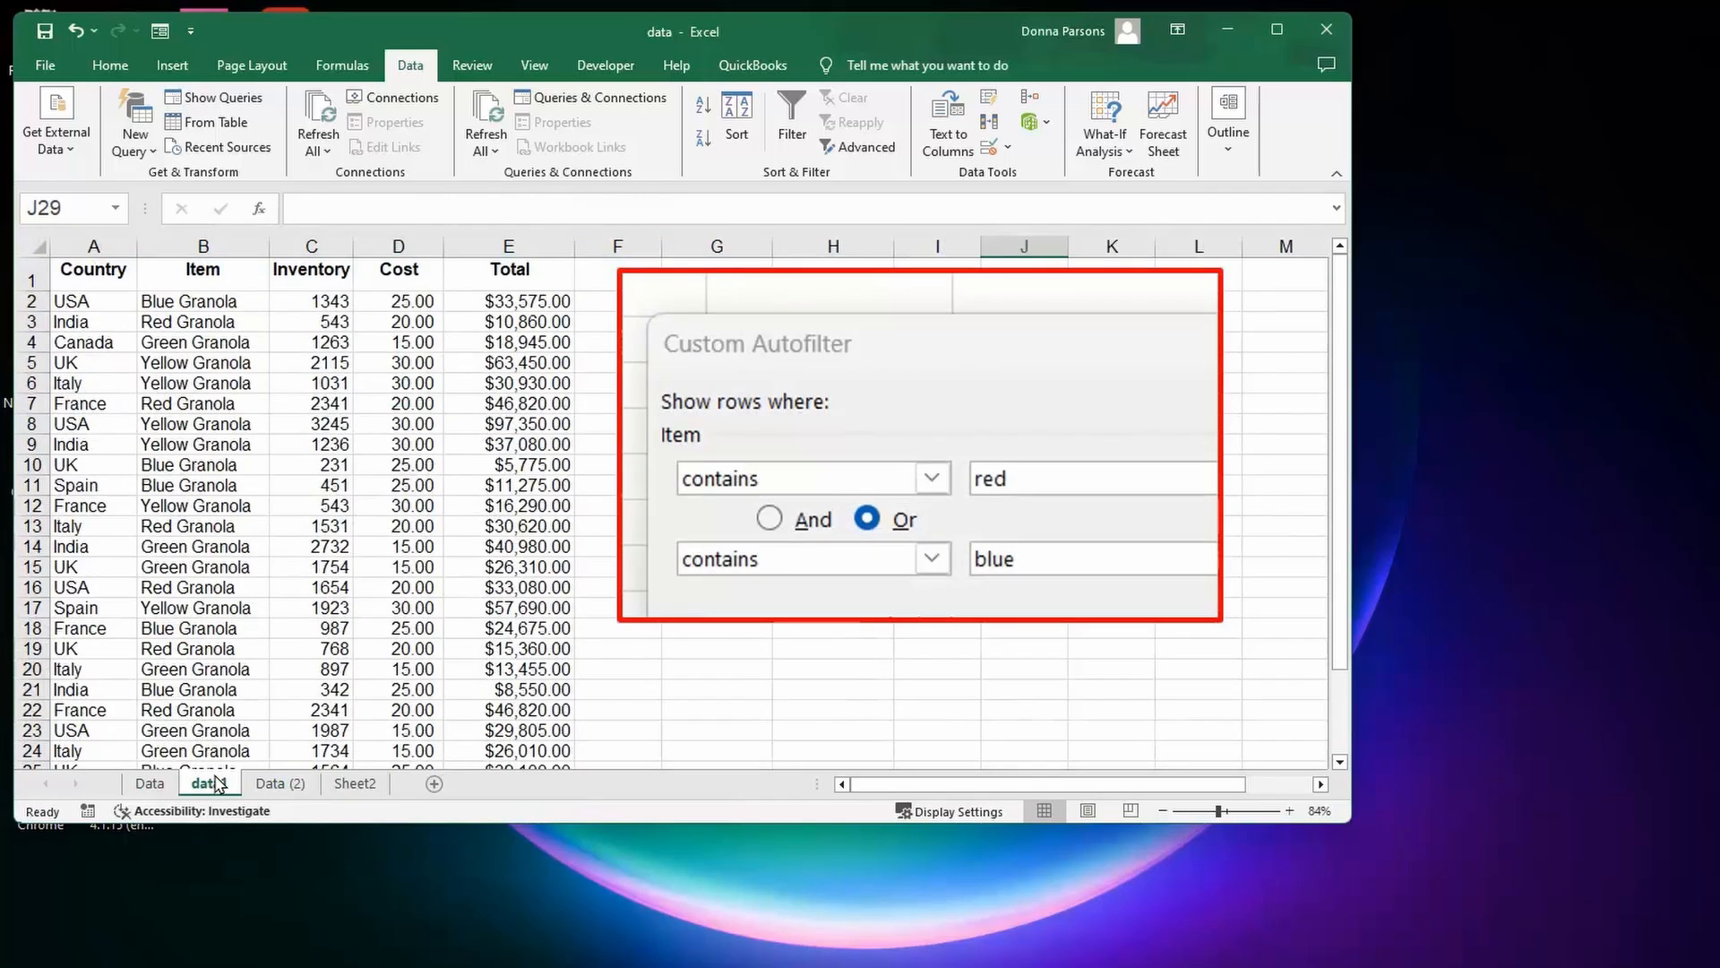
{"action": "left_click", "coordinate": [278, 787]}
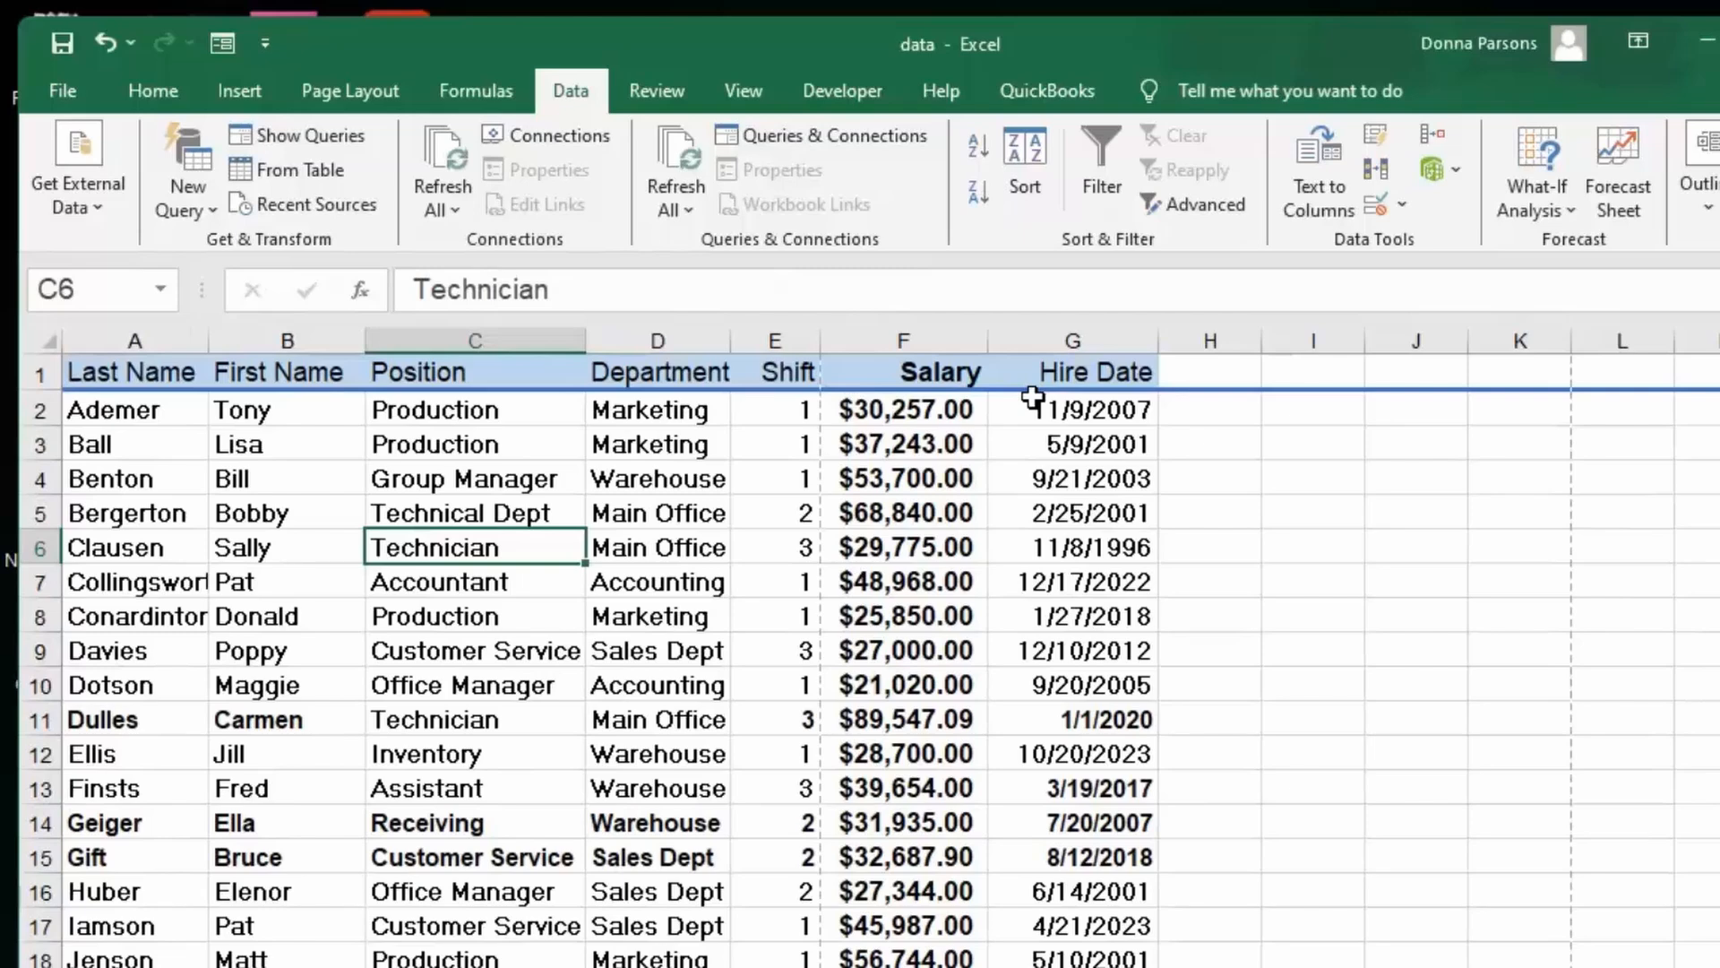
{"action": "left_click", "coordinate": [469, 619]}
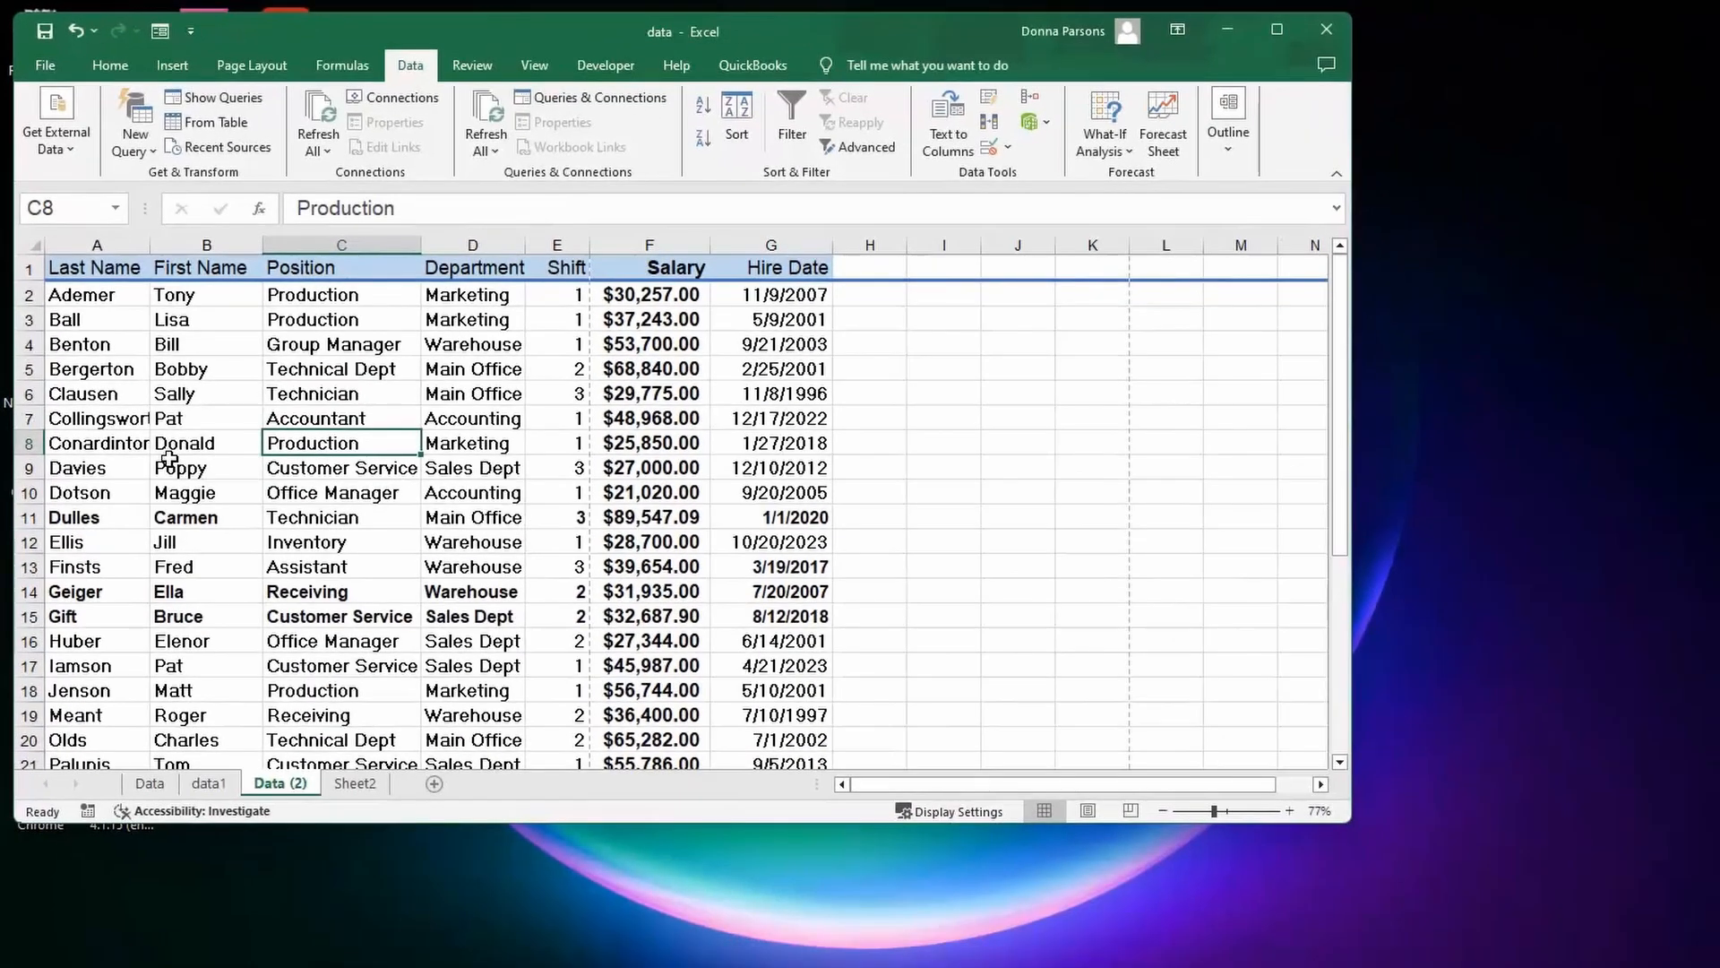
{"action": "left_click", "coordinate": [169, 458]}
{"action": "left_click", "coordinate": [409, 475]}
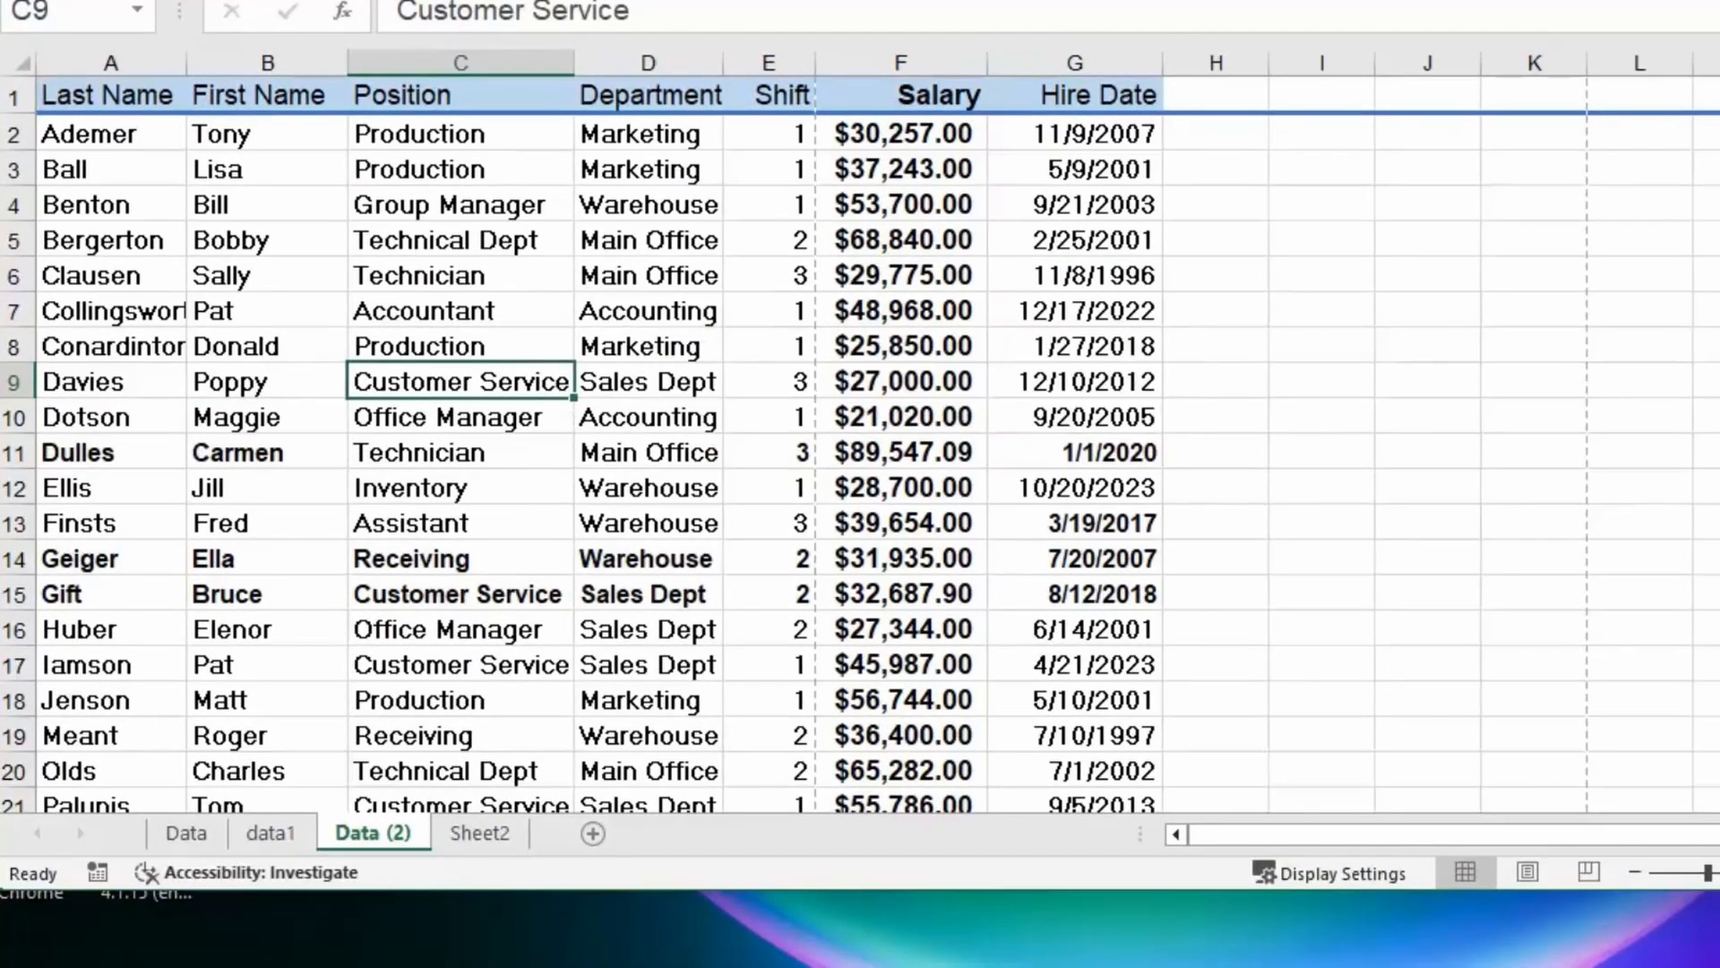
{"action": "left_click", "coordinate": [674, 133]}
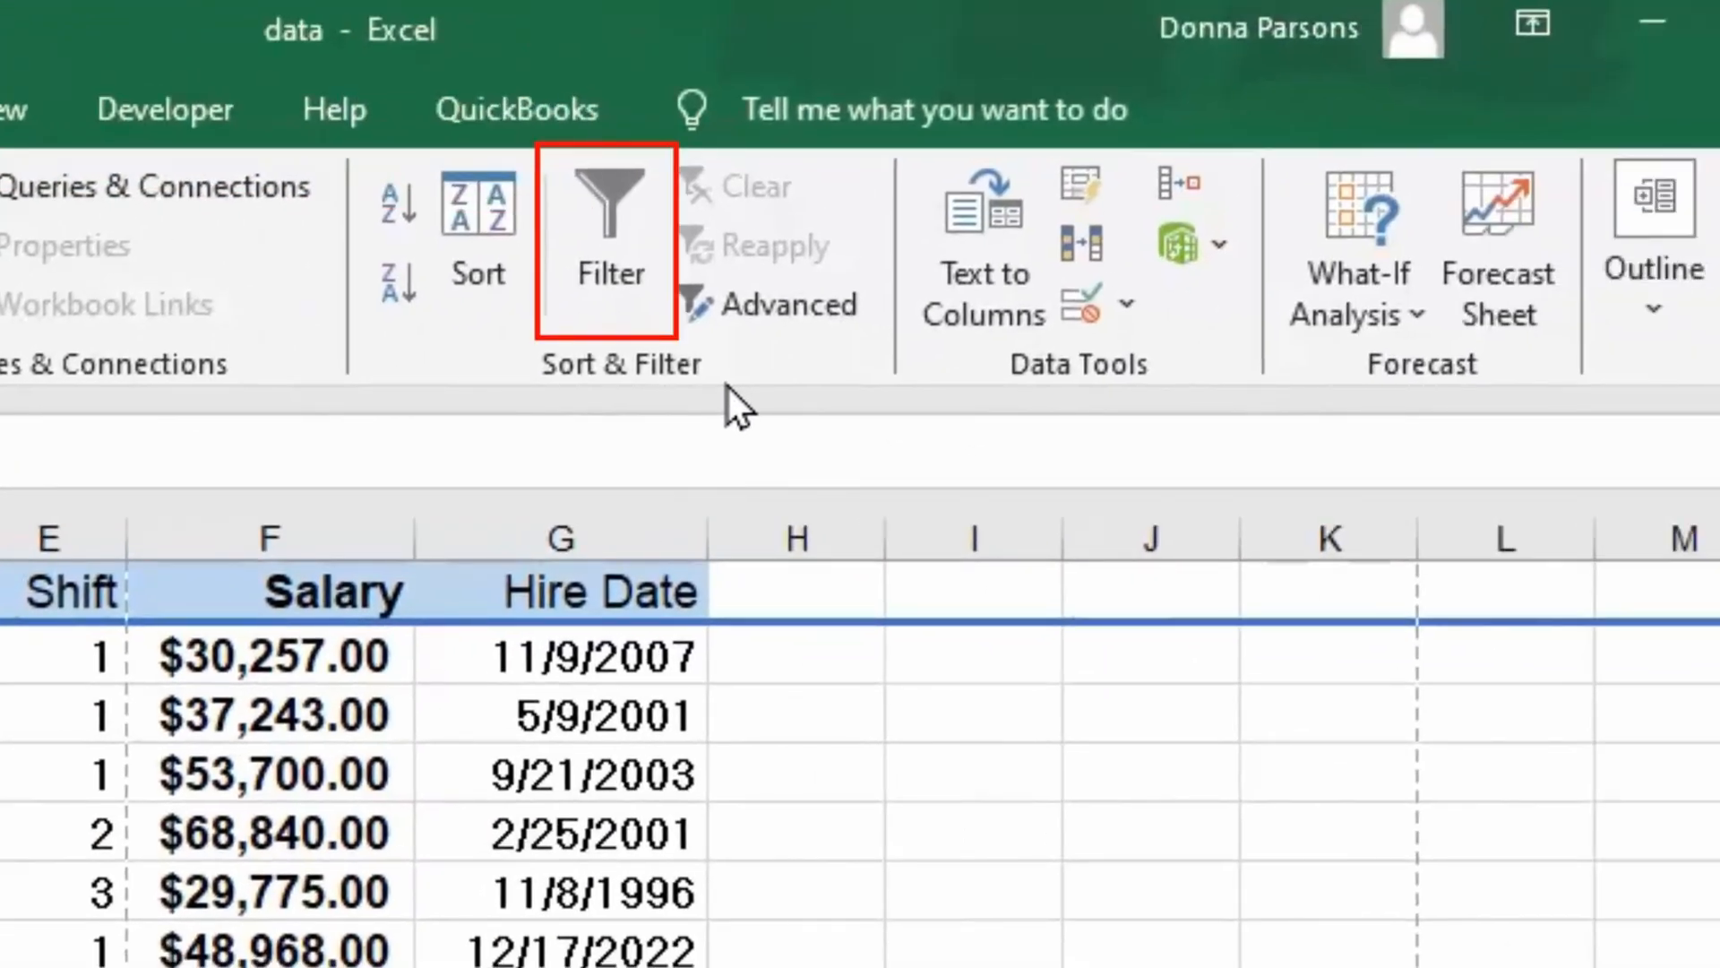
{"action": "left_click", "coordinate": [627, 209]}
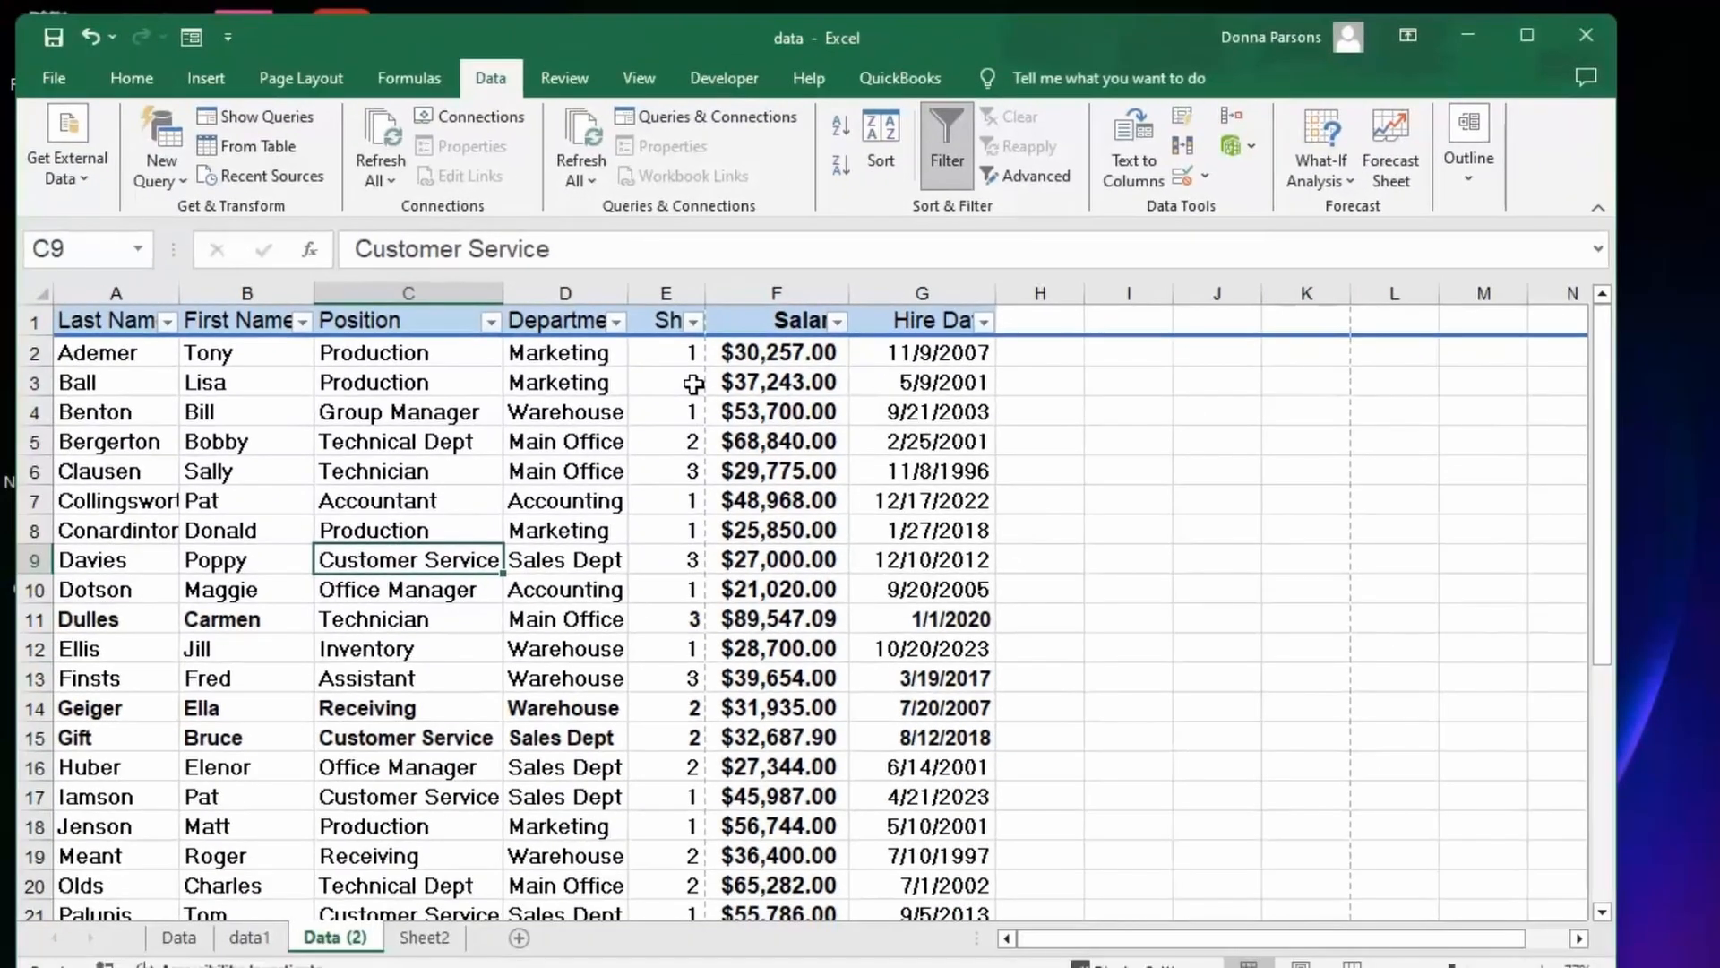
- Filter the Shift column to show only shift 1
{"action": "left_click", "coordinate": [694, 322]}
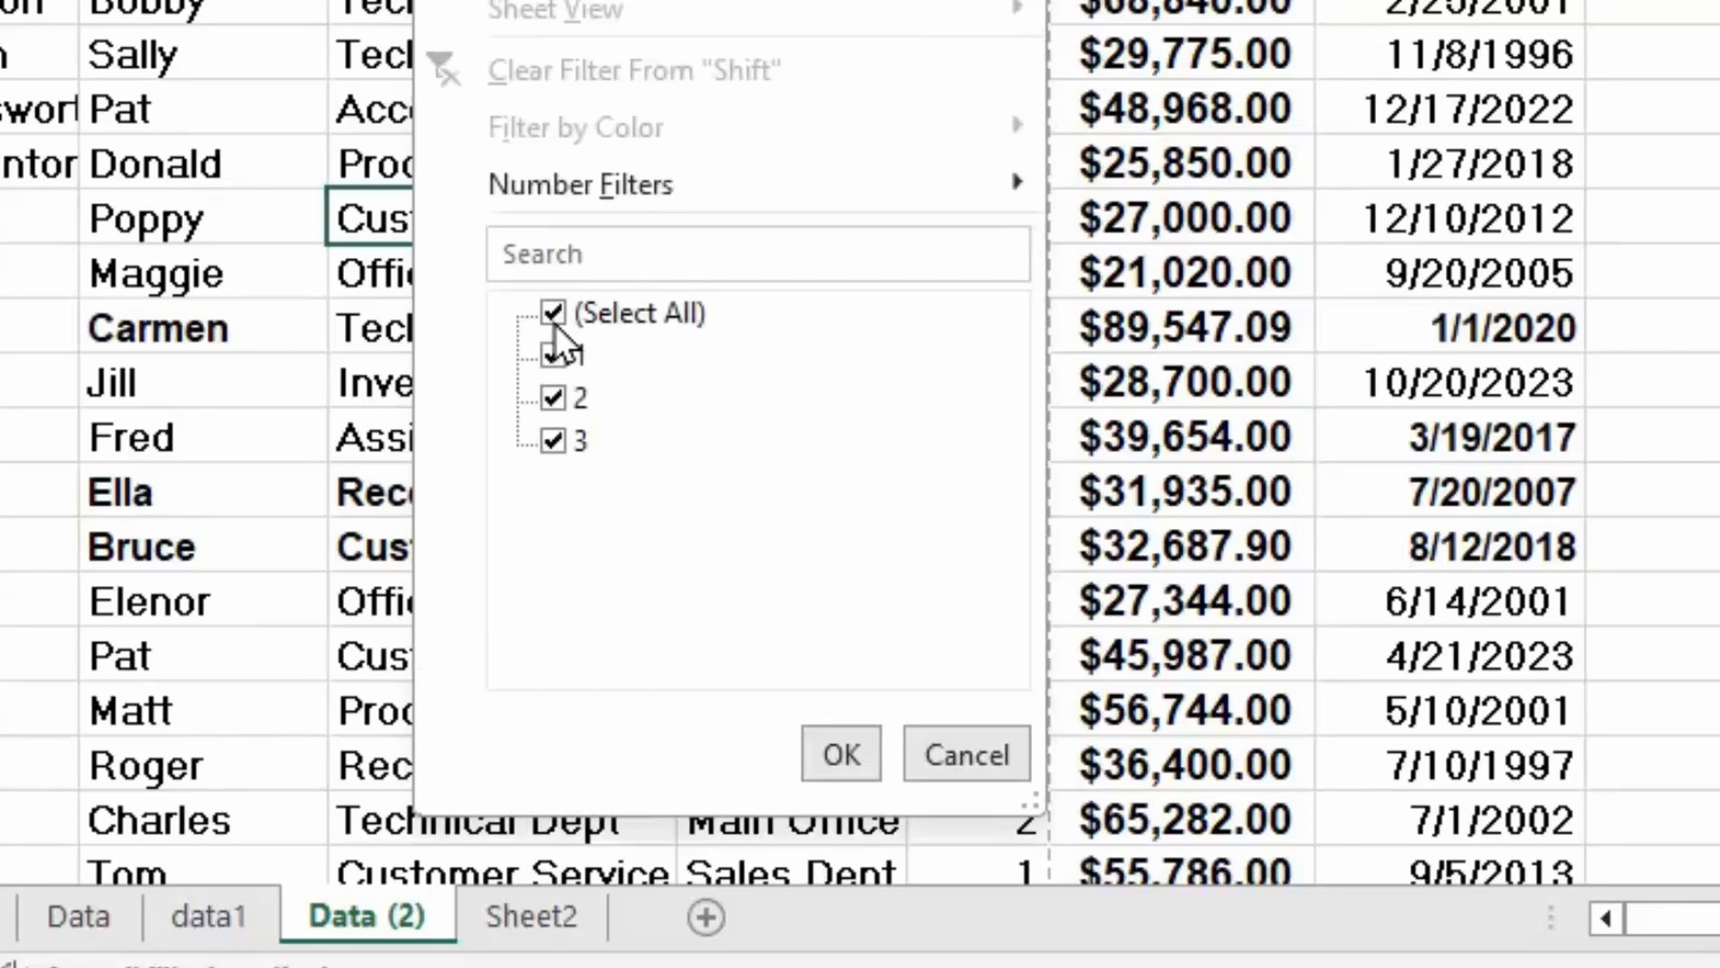
{"action": "left_click", "coordinate": [435, 613]}
{"action": "left_click", "coordinate": [552, 315]}
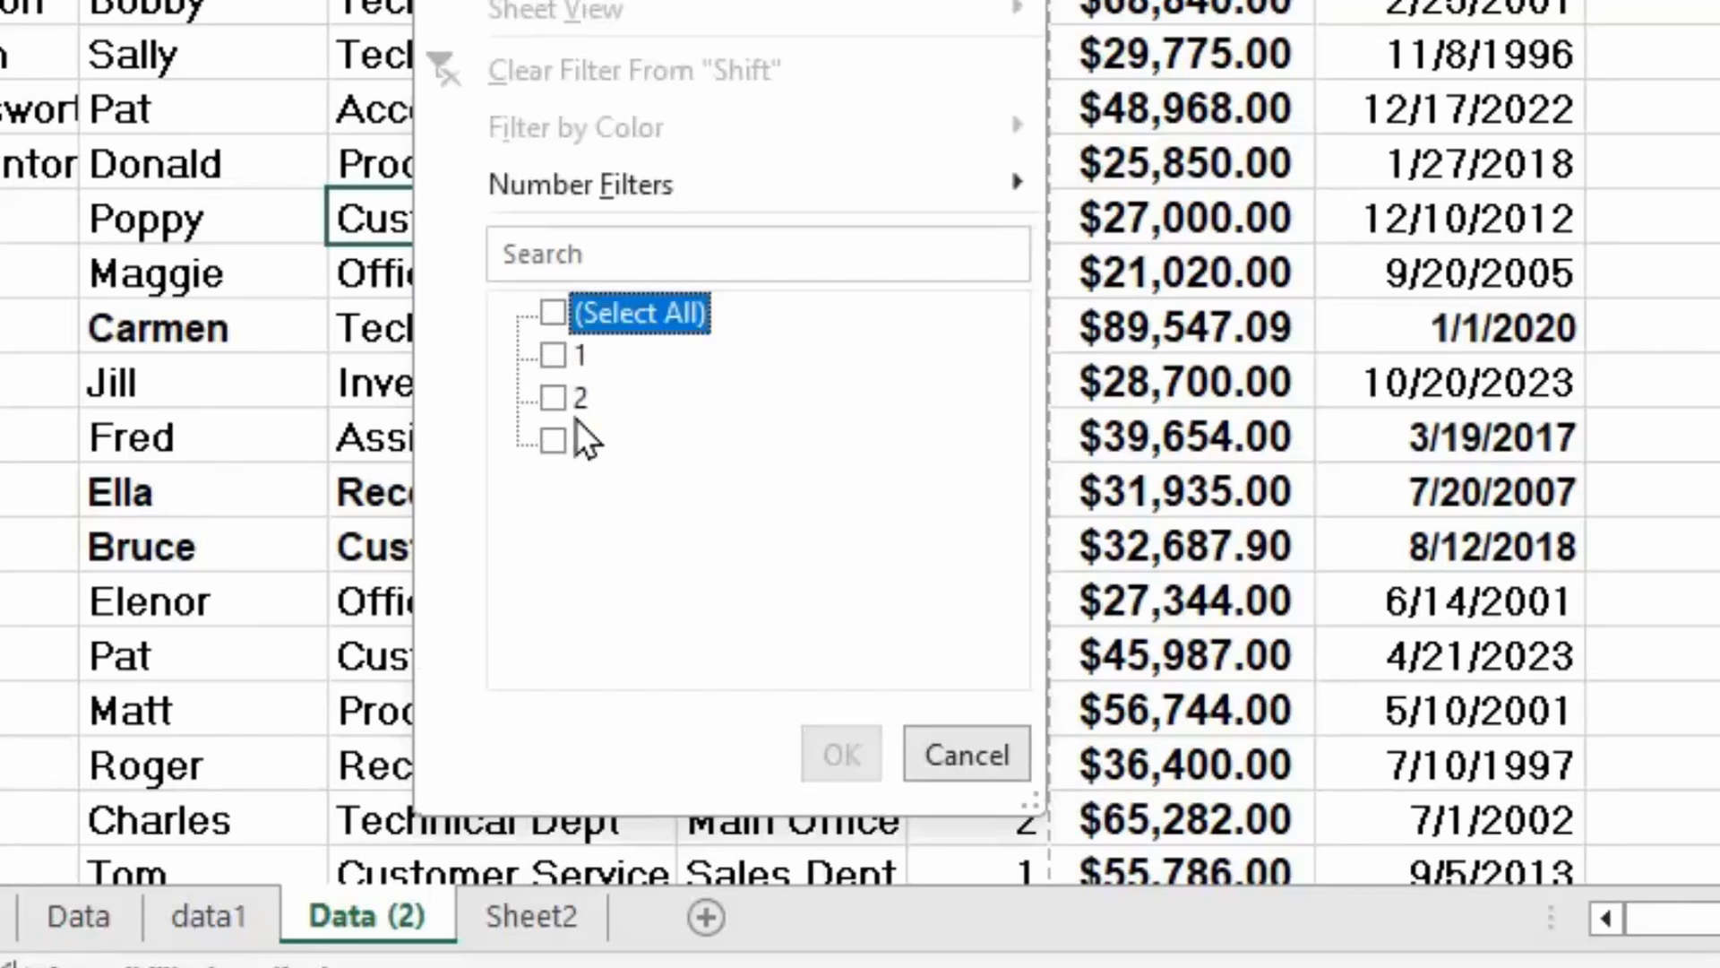
{"action": "left_click", "coordinate": [556, 359]}
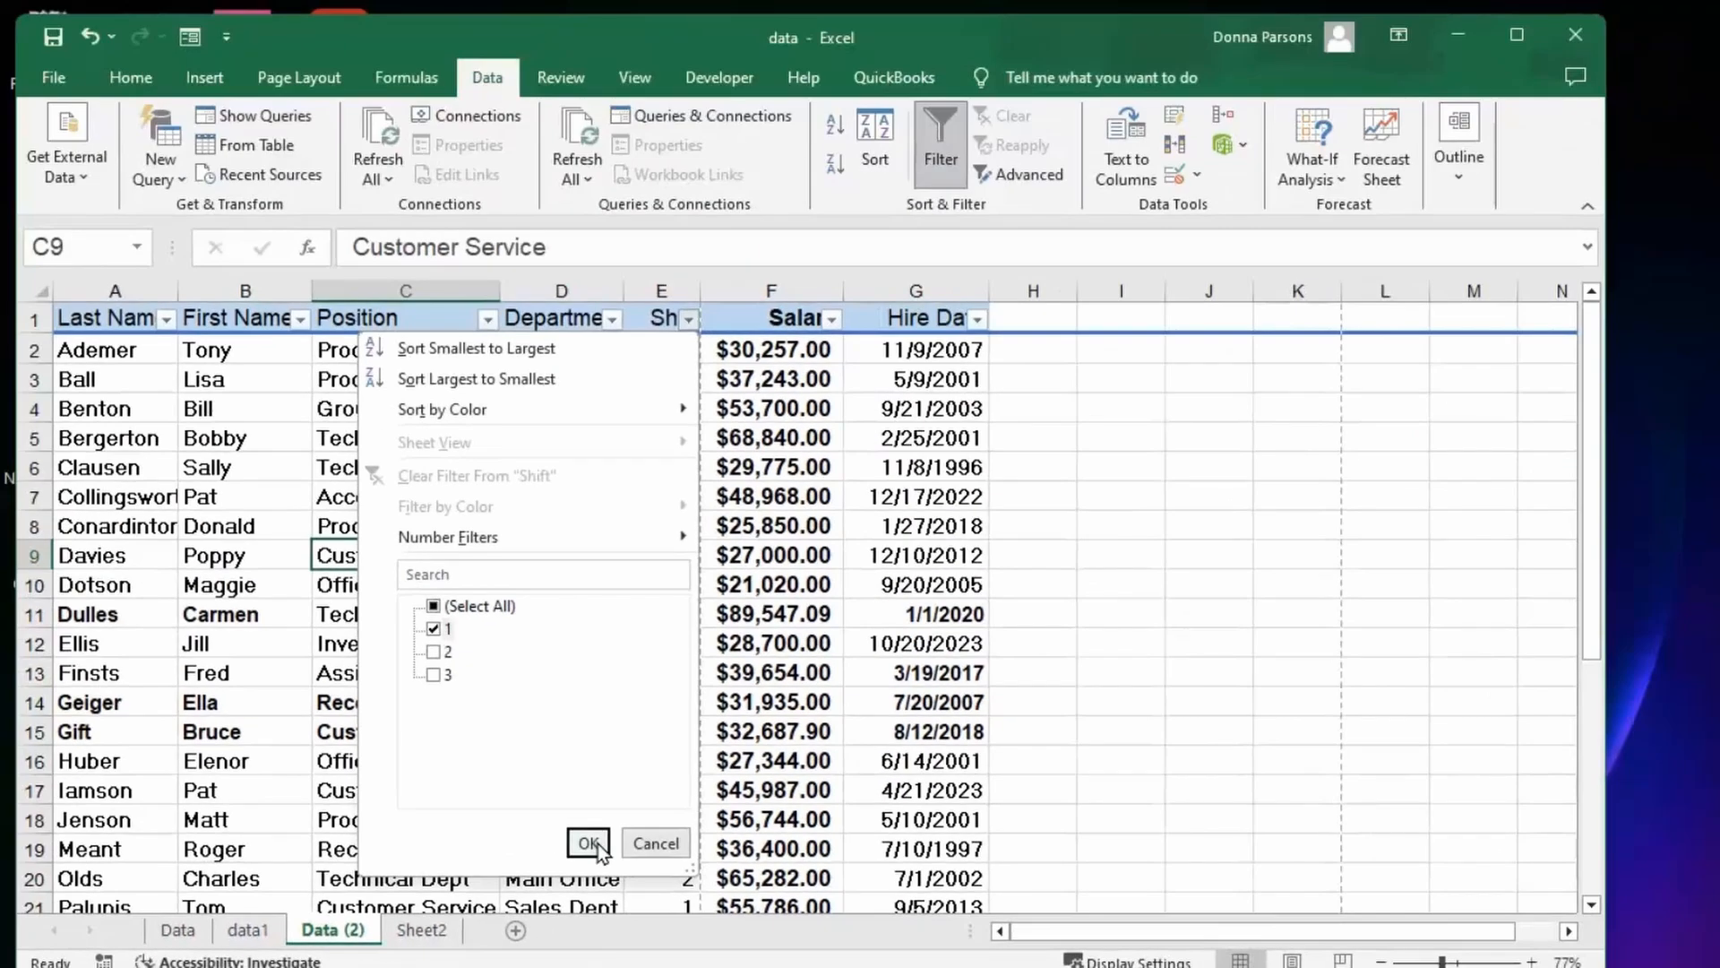
{"action": "left_click", "coordinate": [589, 842]}
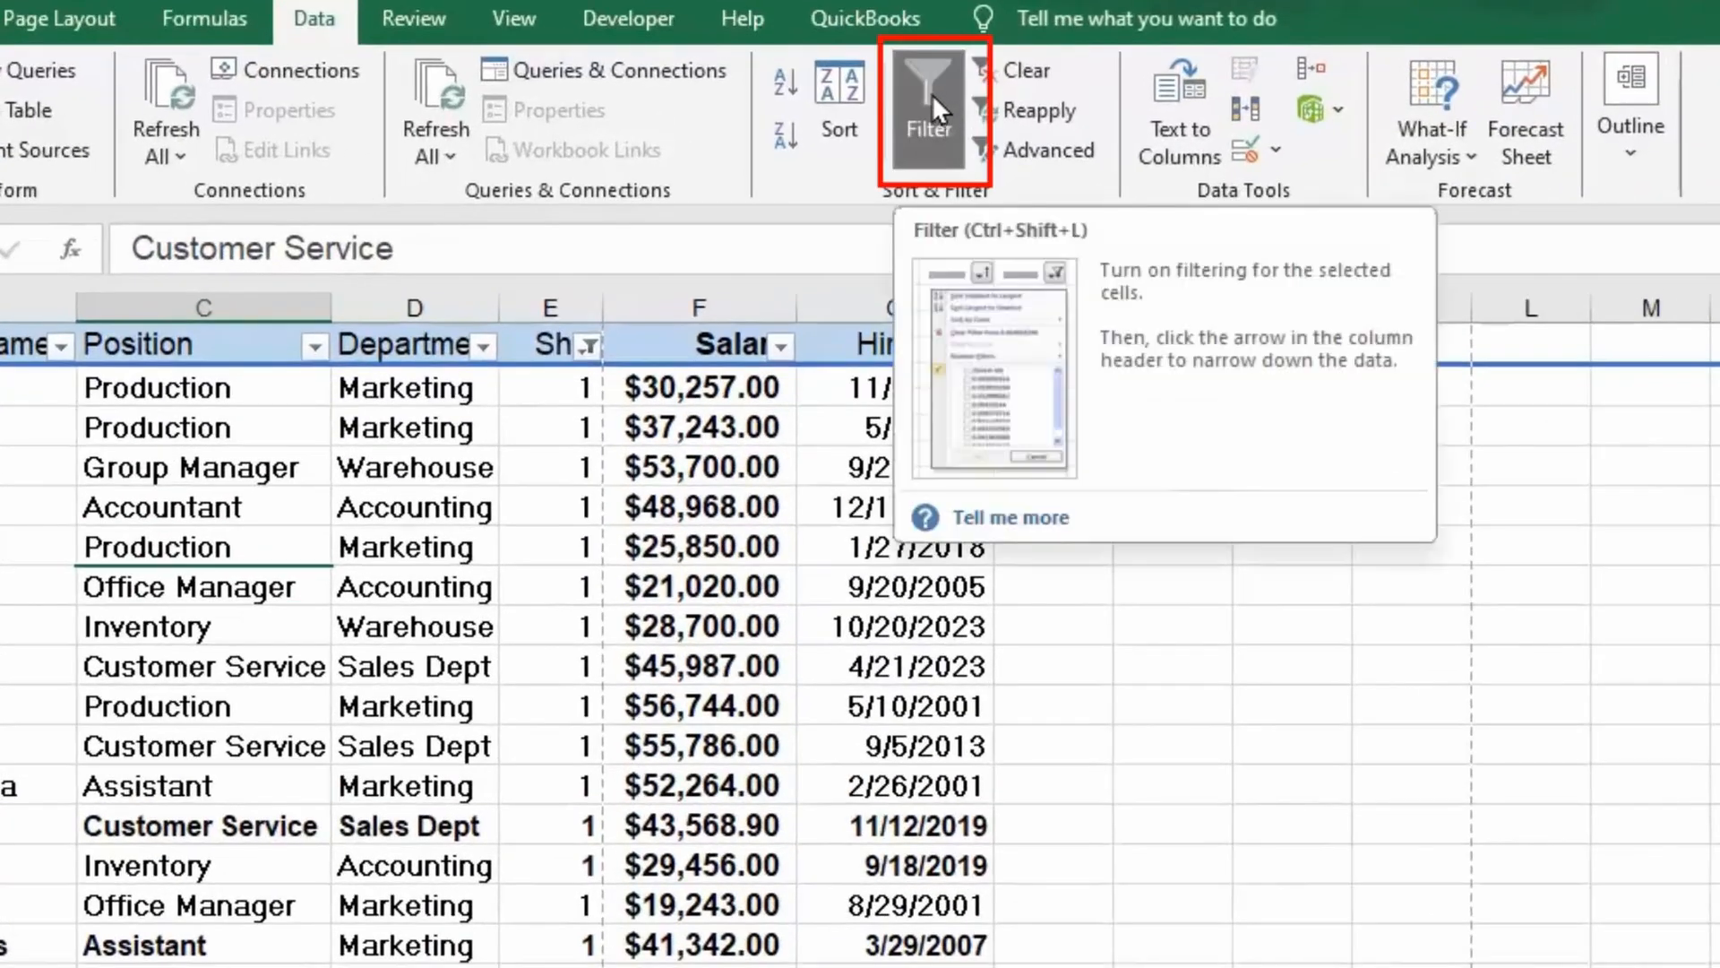
- Reset the employee list's filters and filter the Department column to show only Marketing
{"action": "left_click", "coordinate": [932, 97]}
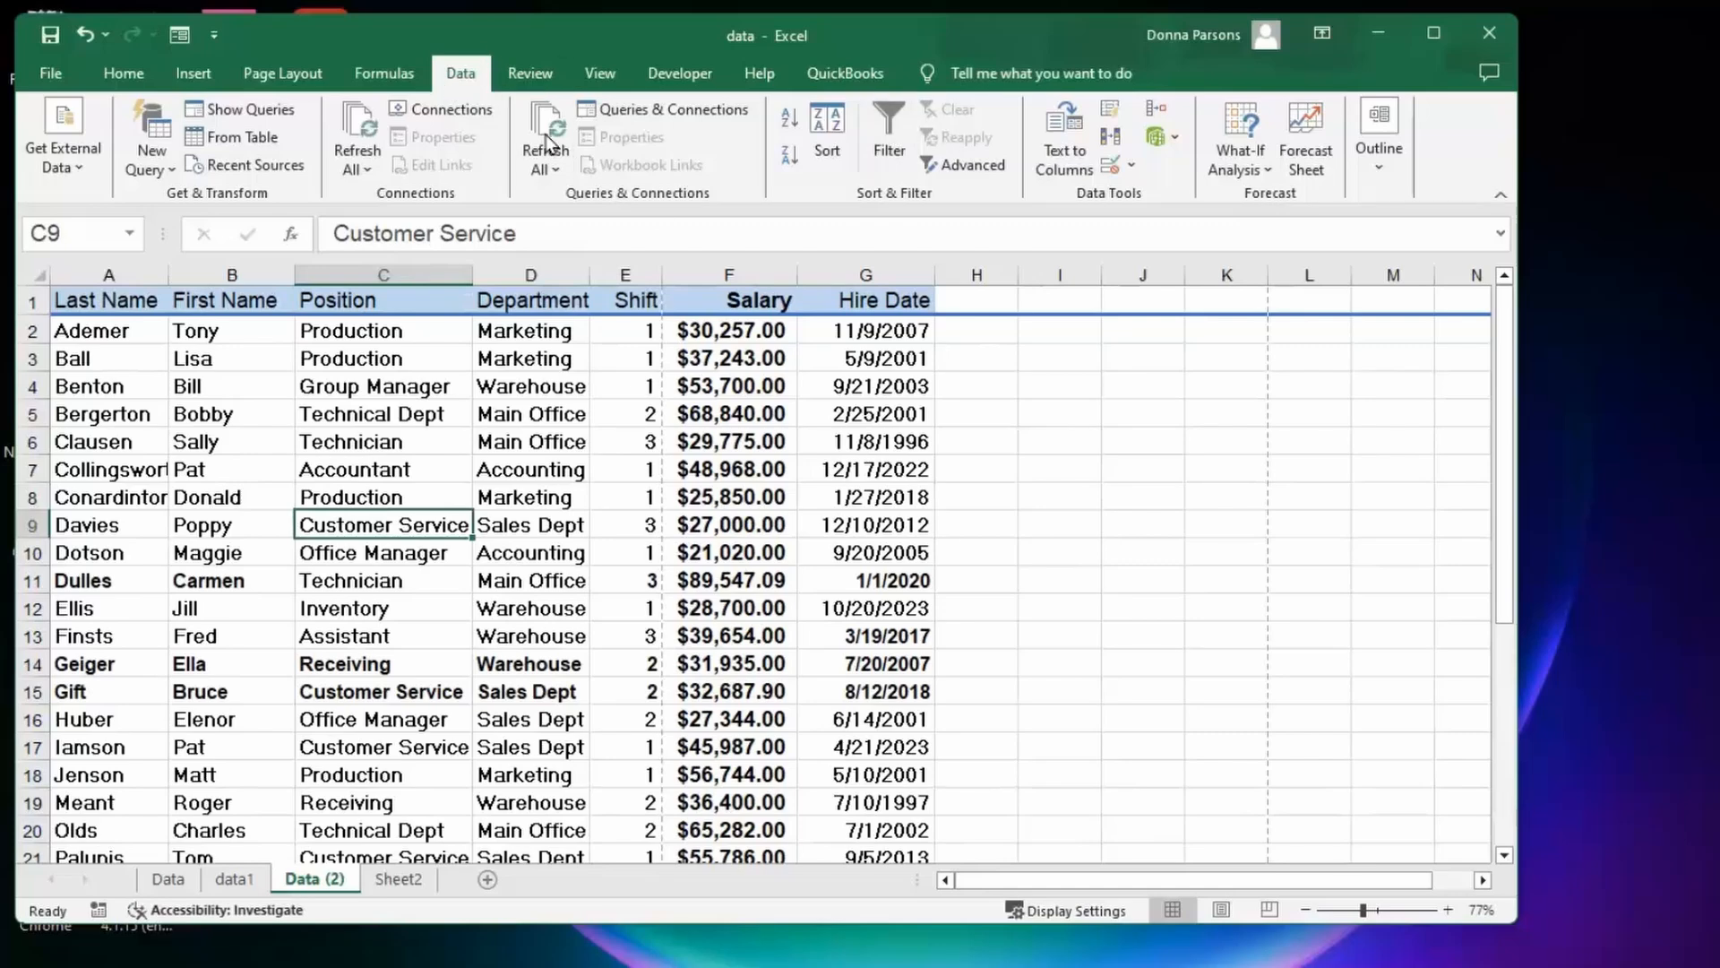
{"action": "left_click", "coordinate": [888, 139]}
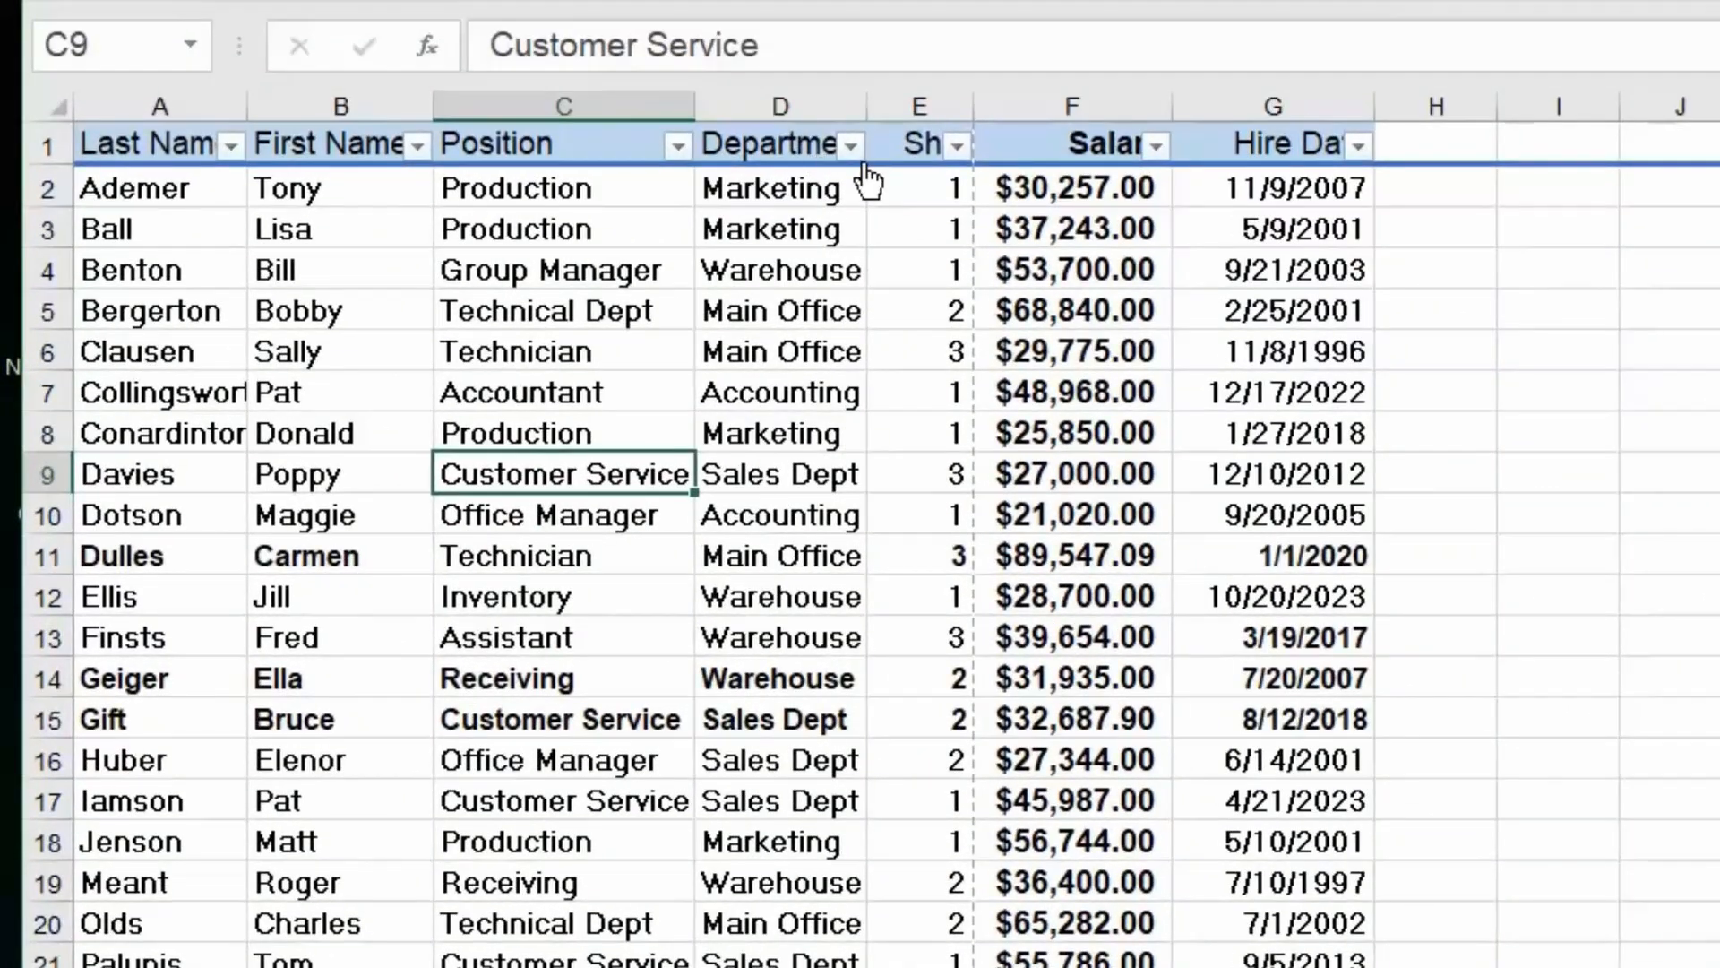
{"action": "left_click", "coordinate": [851, 145]}
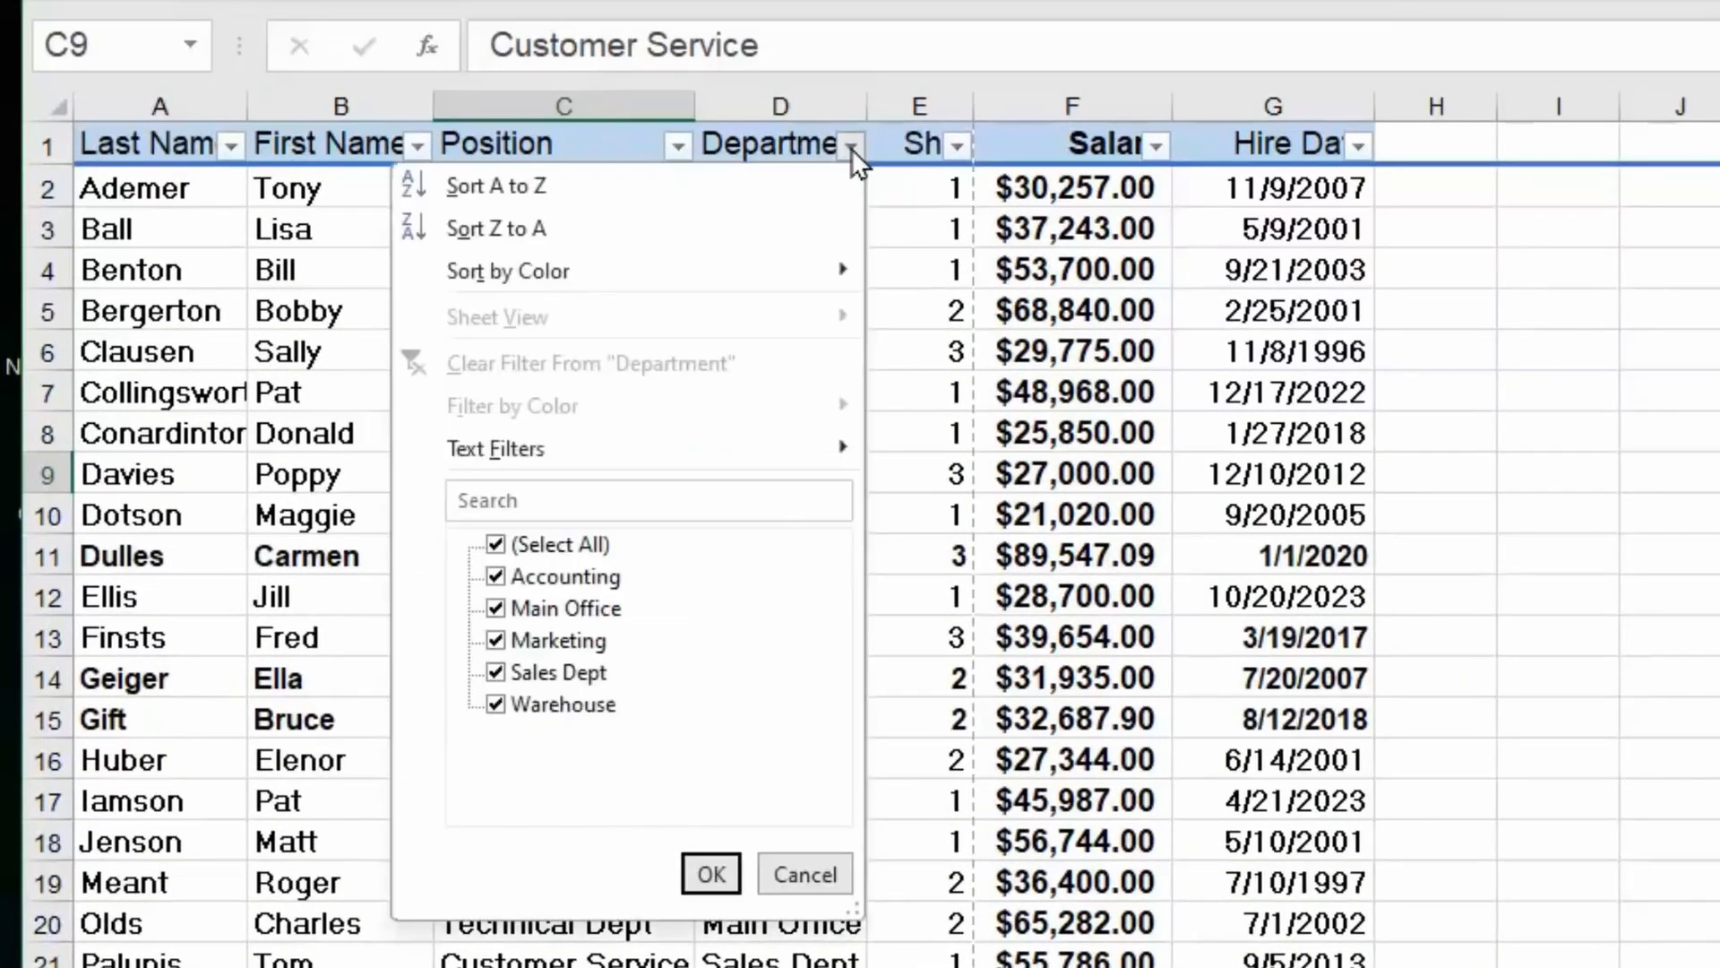
{"action": "left_click", "coordinate": [496, 543]}
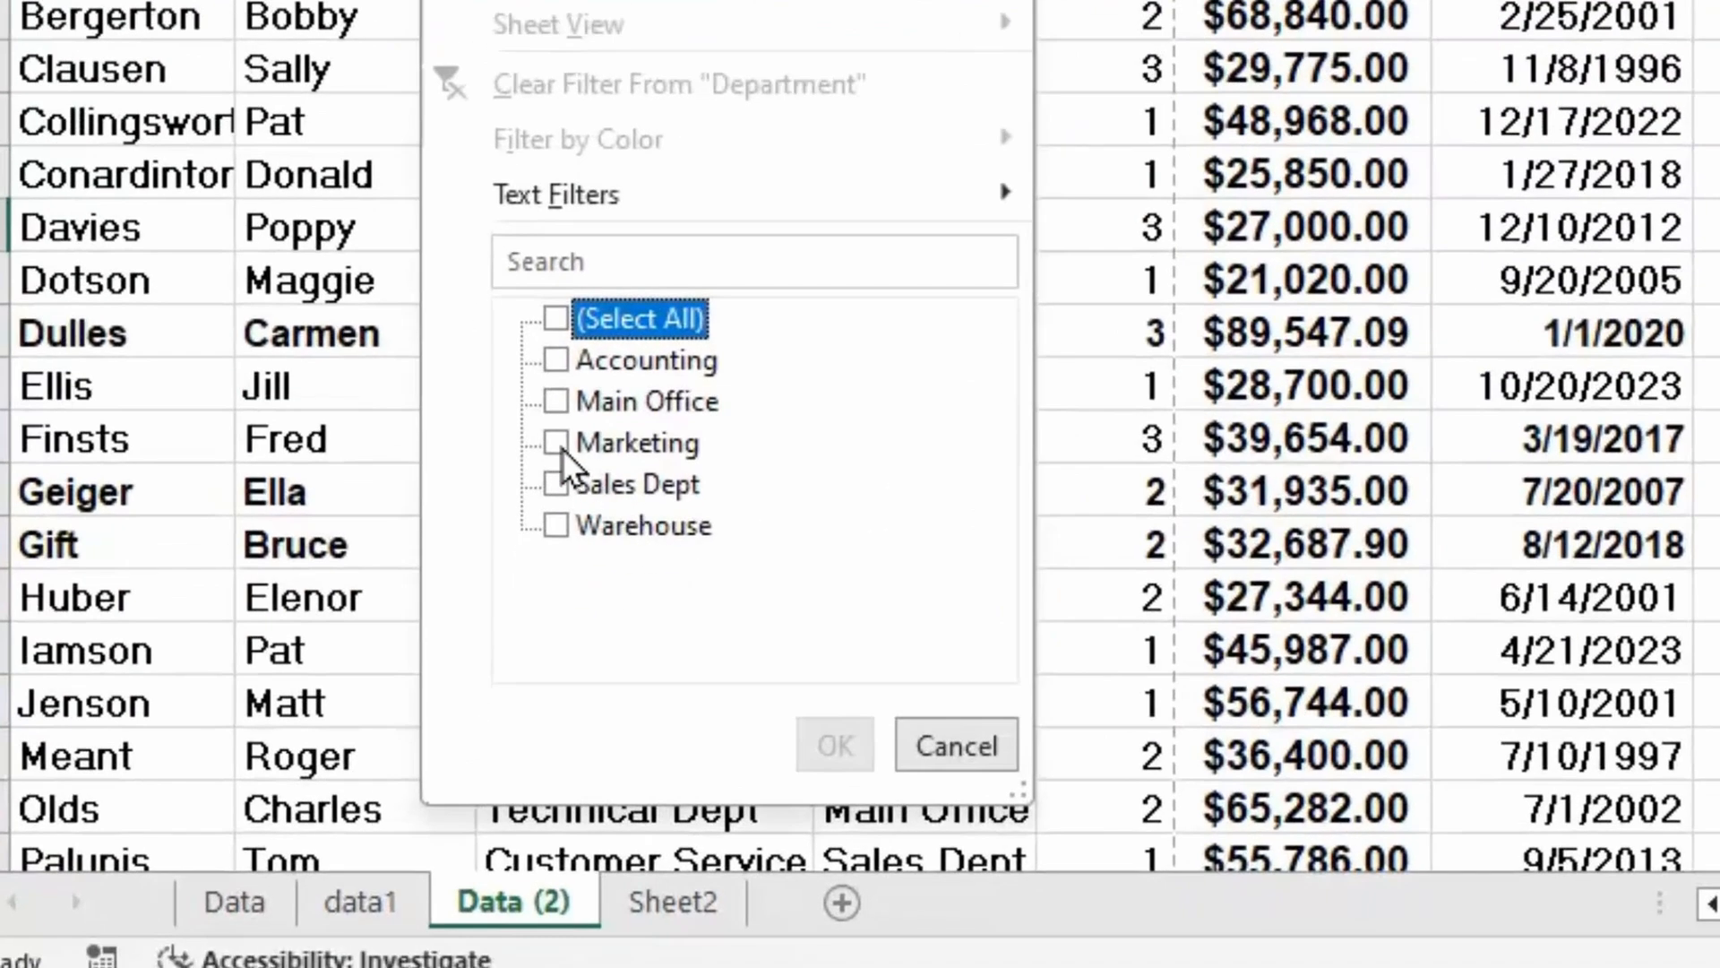
{"action": "left_click", "coordinate": [516, 572]}
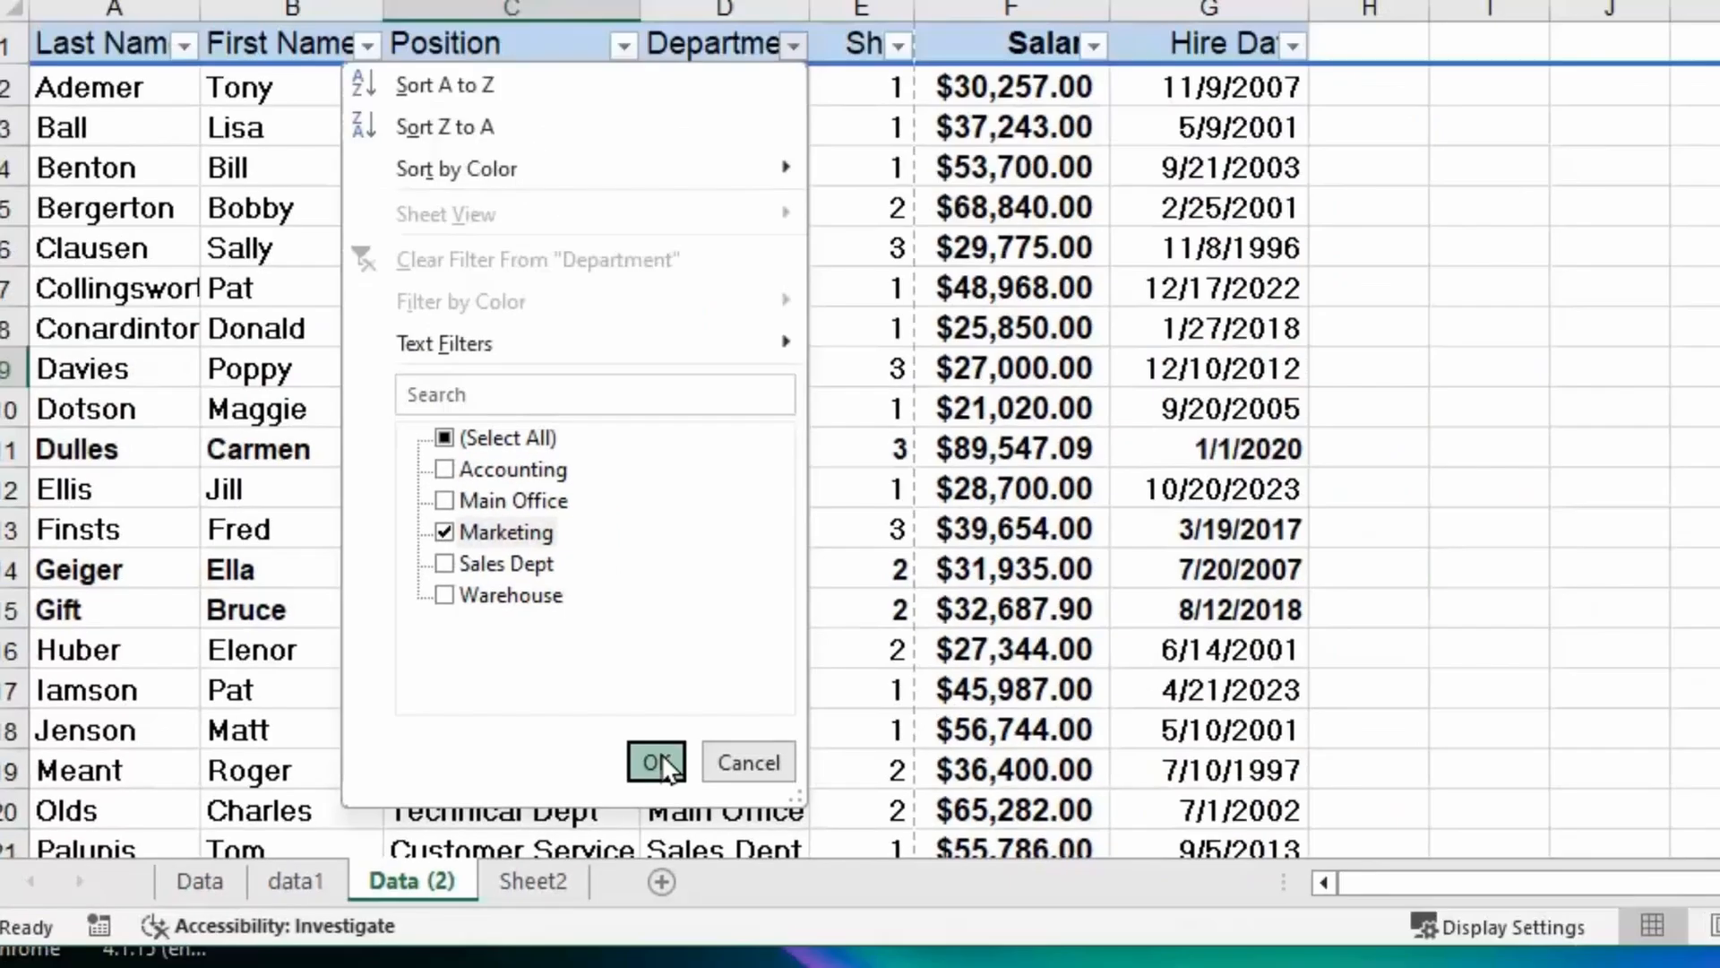
{"action": "left_click", "coordinate": [851, 744]}
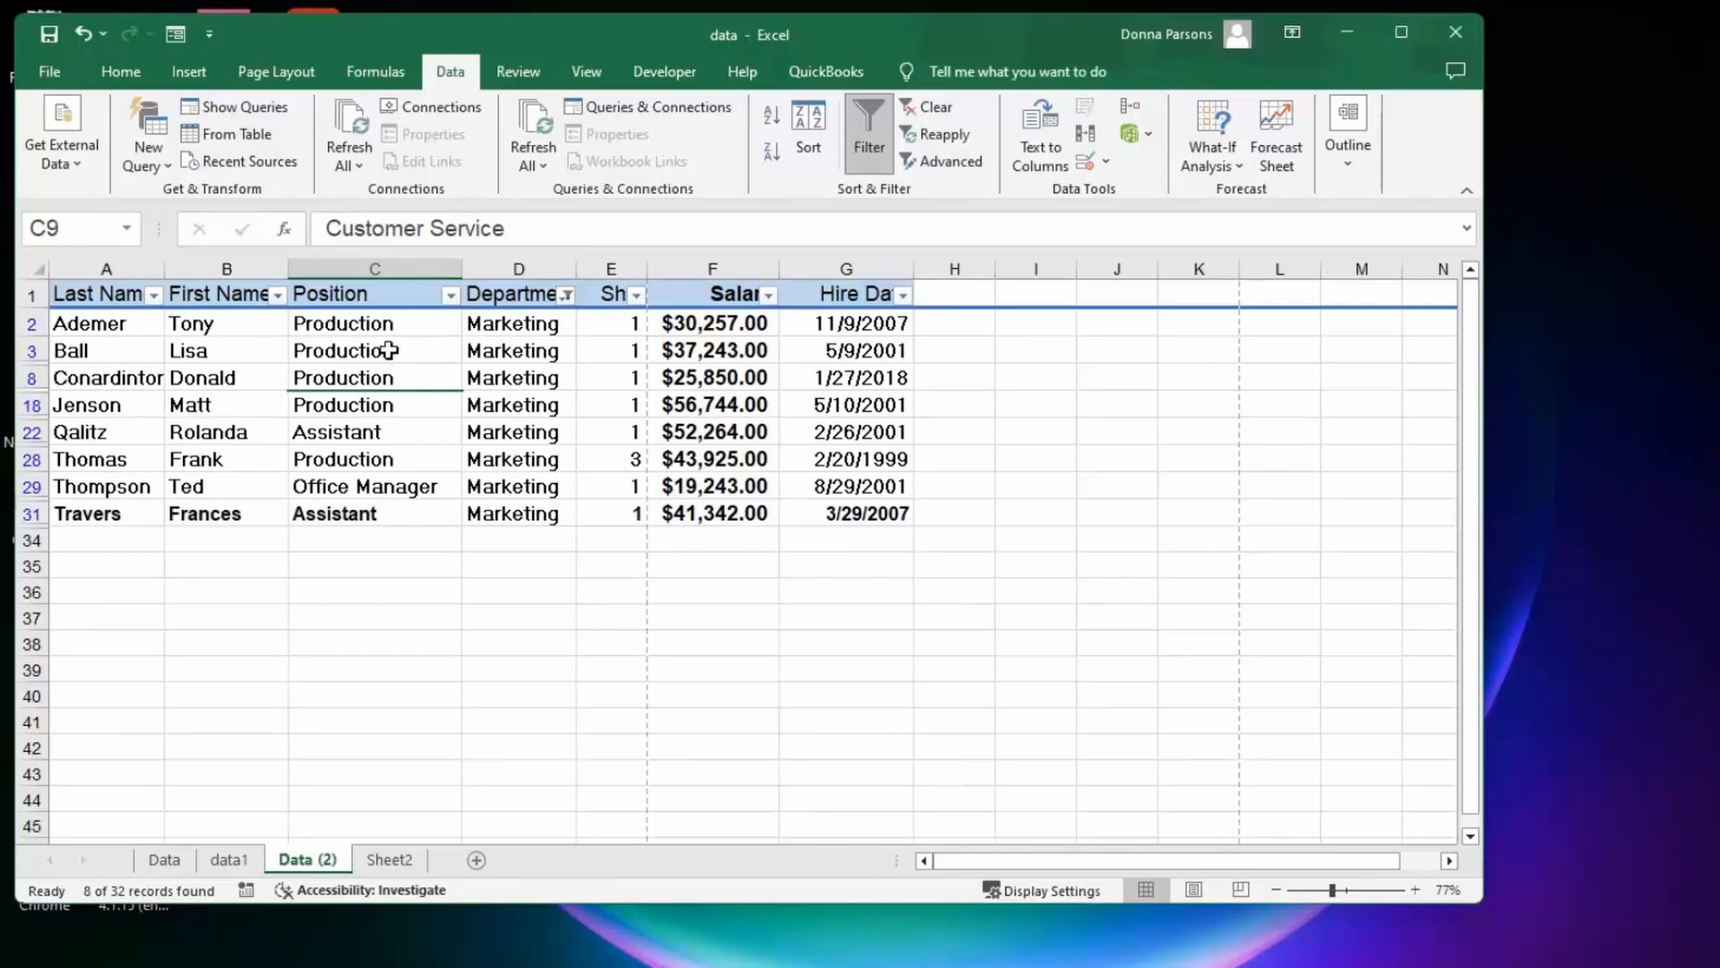
- Narrow the Marketing rows further by filtering the Shift column to 1
{"action": "left_click", "coordinate": [636, 295]}
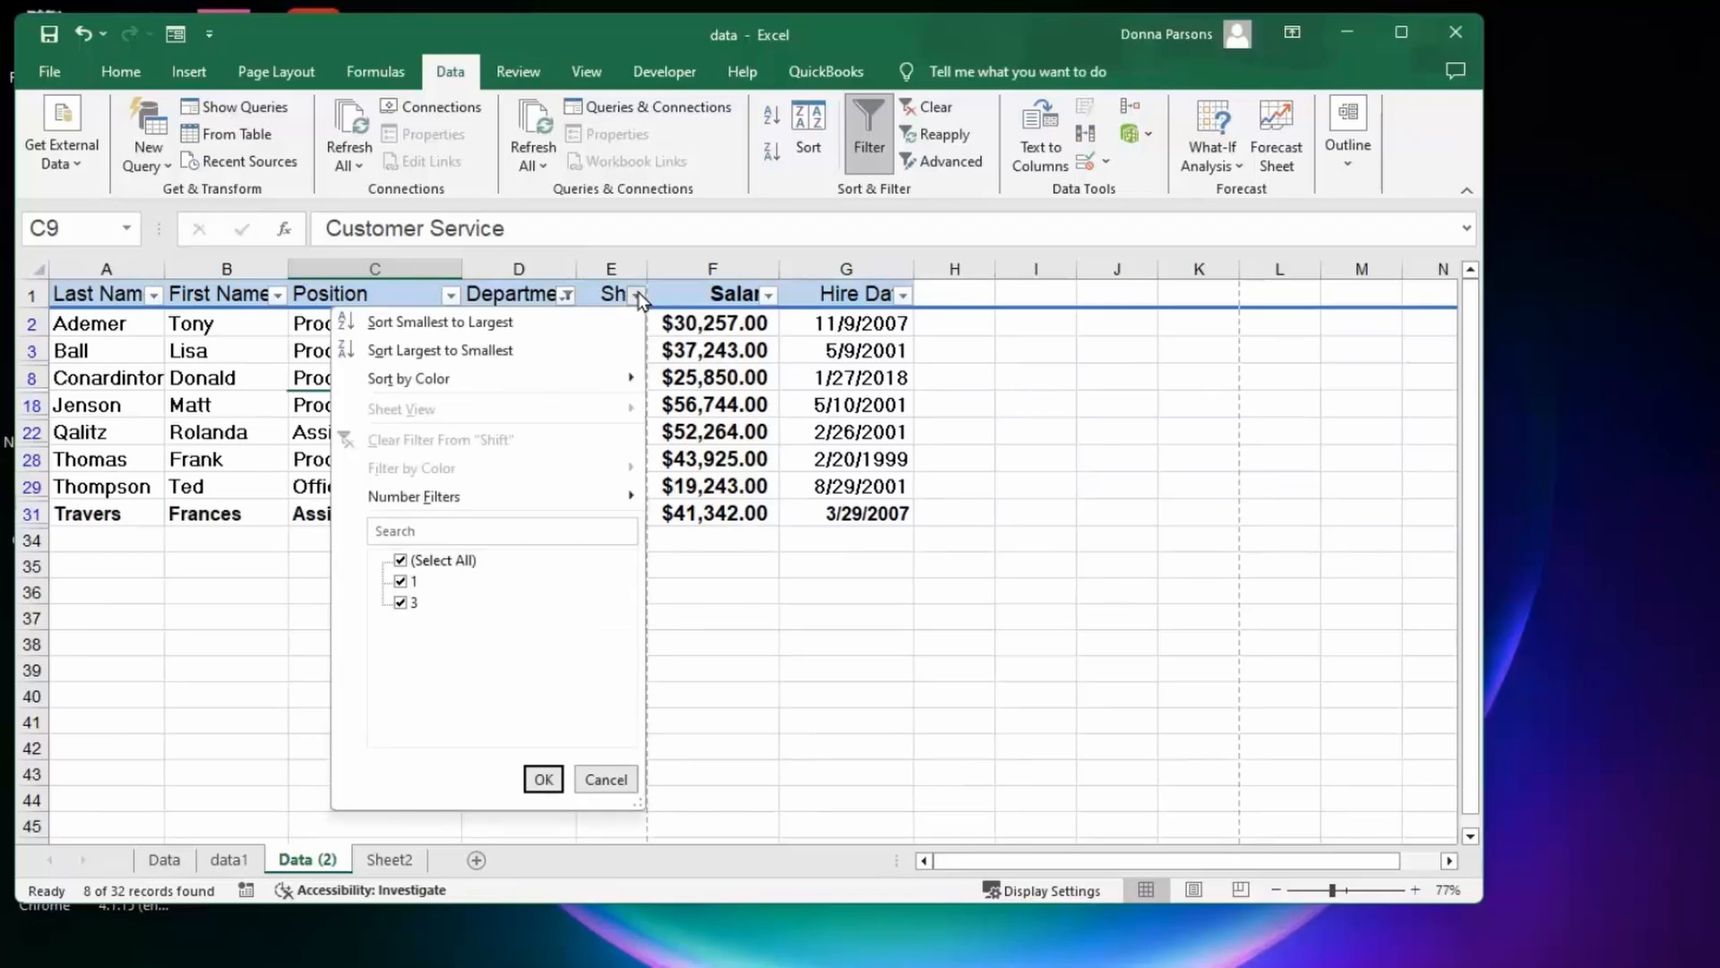
{"action": "left_click", "coordinate": [402, 562]}
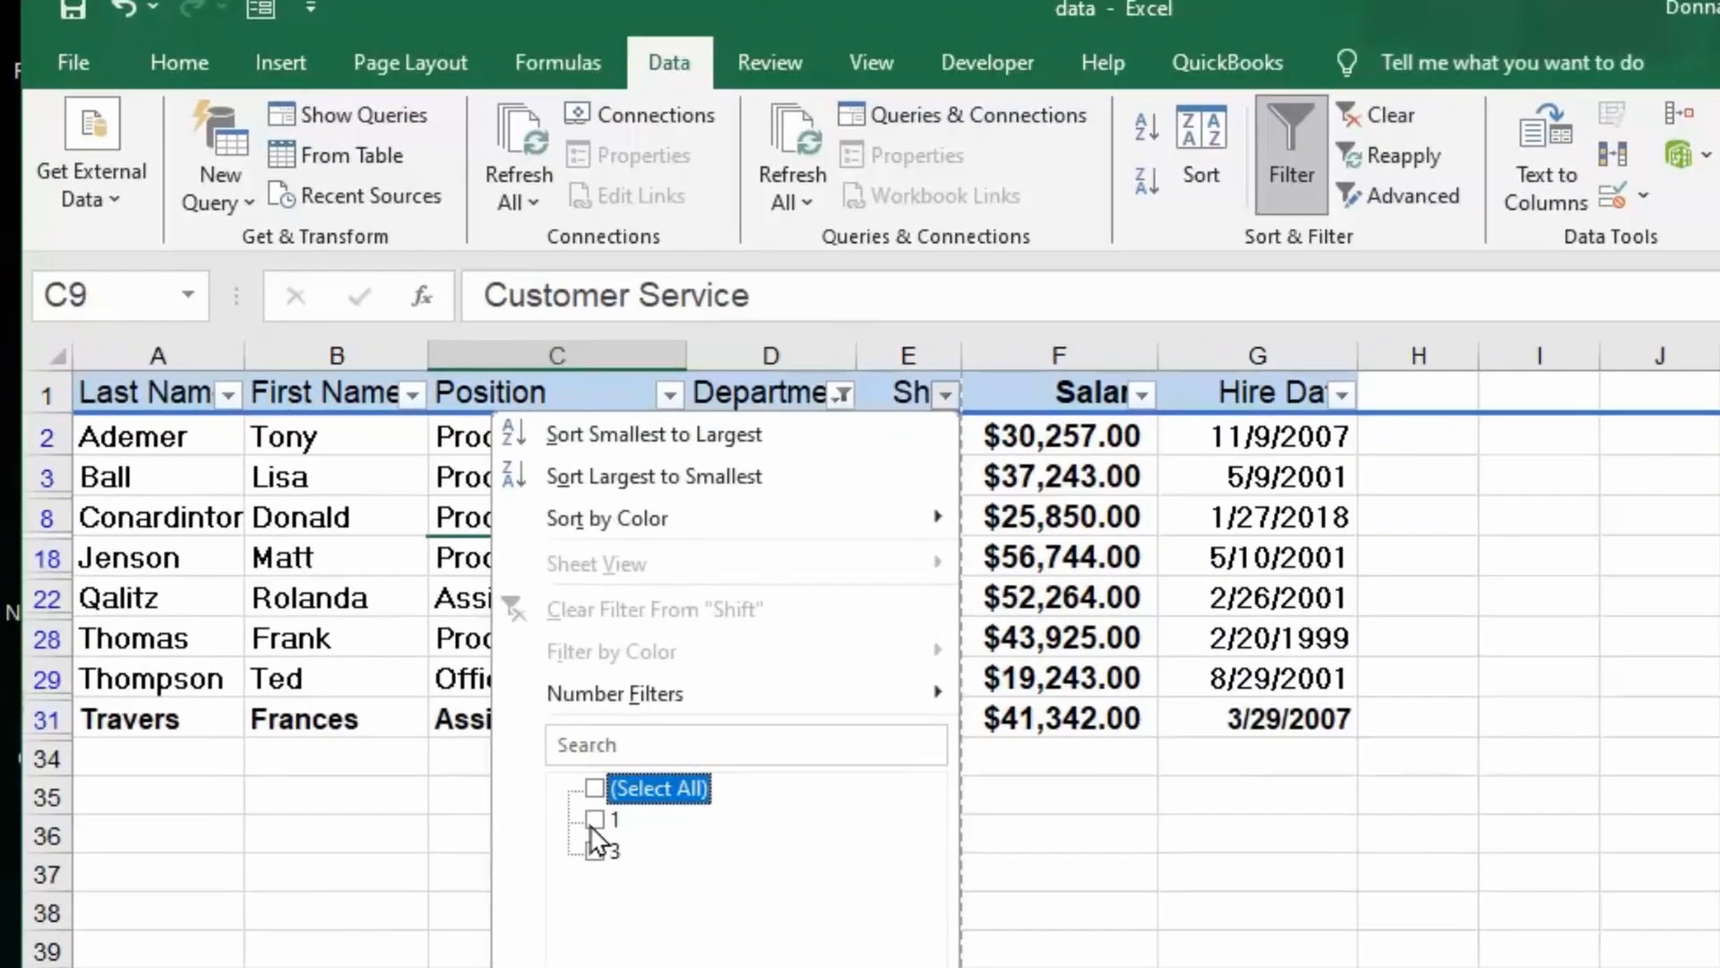
{"action": "left_click", "coordinate": [400, 581]}
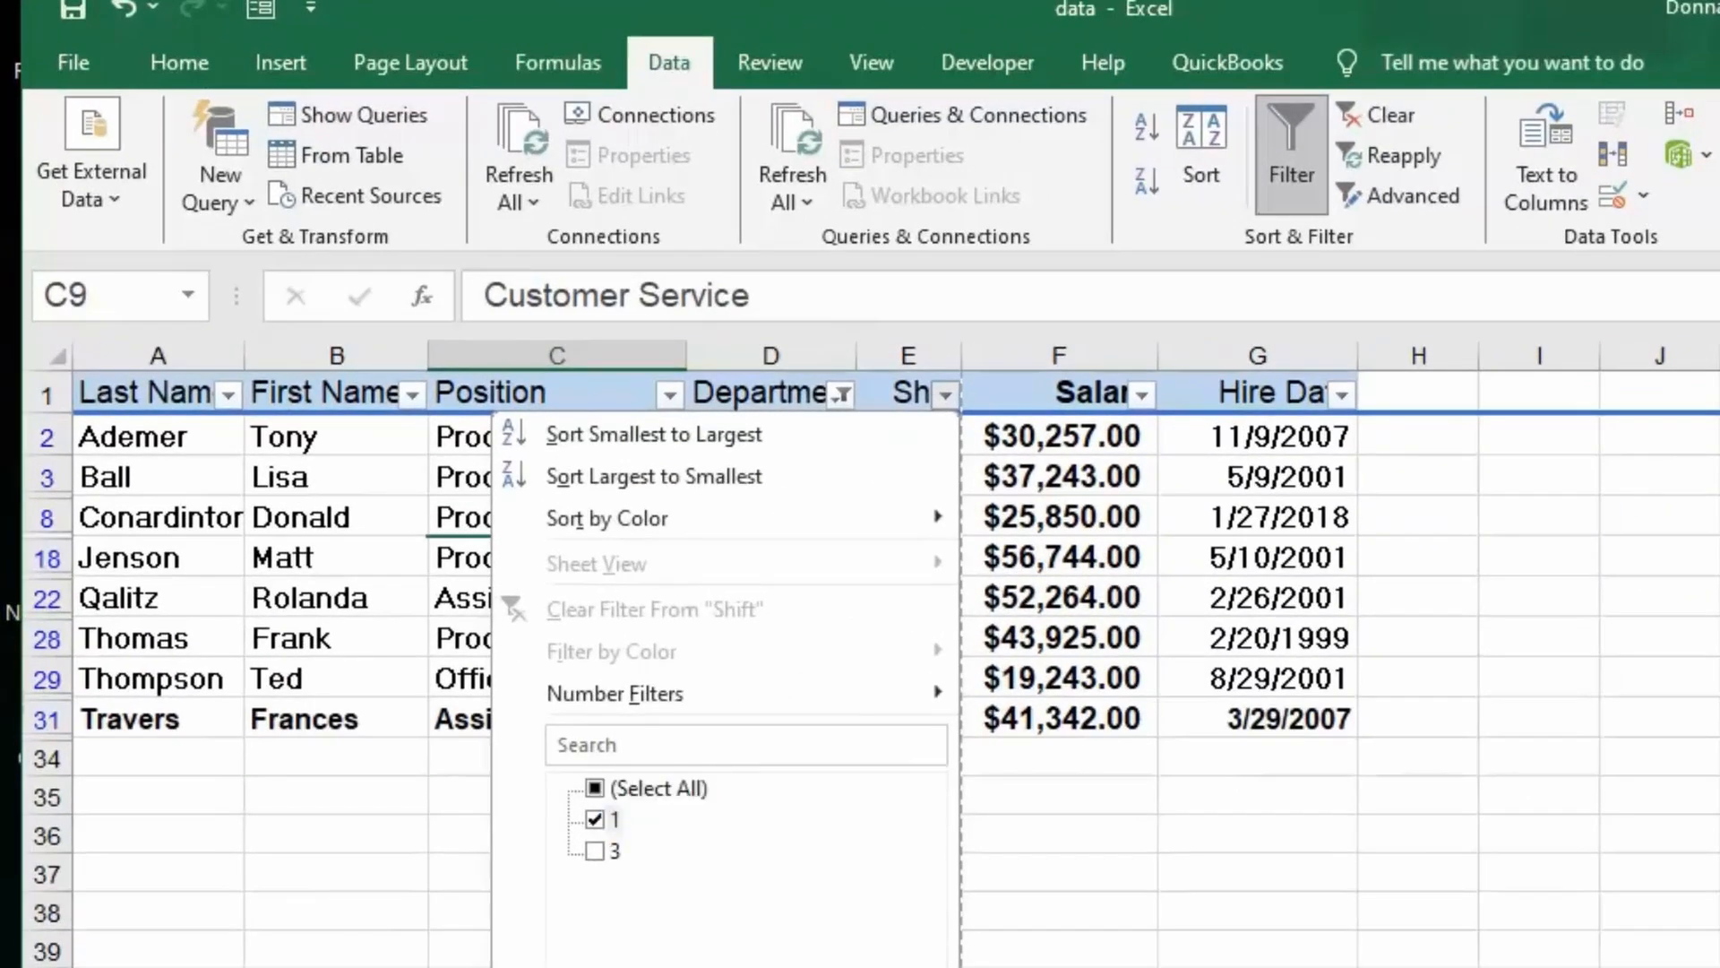
{"action": "left_click", "coordinate": [777, 966]}
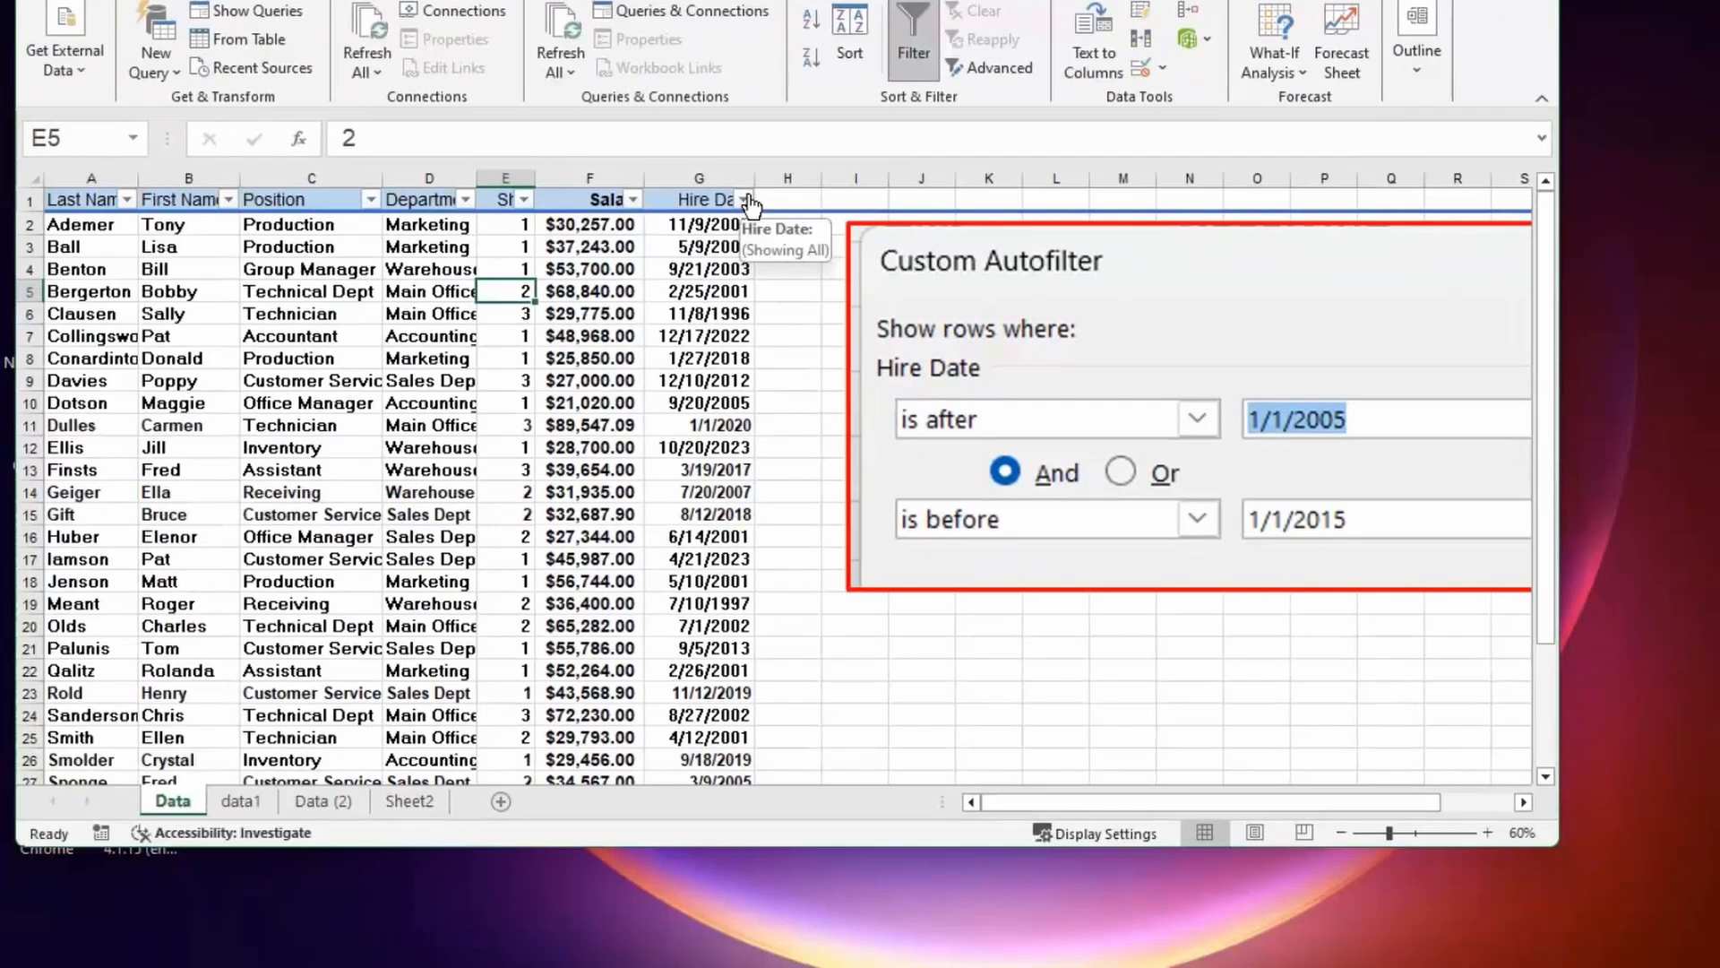
- Start a custom date filter on the Data sheet's Hire Date column with the first condition "is after" 01/01/2005
{"action": "left_click", "coordinate": [746, 200]}
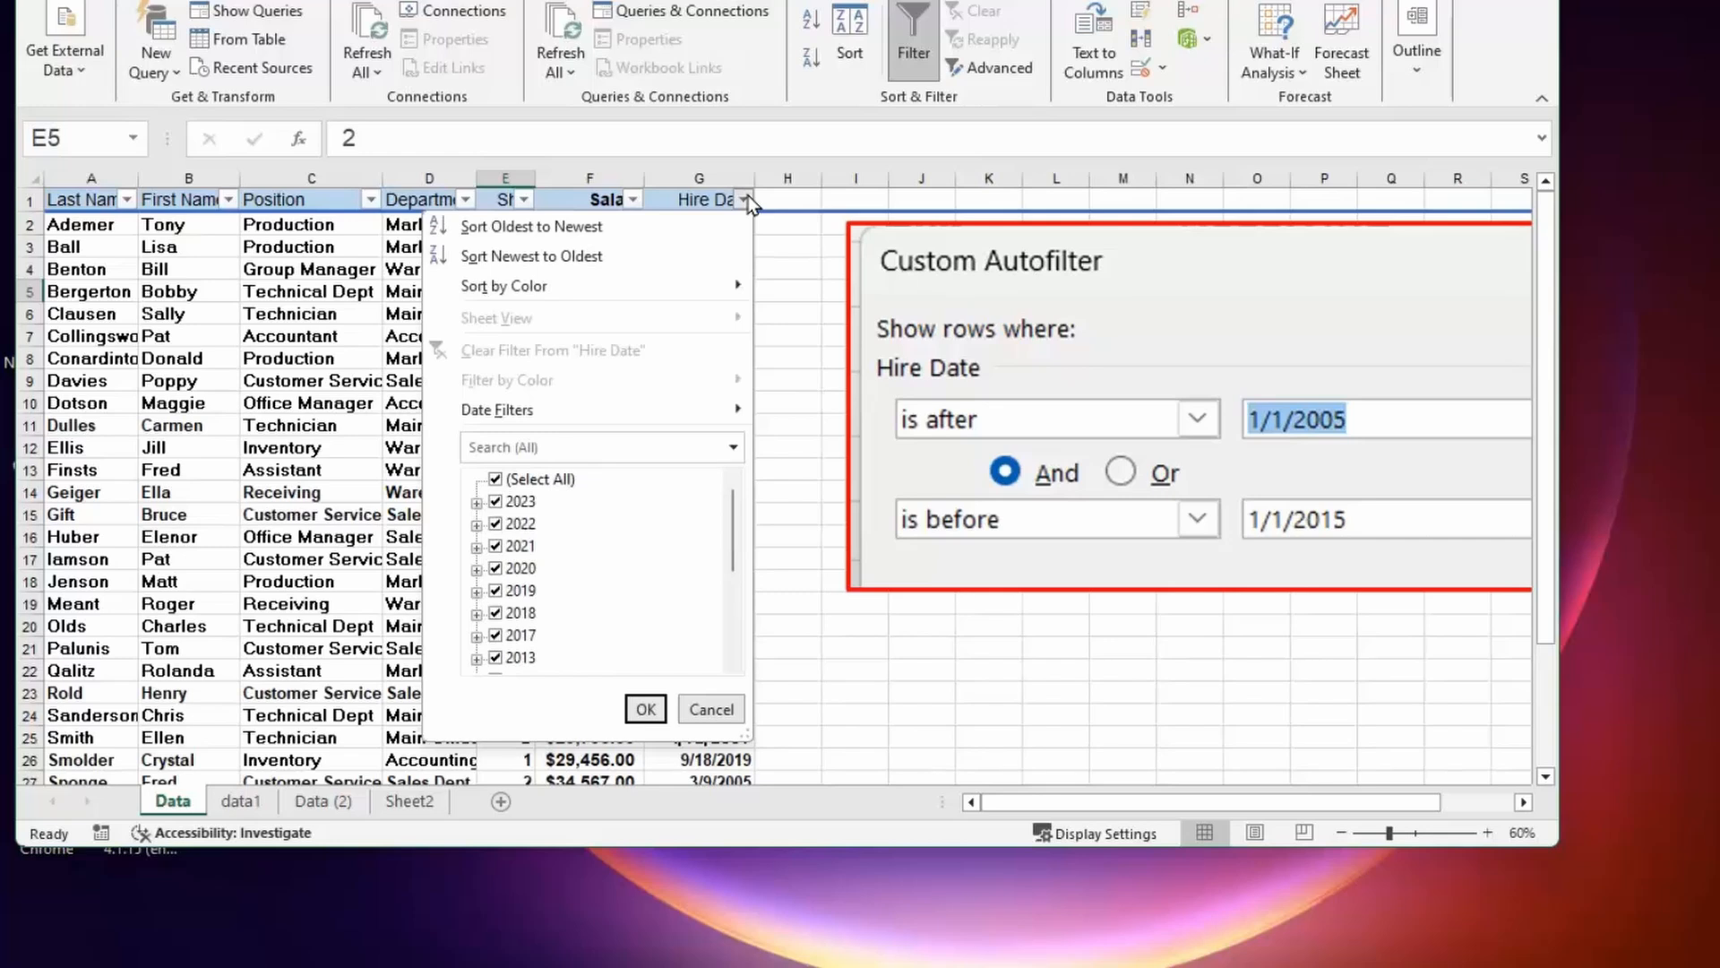
{"action": "mouse_move", "coordinate": [534, 413]}
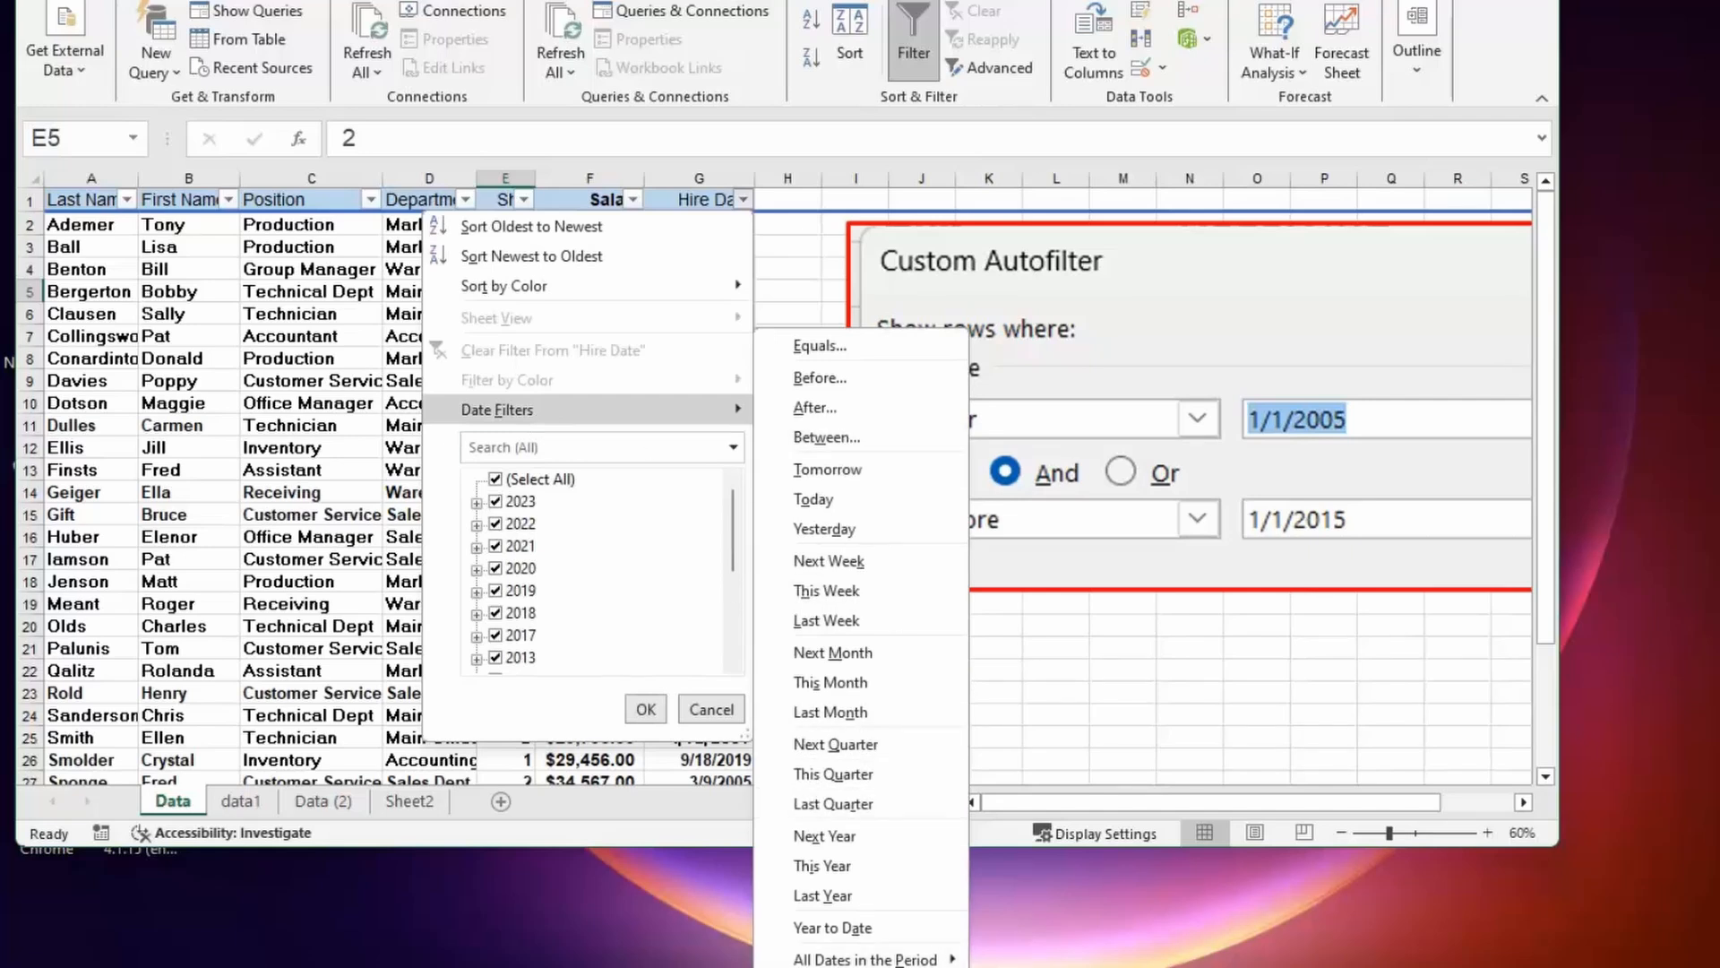
{"action": "left_click", "coordinate": [842, 967]}
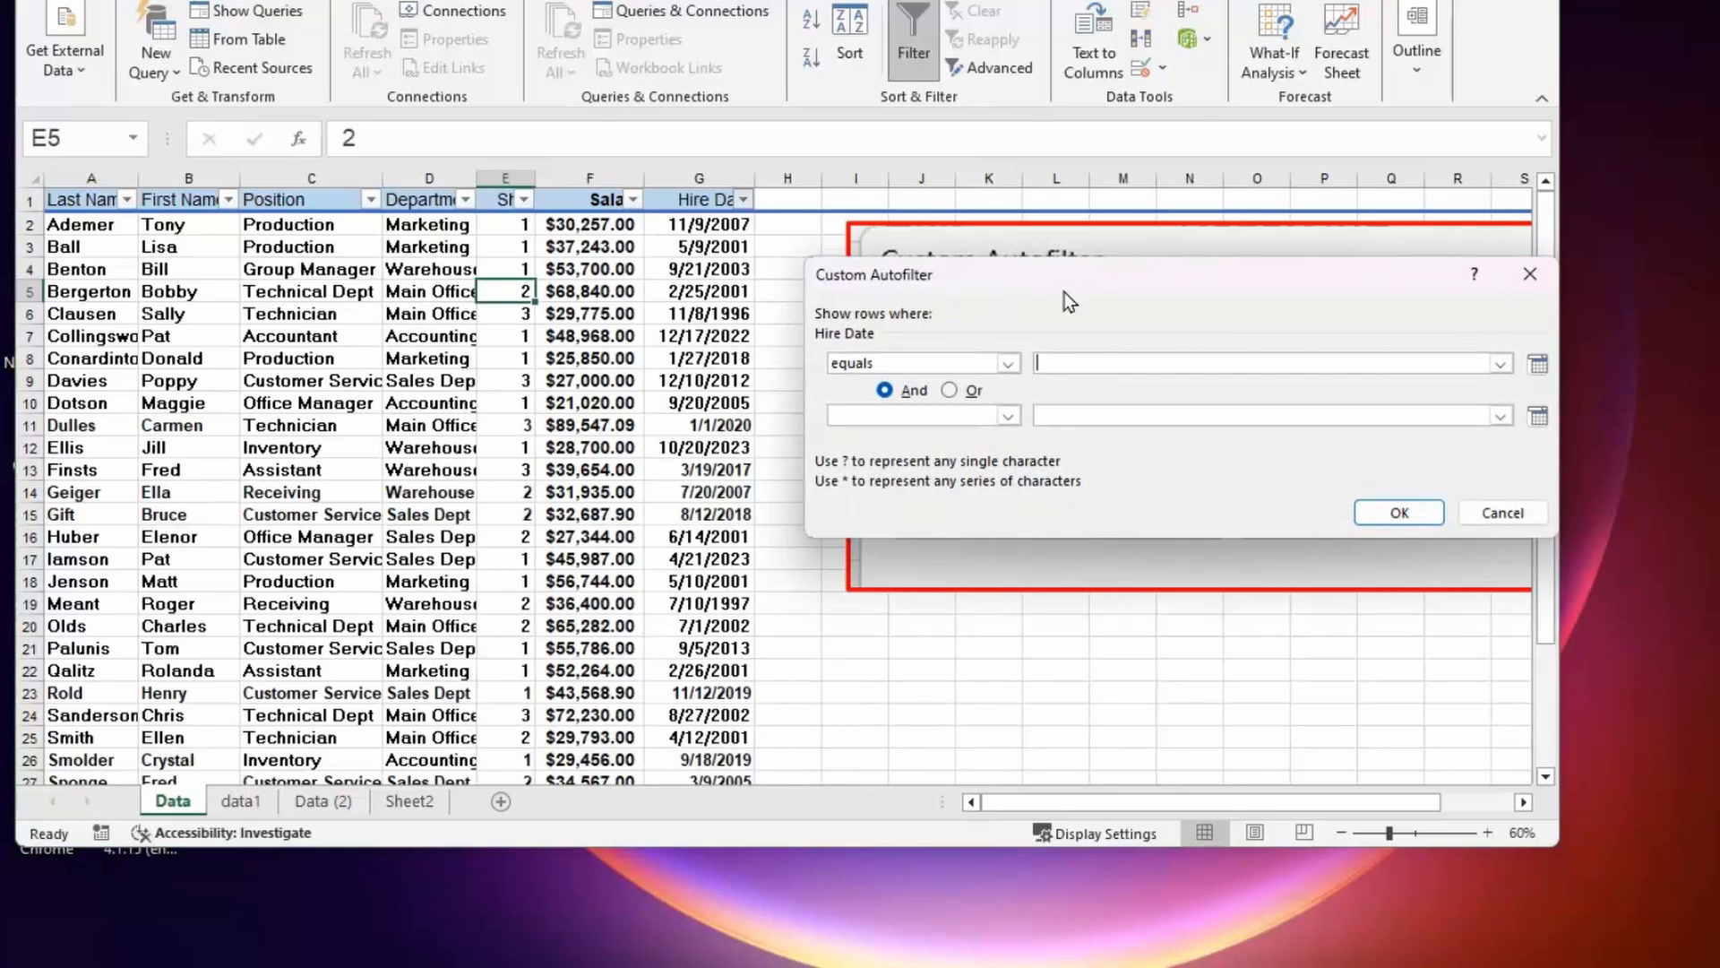
{"action": "left_click_drag", "start_coordinate": [1066, 283], "coordinate": [1037, 400]}
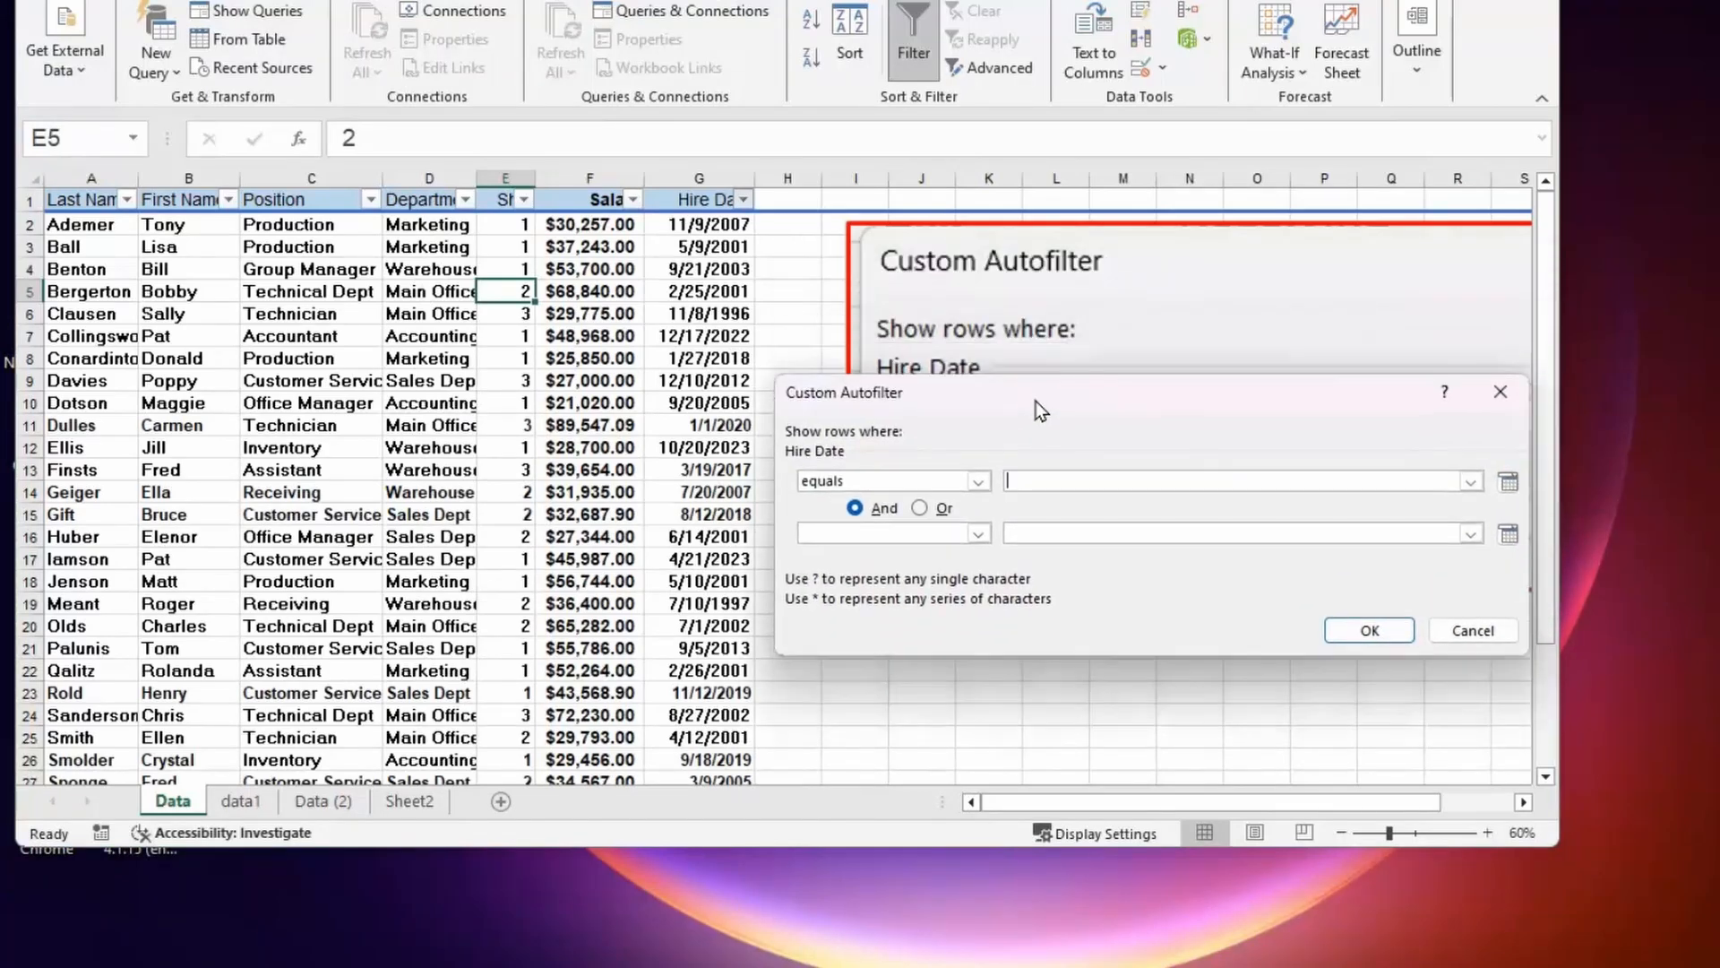
{"action": "left_click", "coordinate": [978, 482]}
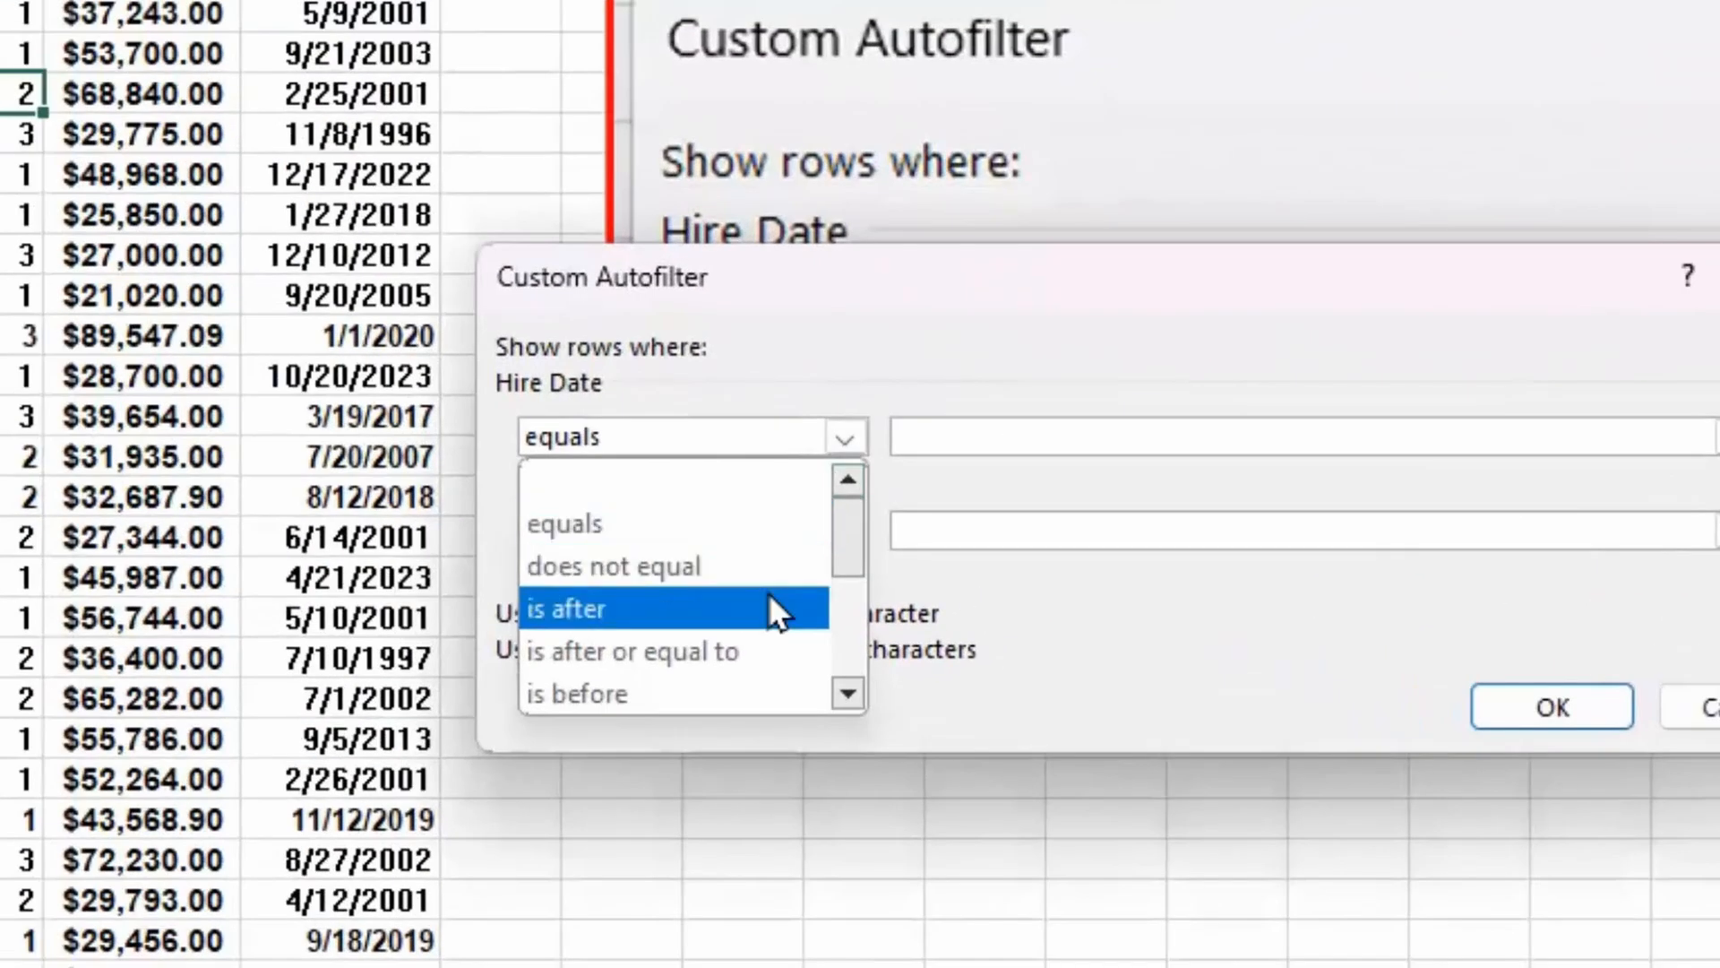
{"action": "left_click", "coordinate": [768, 595]}
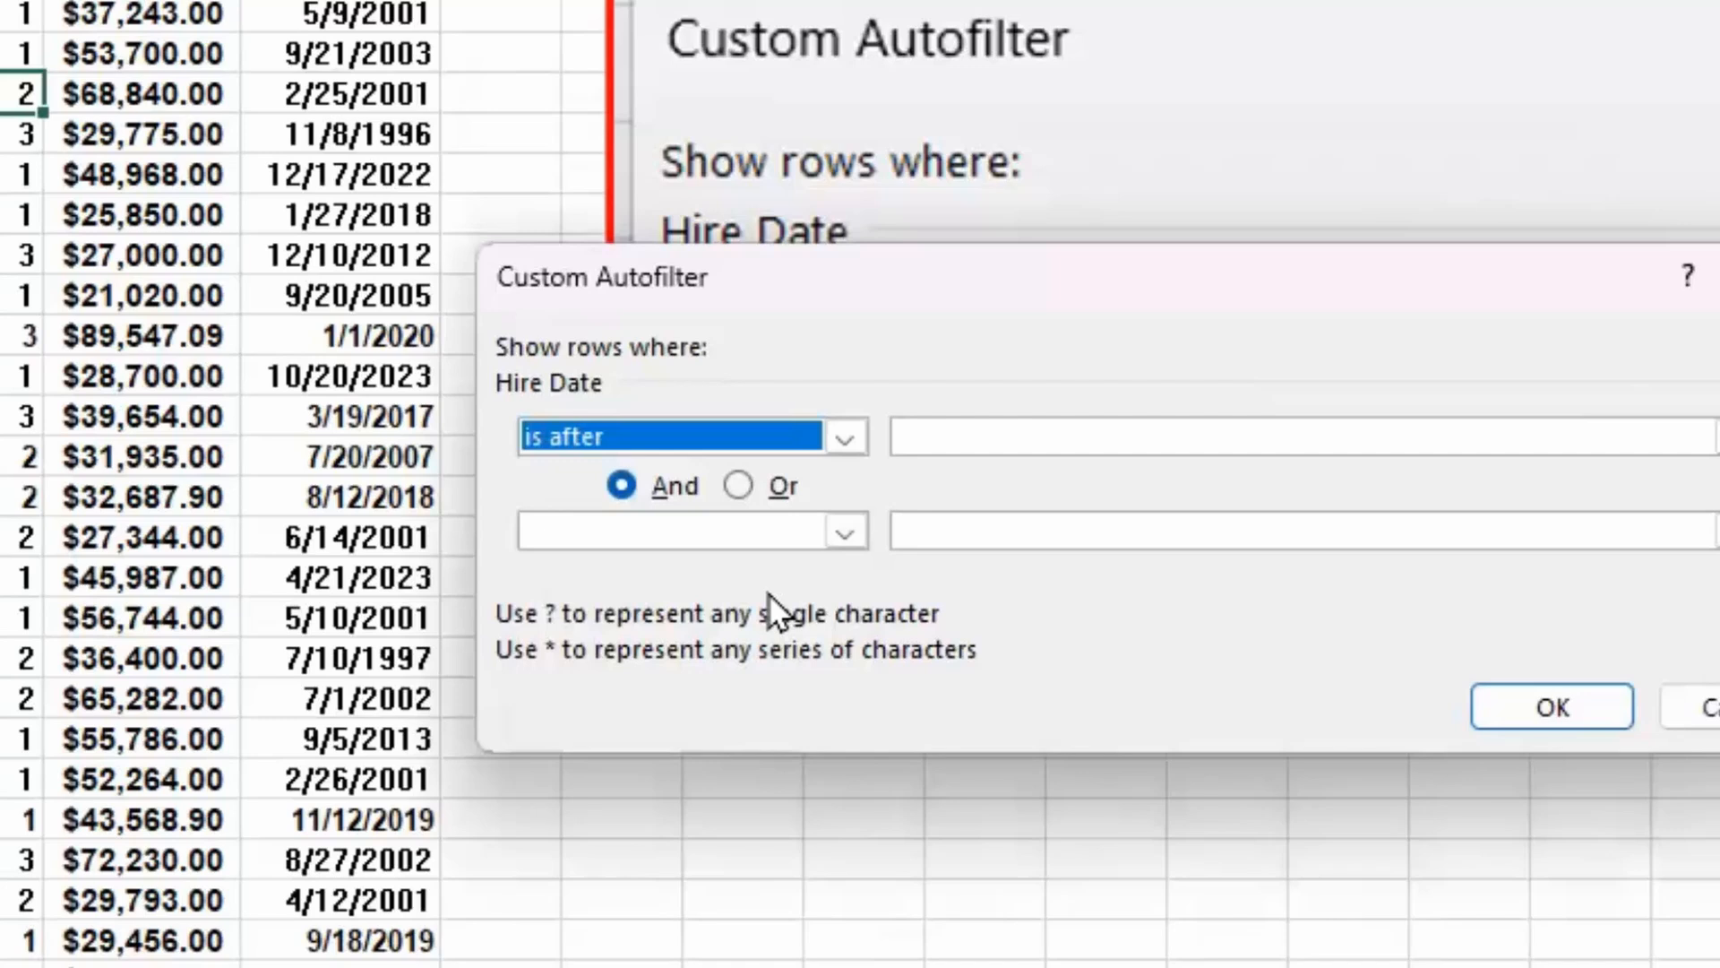
{"action": "left_click", "coordinate": [935, 435]}
{"action": "type", "text": "0"}
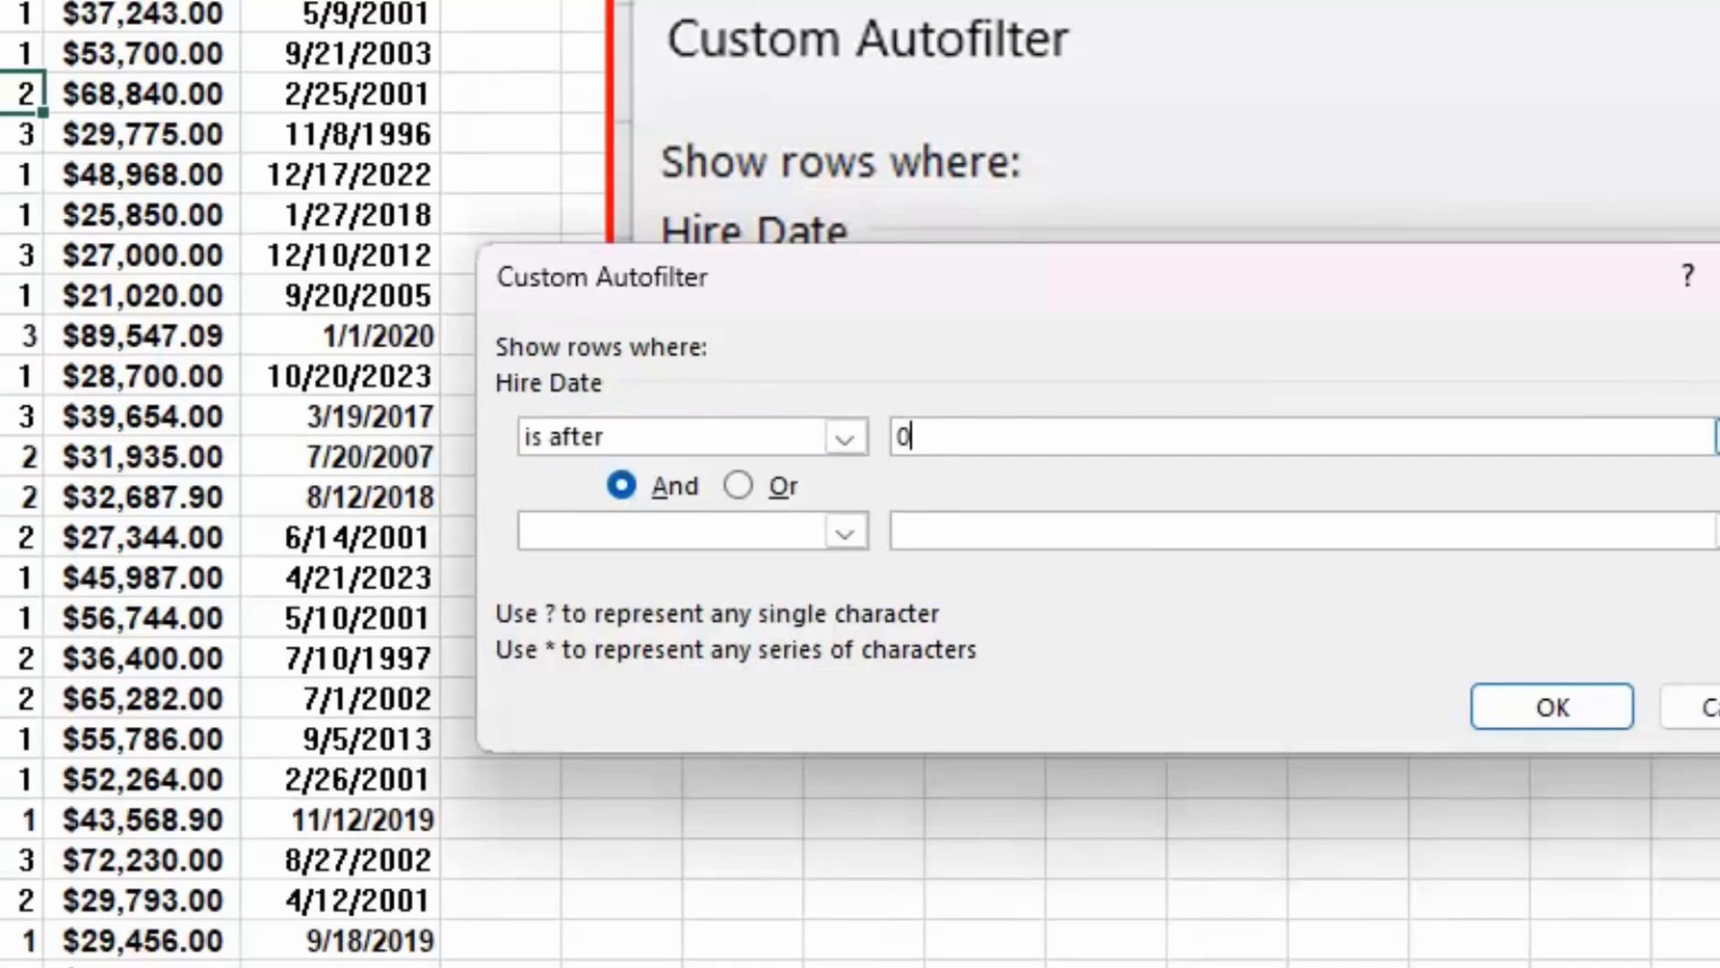
{"action": "type", "text": "1/01/2005"}
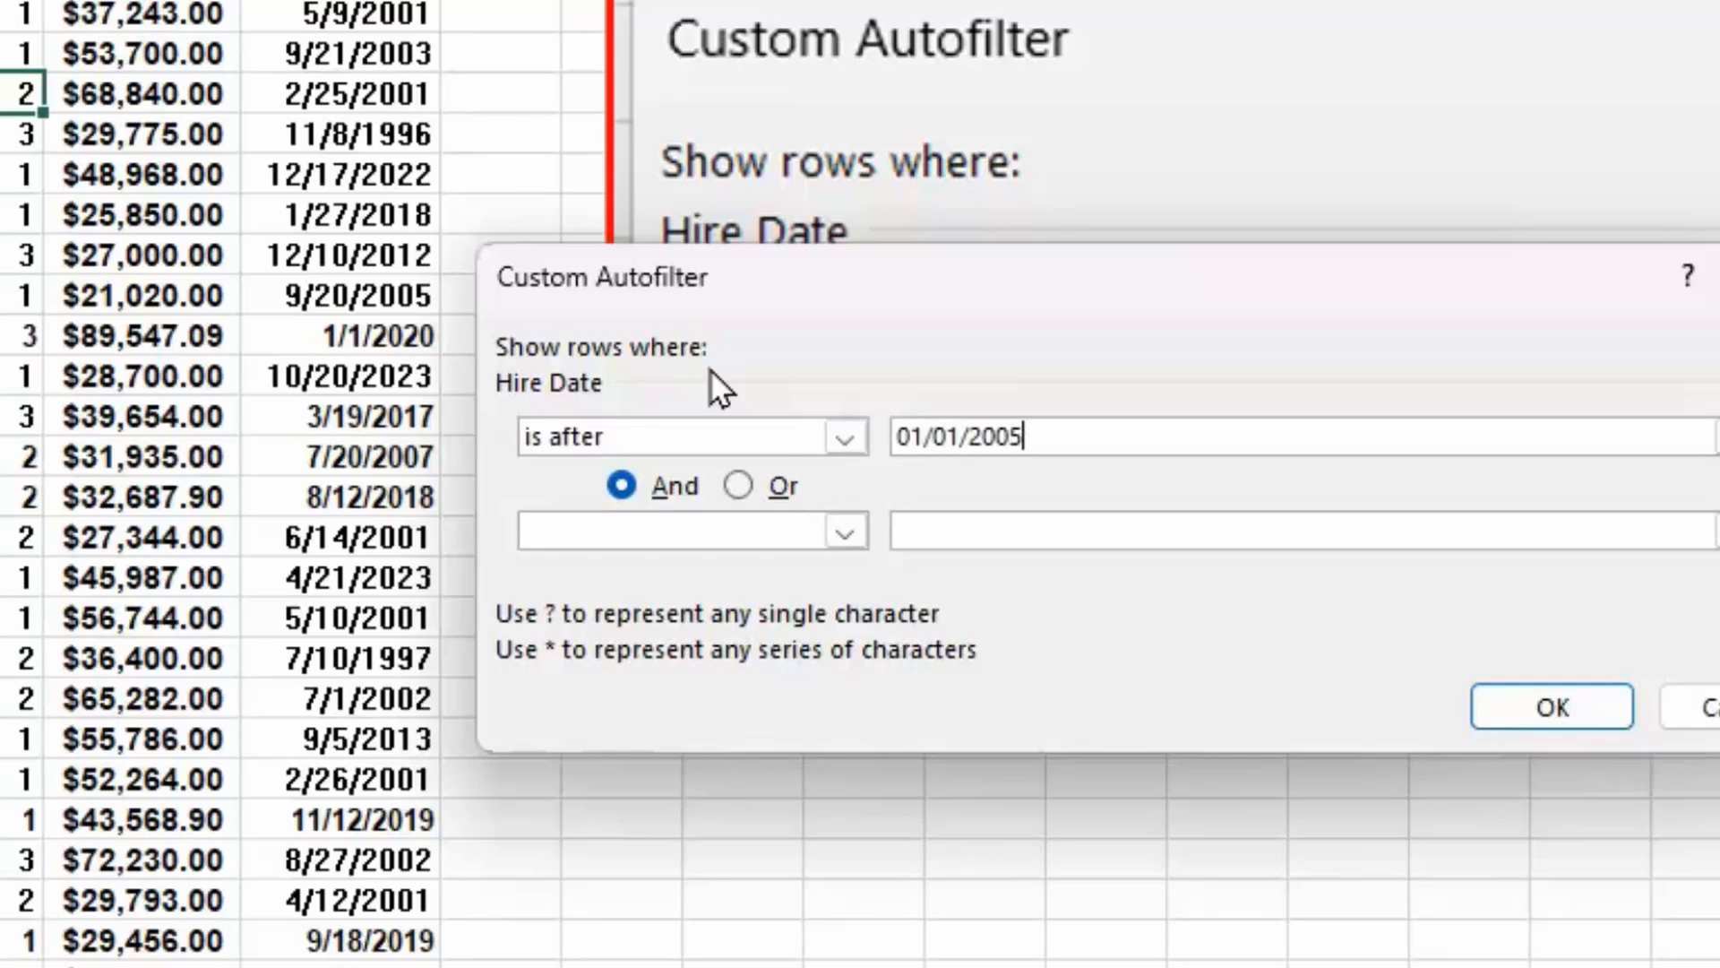
- Add the second Hire Date condition "is before" 01/01/2015, joined with And, and apply the custom filter
{"action": "left_click", "coordinate": [637, 541]}
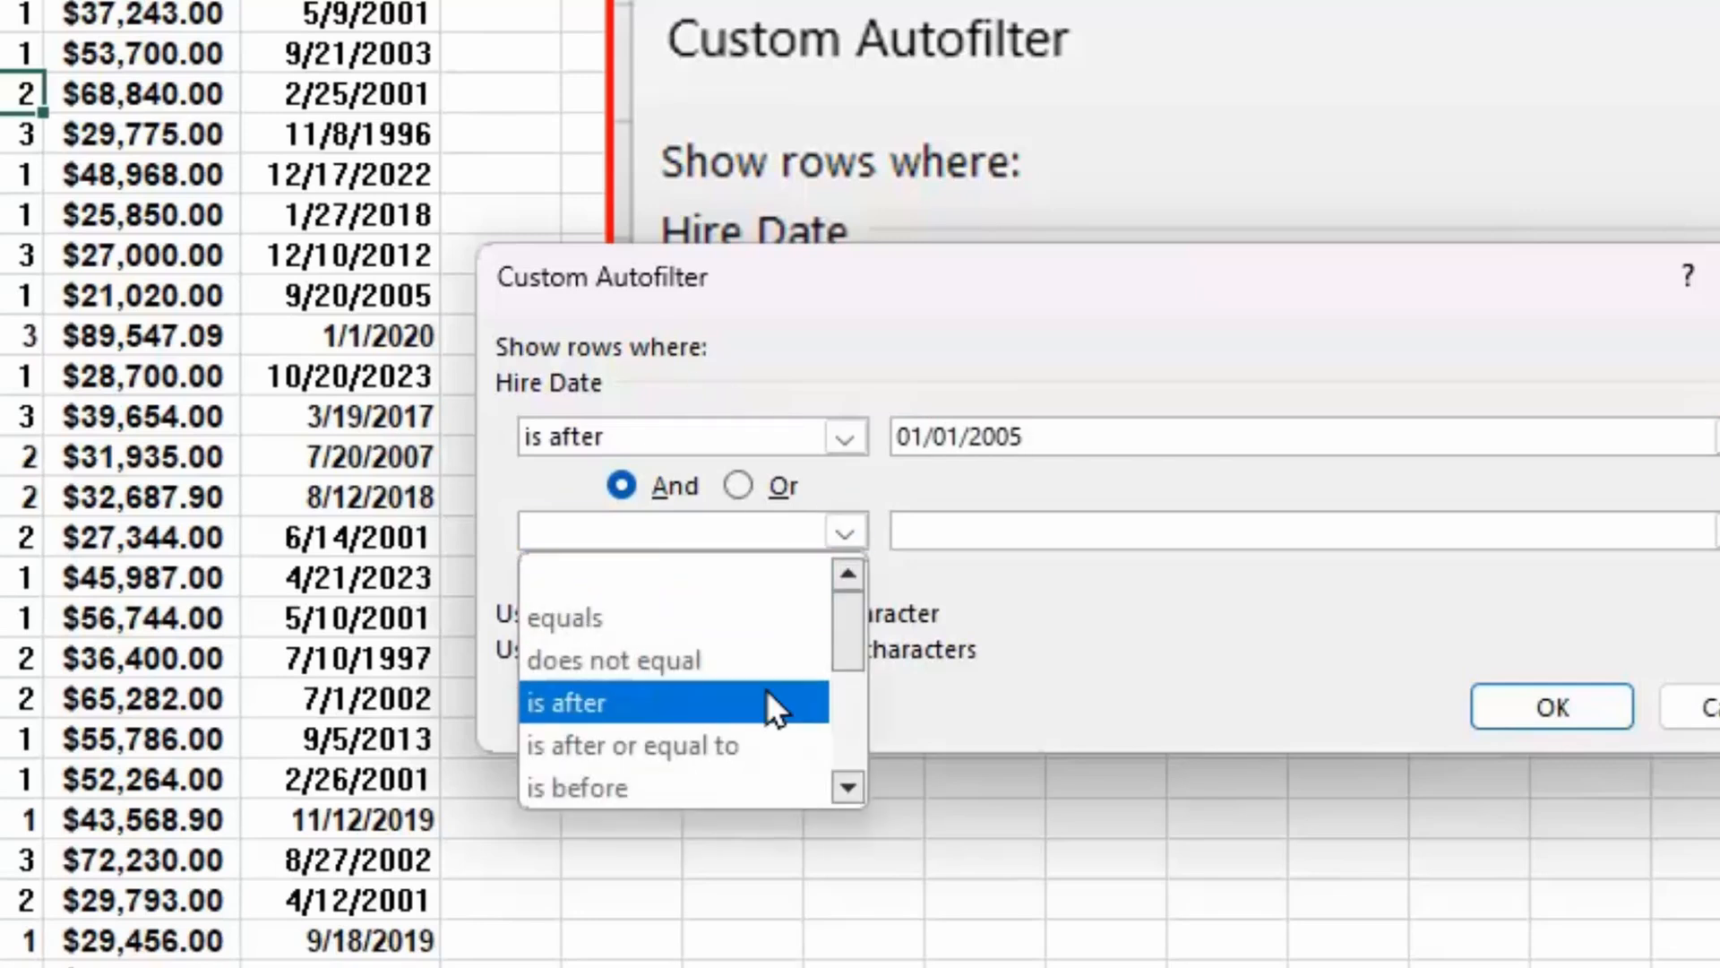
{"action": "left_click", "coordinate": [780, 788]}
{"action": "left_click", "coordinate": [900, 530]}
{"action": "type", "text": "0"}
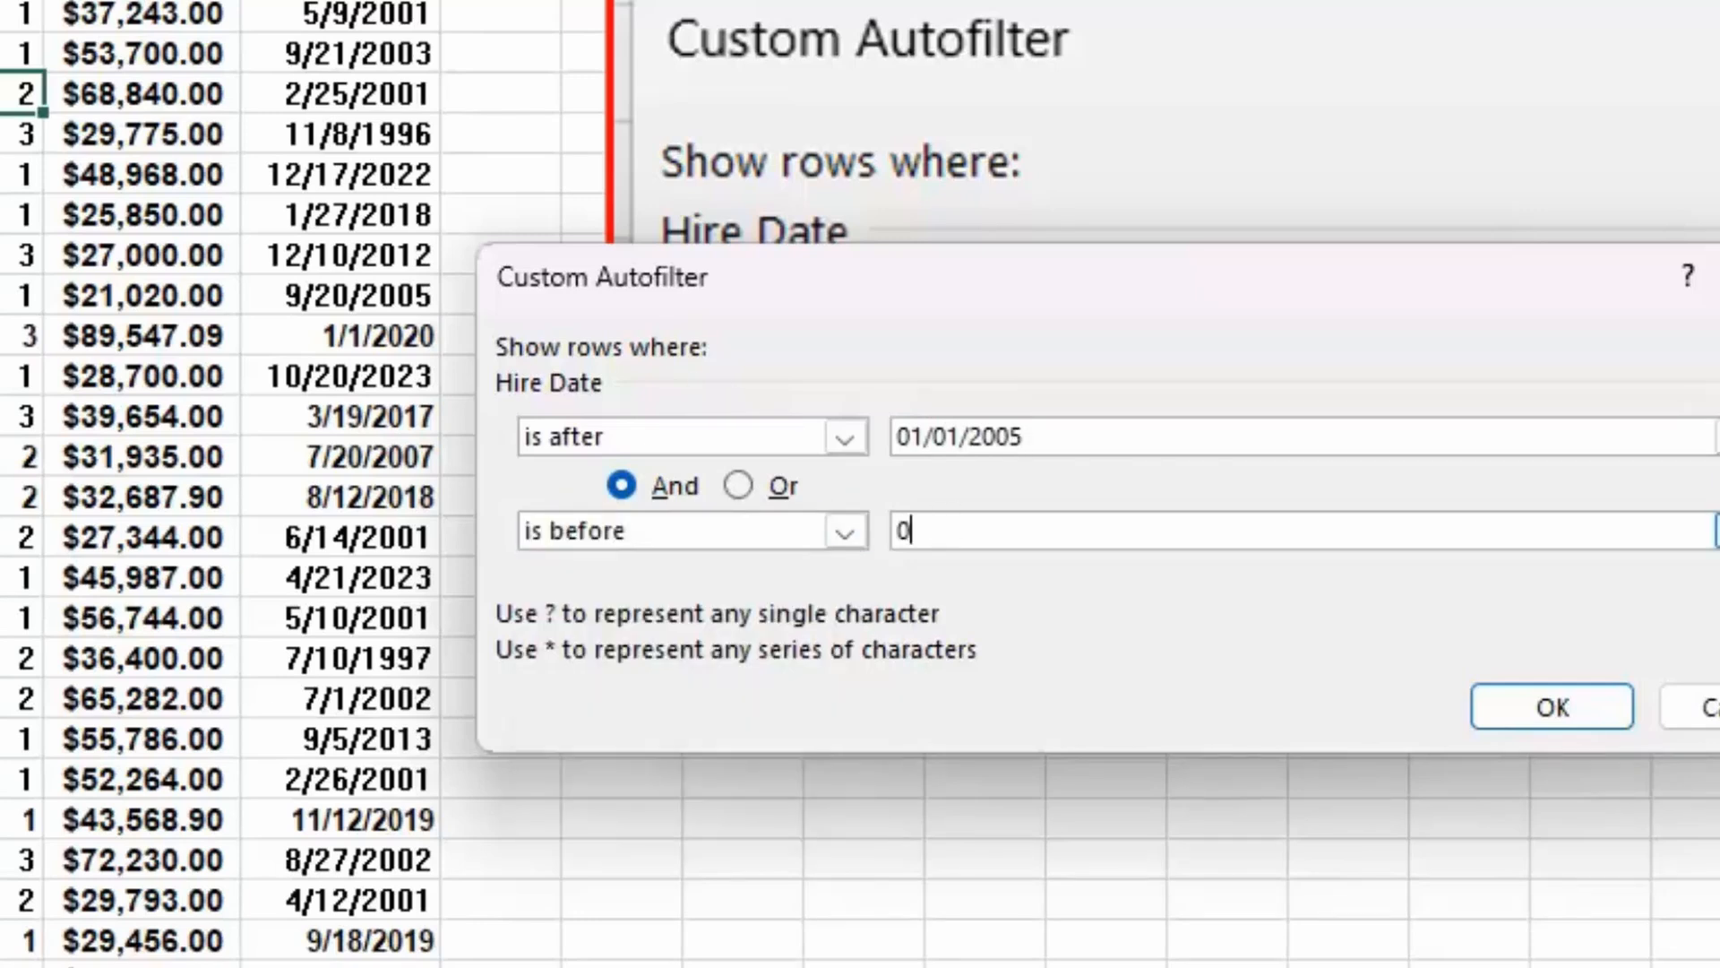
{"action": "type", "text": "1/01/20"}
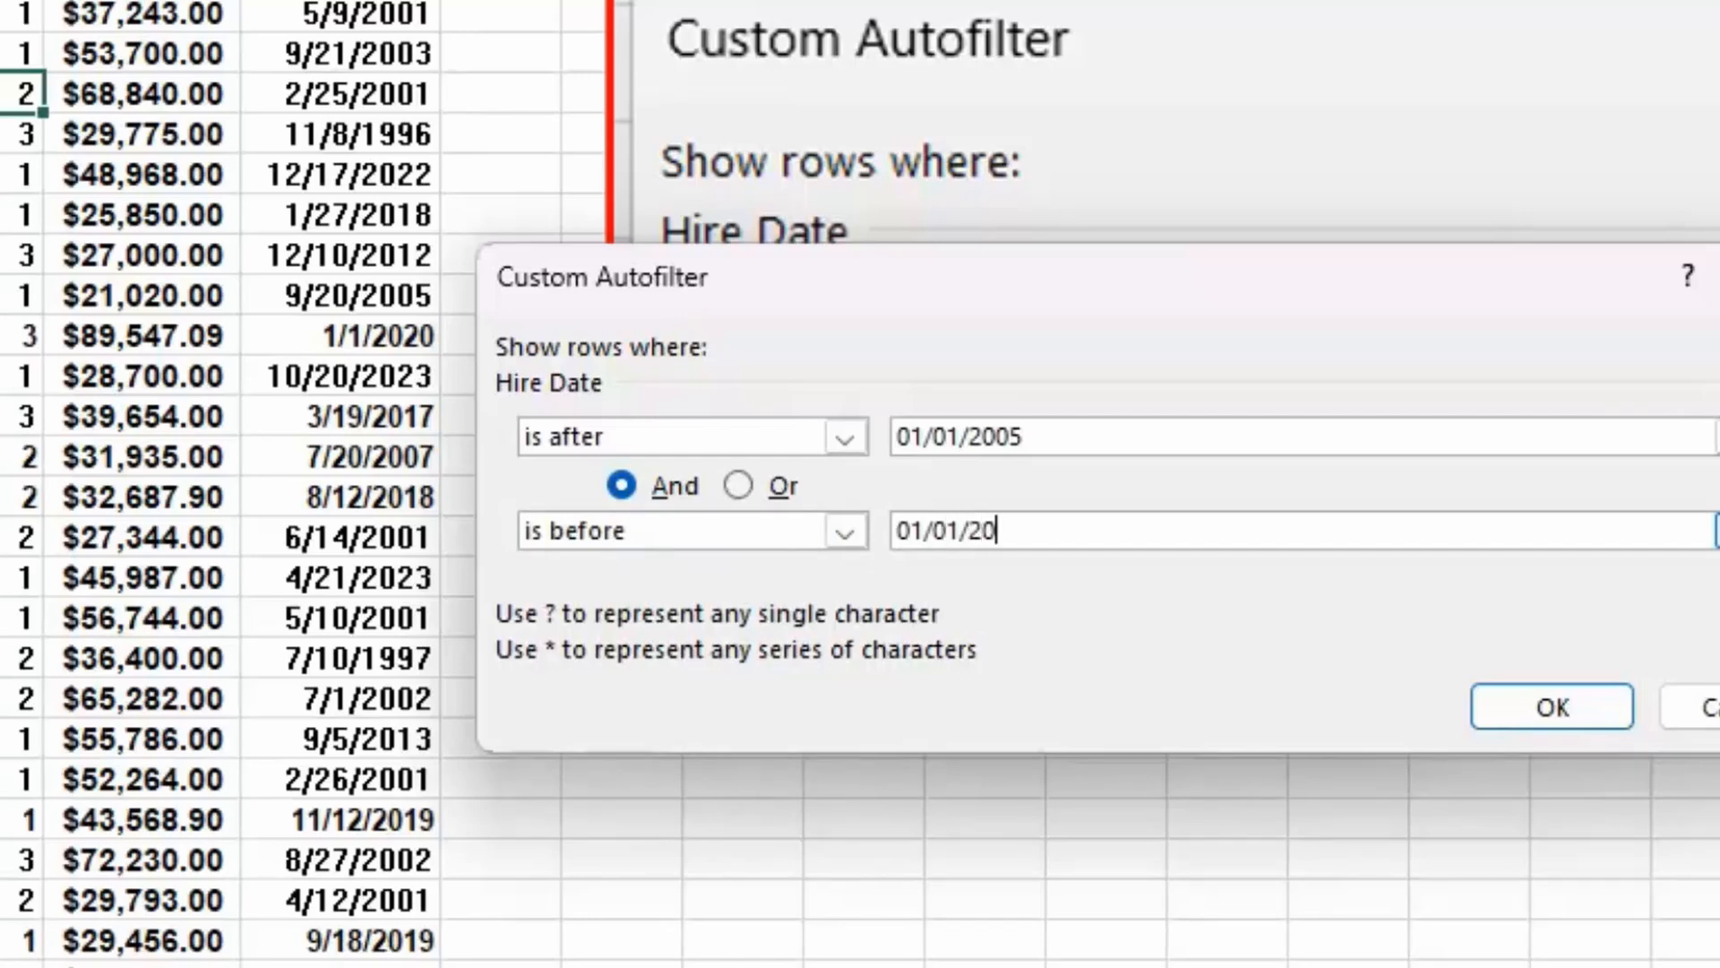
{"action": "type", "text": "15"}
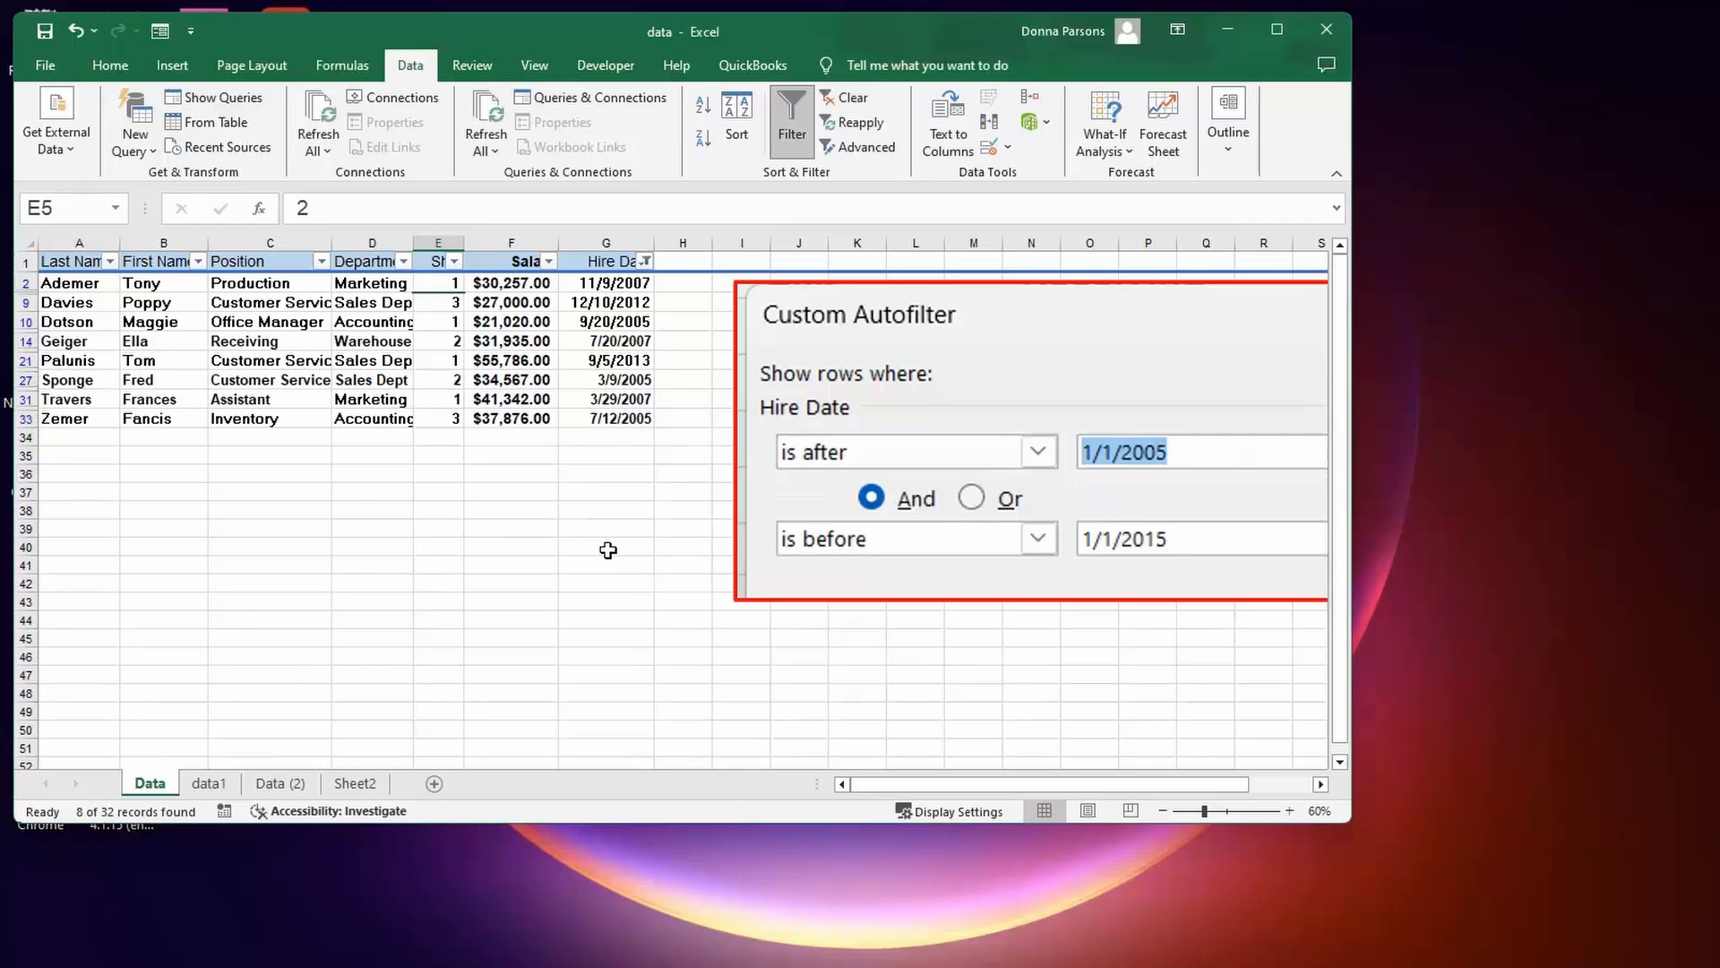
- Clear the Hire Date filter by turning filtering off and back on for the employee list
{"action": "left_click", "coordinate": [793, 119]}
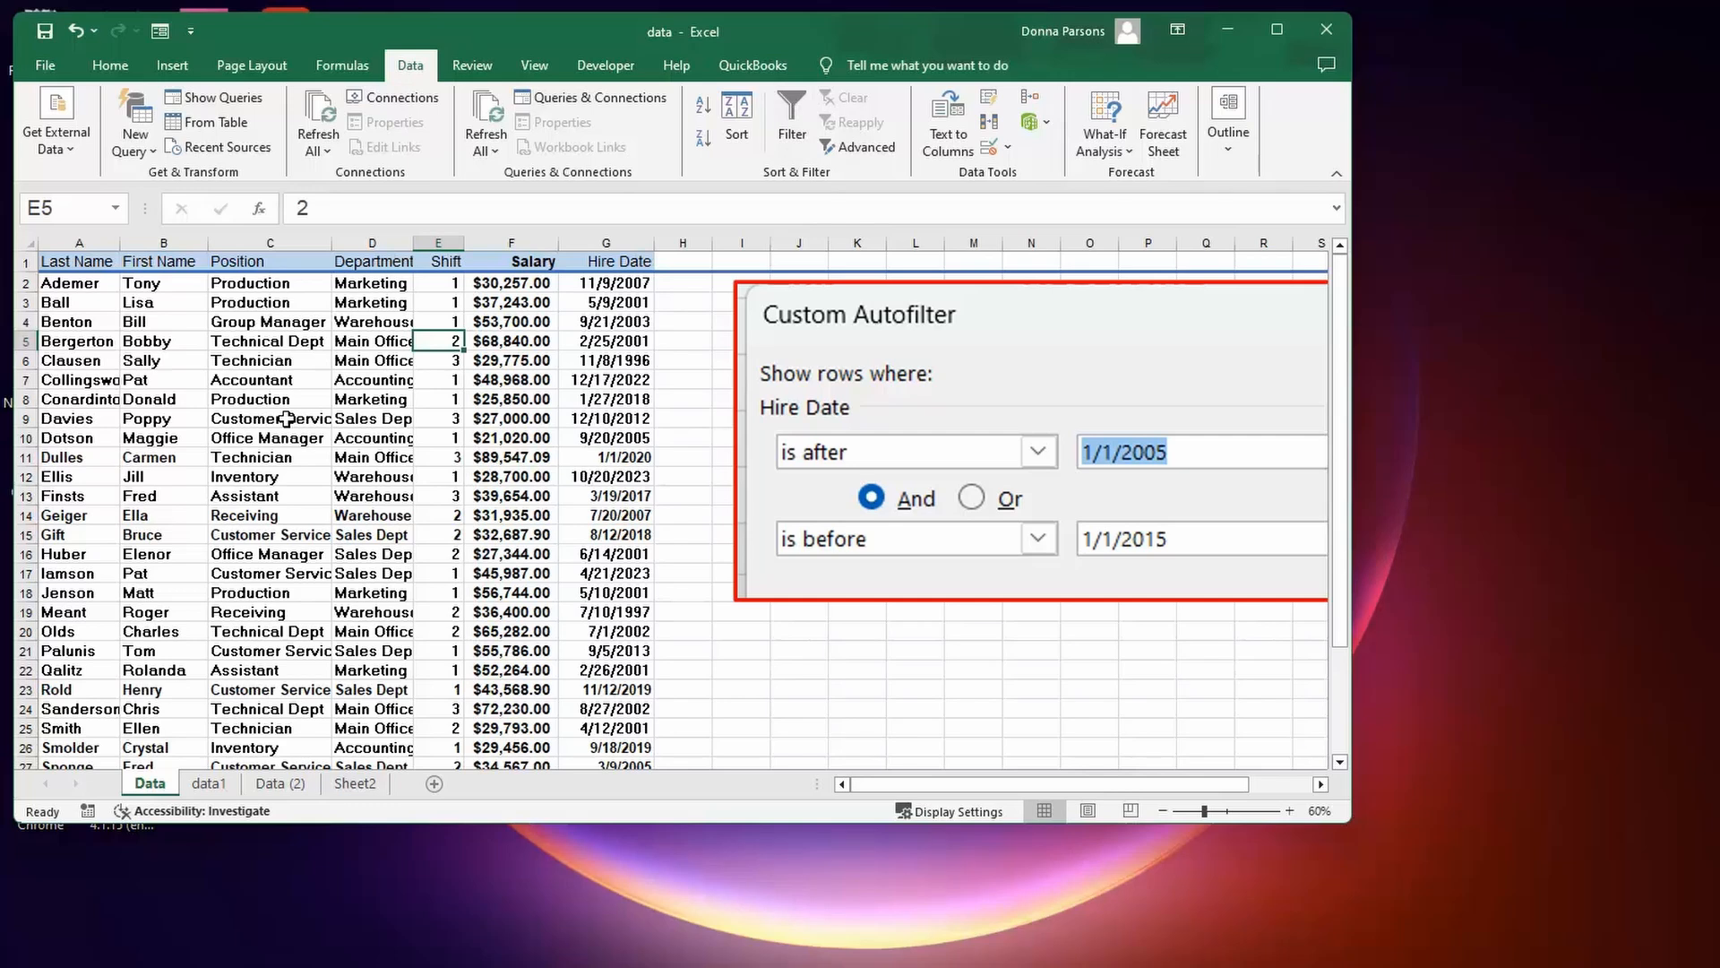
{"action": "left_click", "coordinate": [793, 107]}
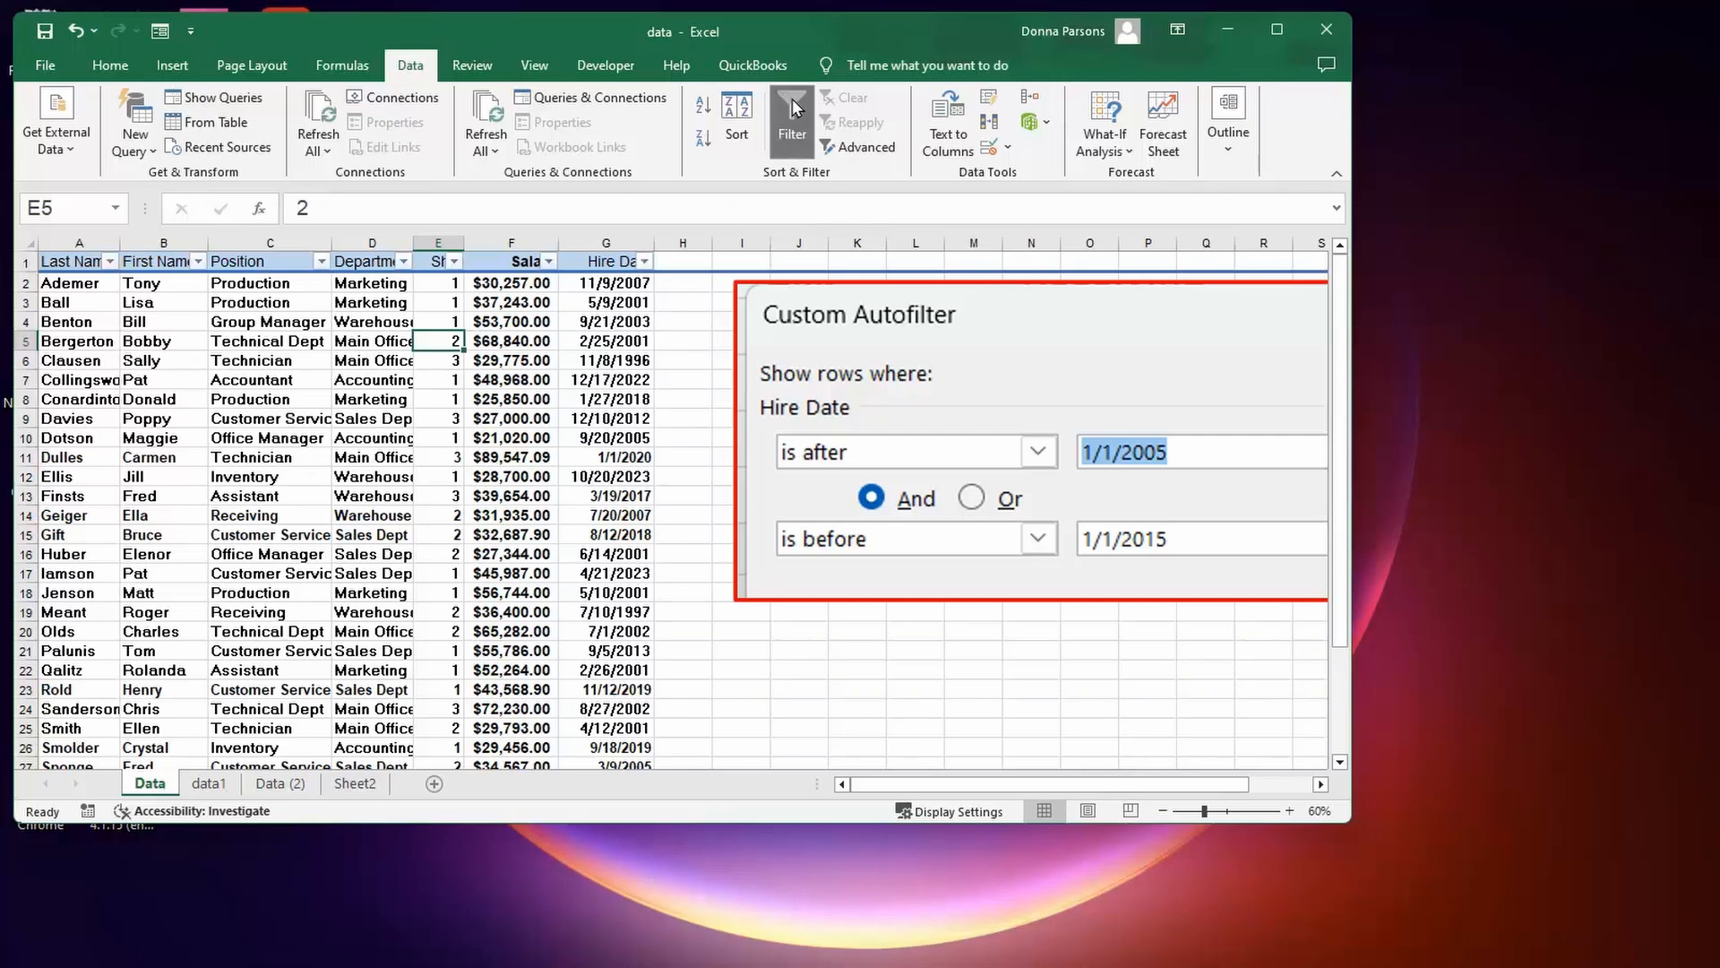
- Review the custom date filter dialog for the Hire Date column and close it without applying any conditions
{"action": "left_click", "coordinate": [644, 261]}
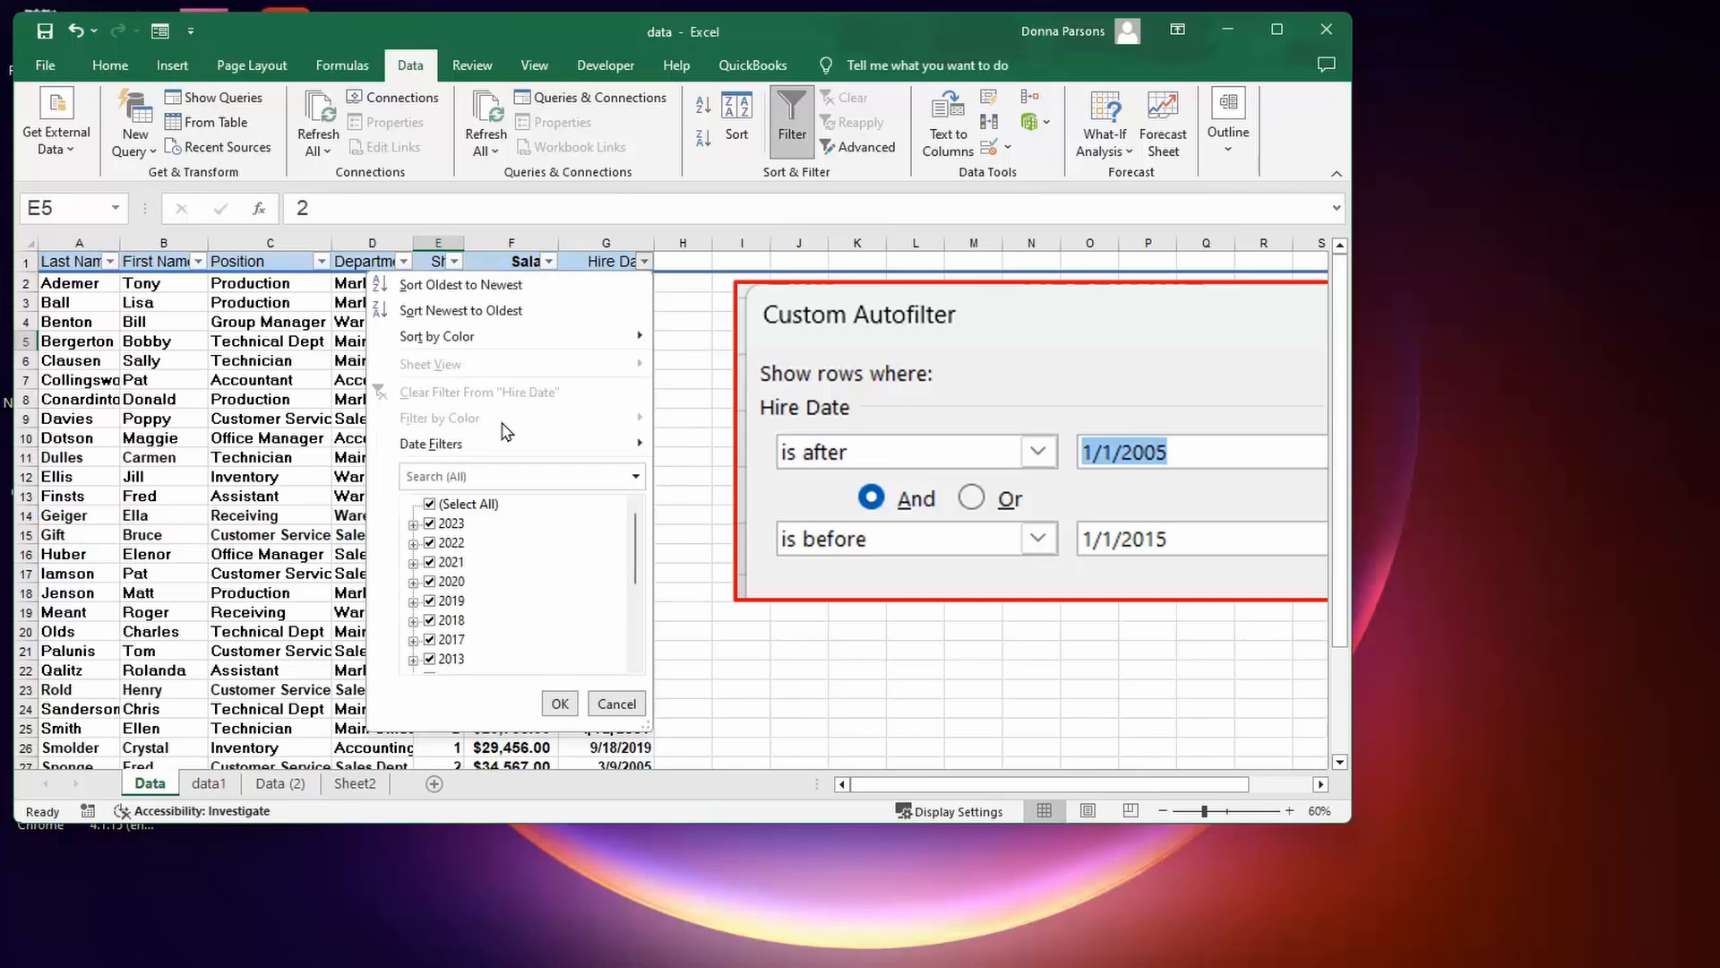
{"action": "mouse_move", "coordinate": [495, 449]}
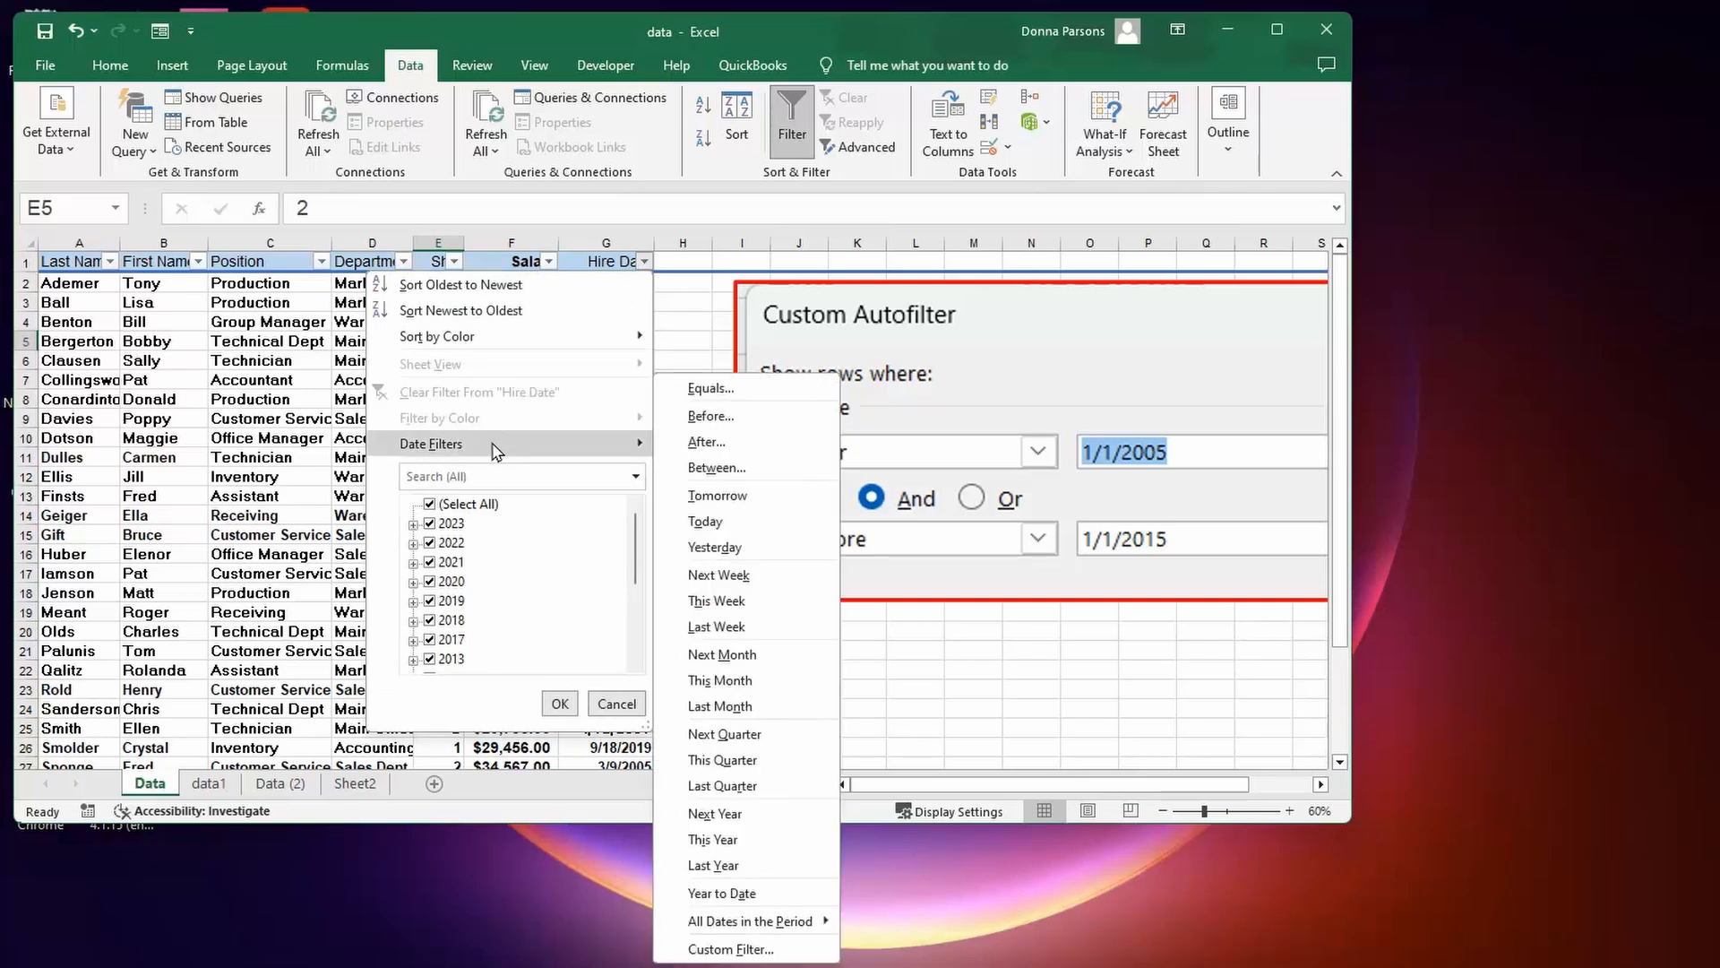
{"action": "left_click", "coordinate": [730, 949]}
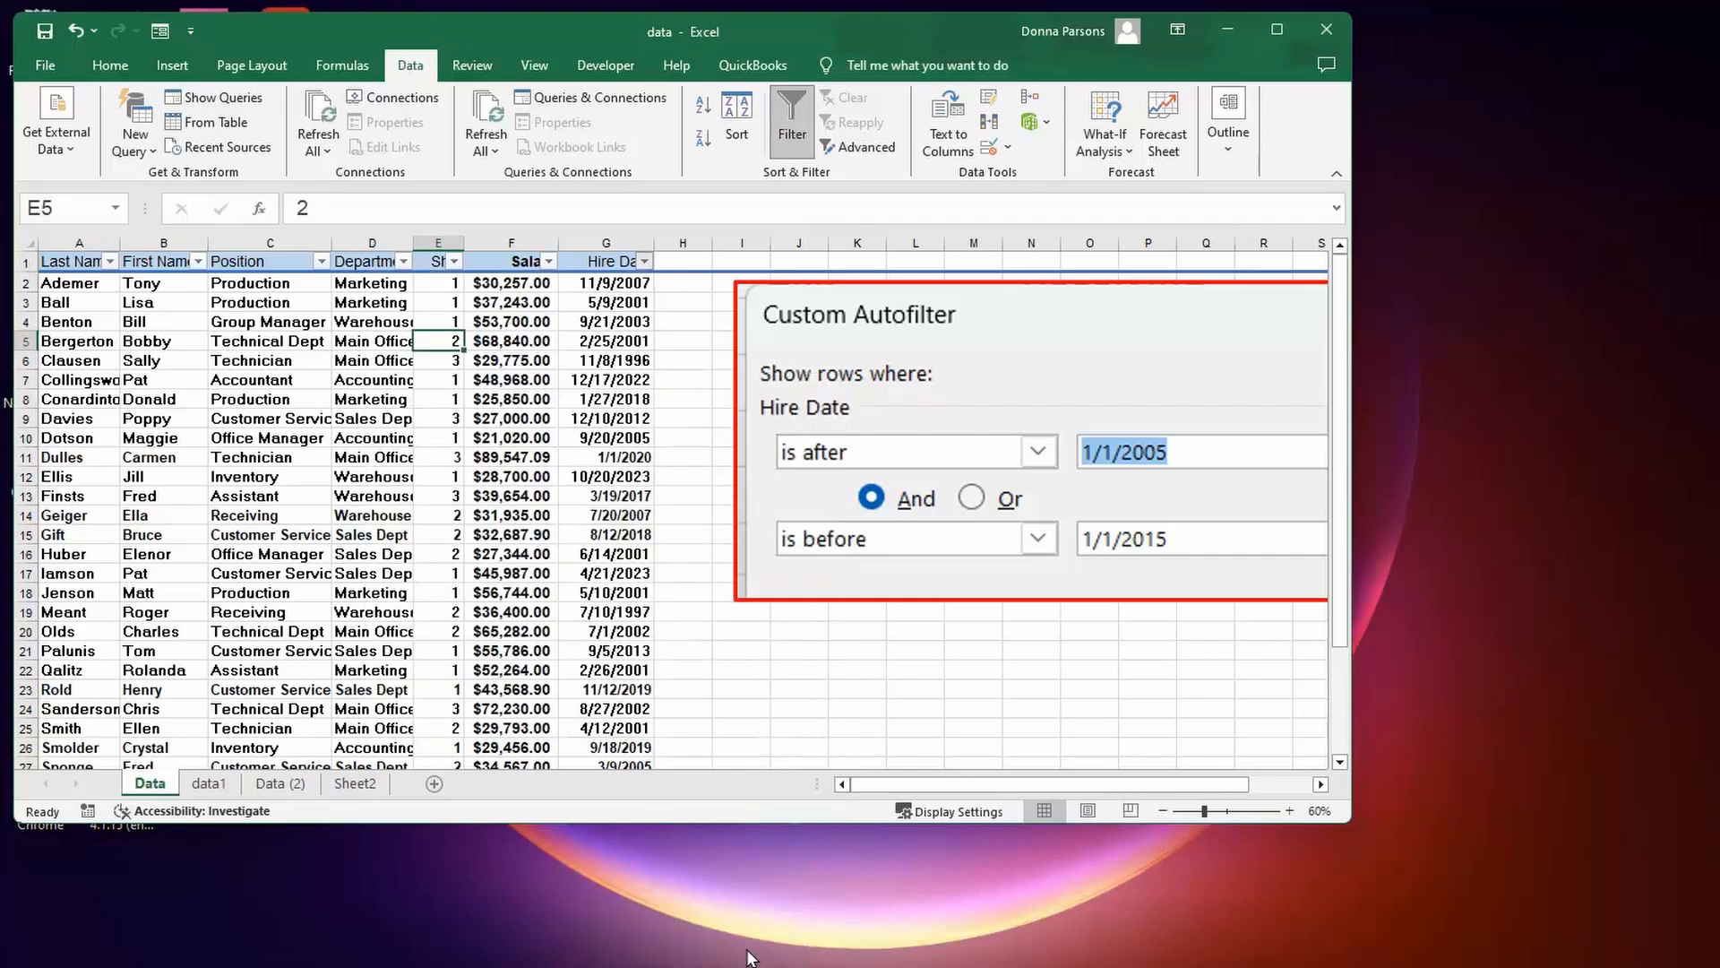
{"action": "left_click_drag", "start_coordinate": [896, 439], "coordinate": [773, 614]}
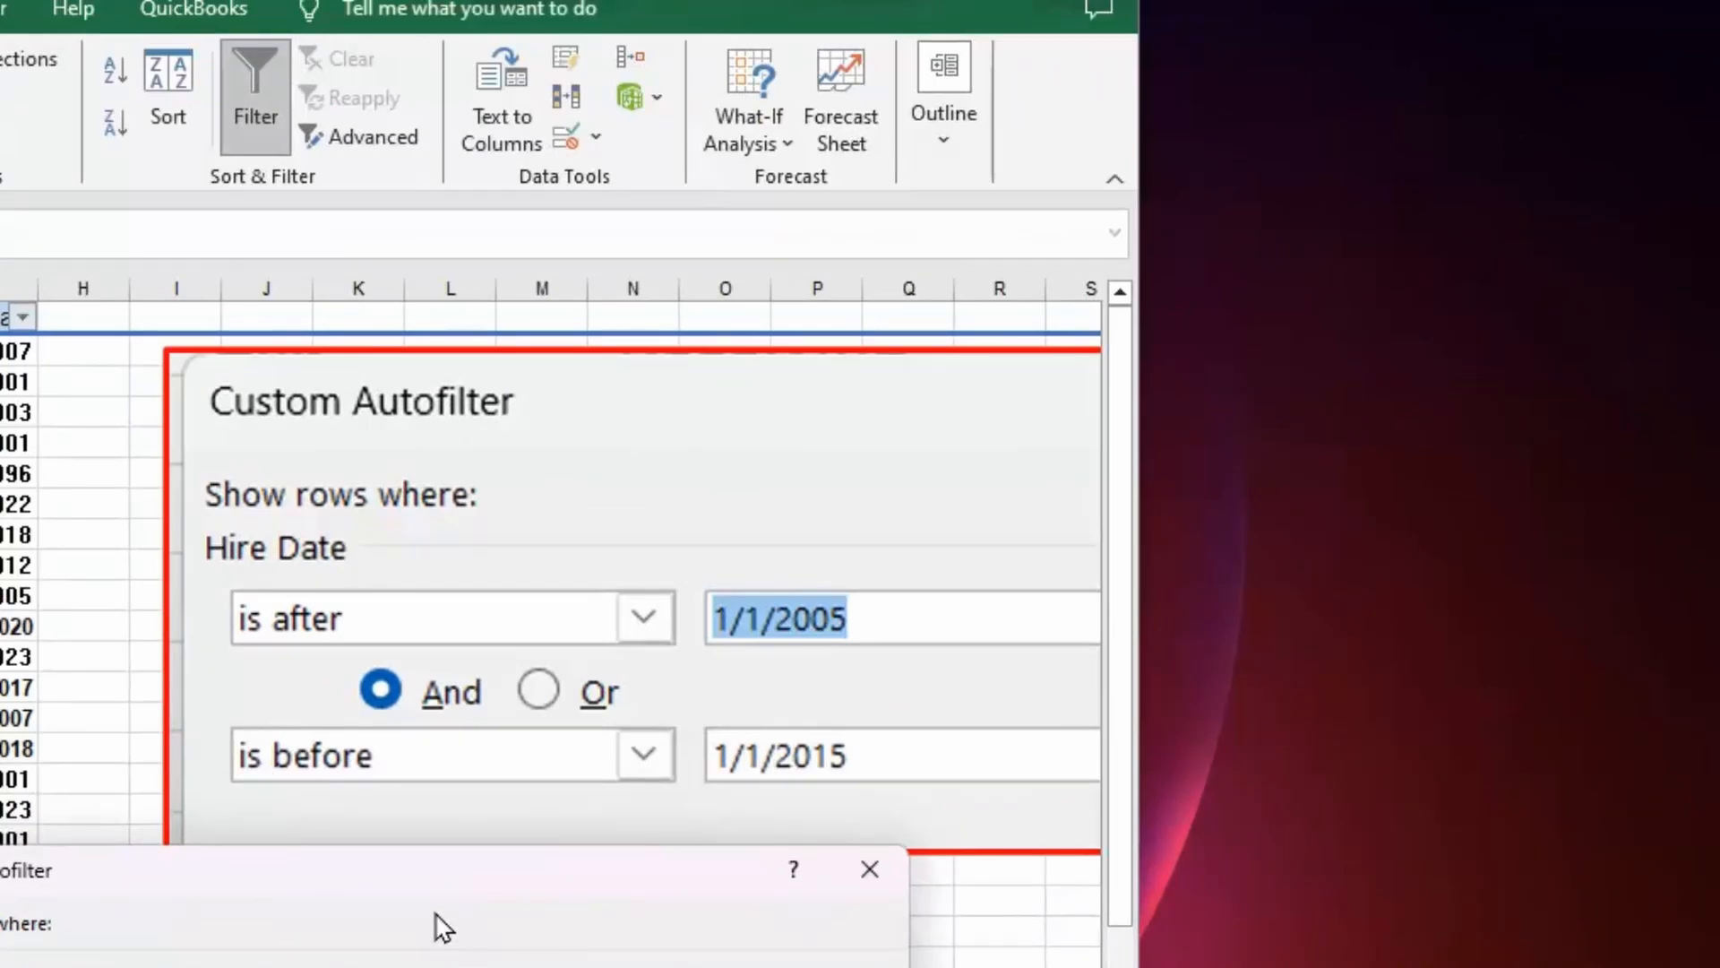
{"action": "left_click_drag", "start_coordinate": [325, 860], "coordinate": [46, 626]}
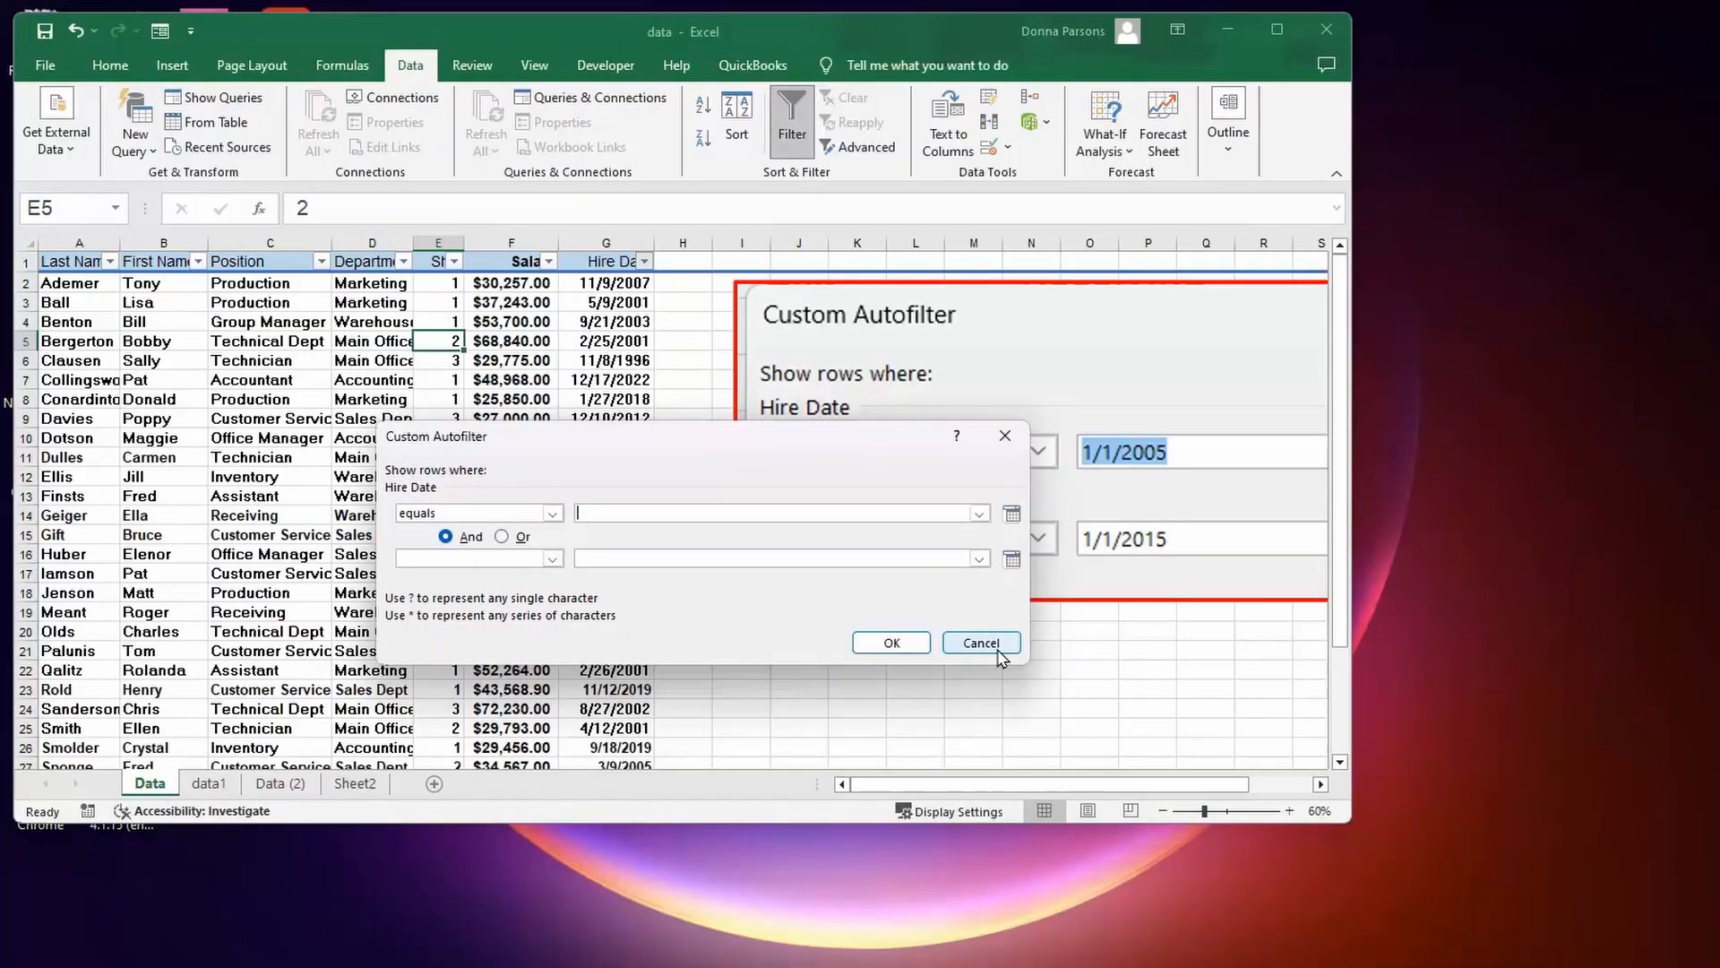
- Switch to the data1 sheet and dismiss the Sound dialog
{"action": "left_click", "coordinate": [579, 929]}
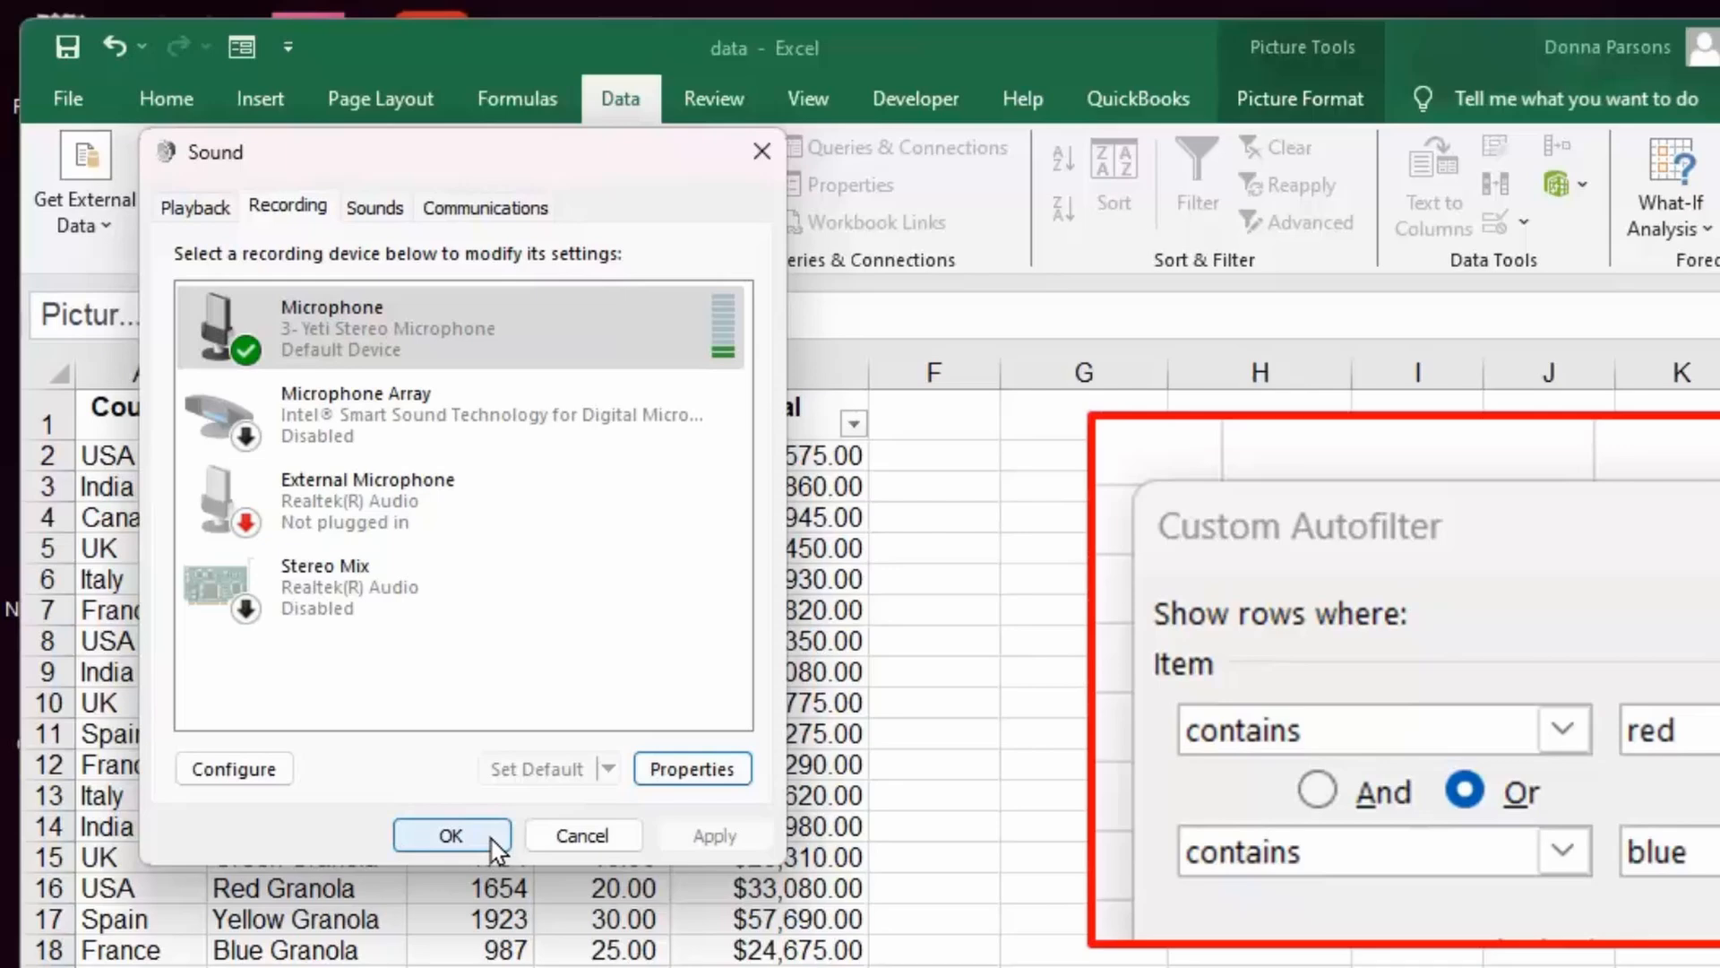
{"action": "left_click", "coordinate": [493, 842]}
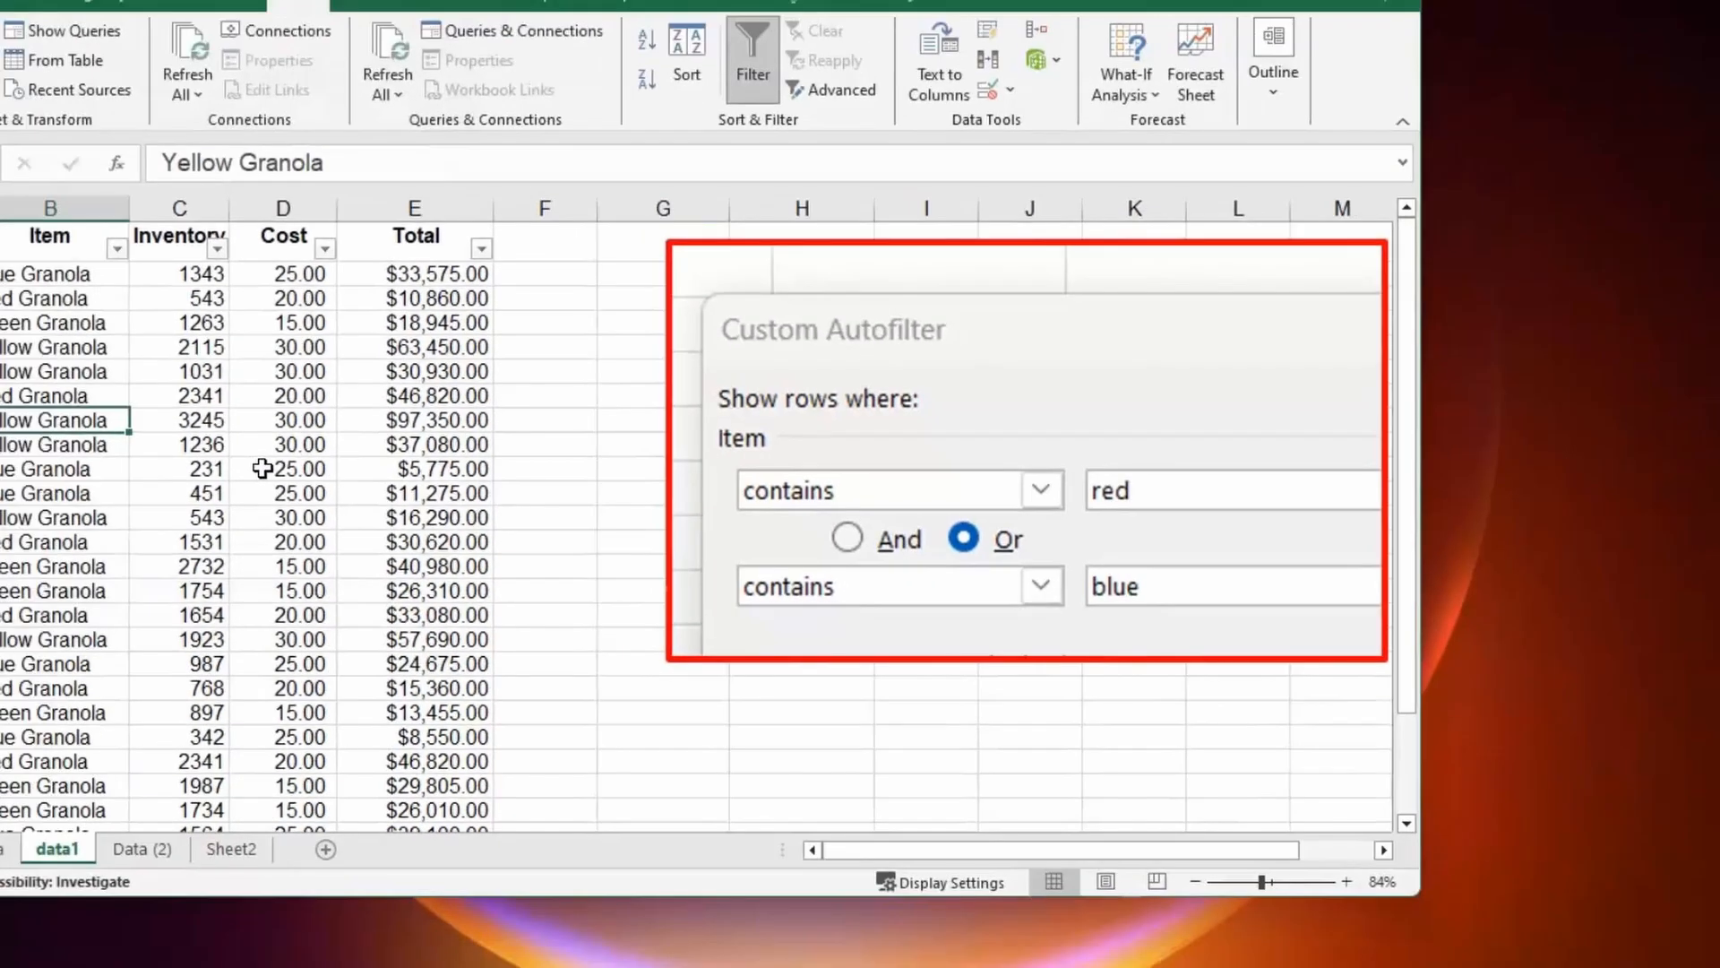
- Start a custom text filter on the data1 sheet's Item column with its two conditions joined by Or
{"action": "left_click", "coordinate": [27, 387]}
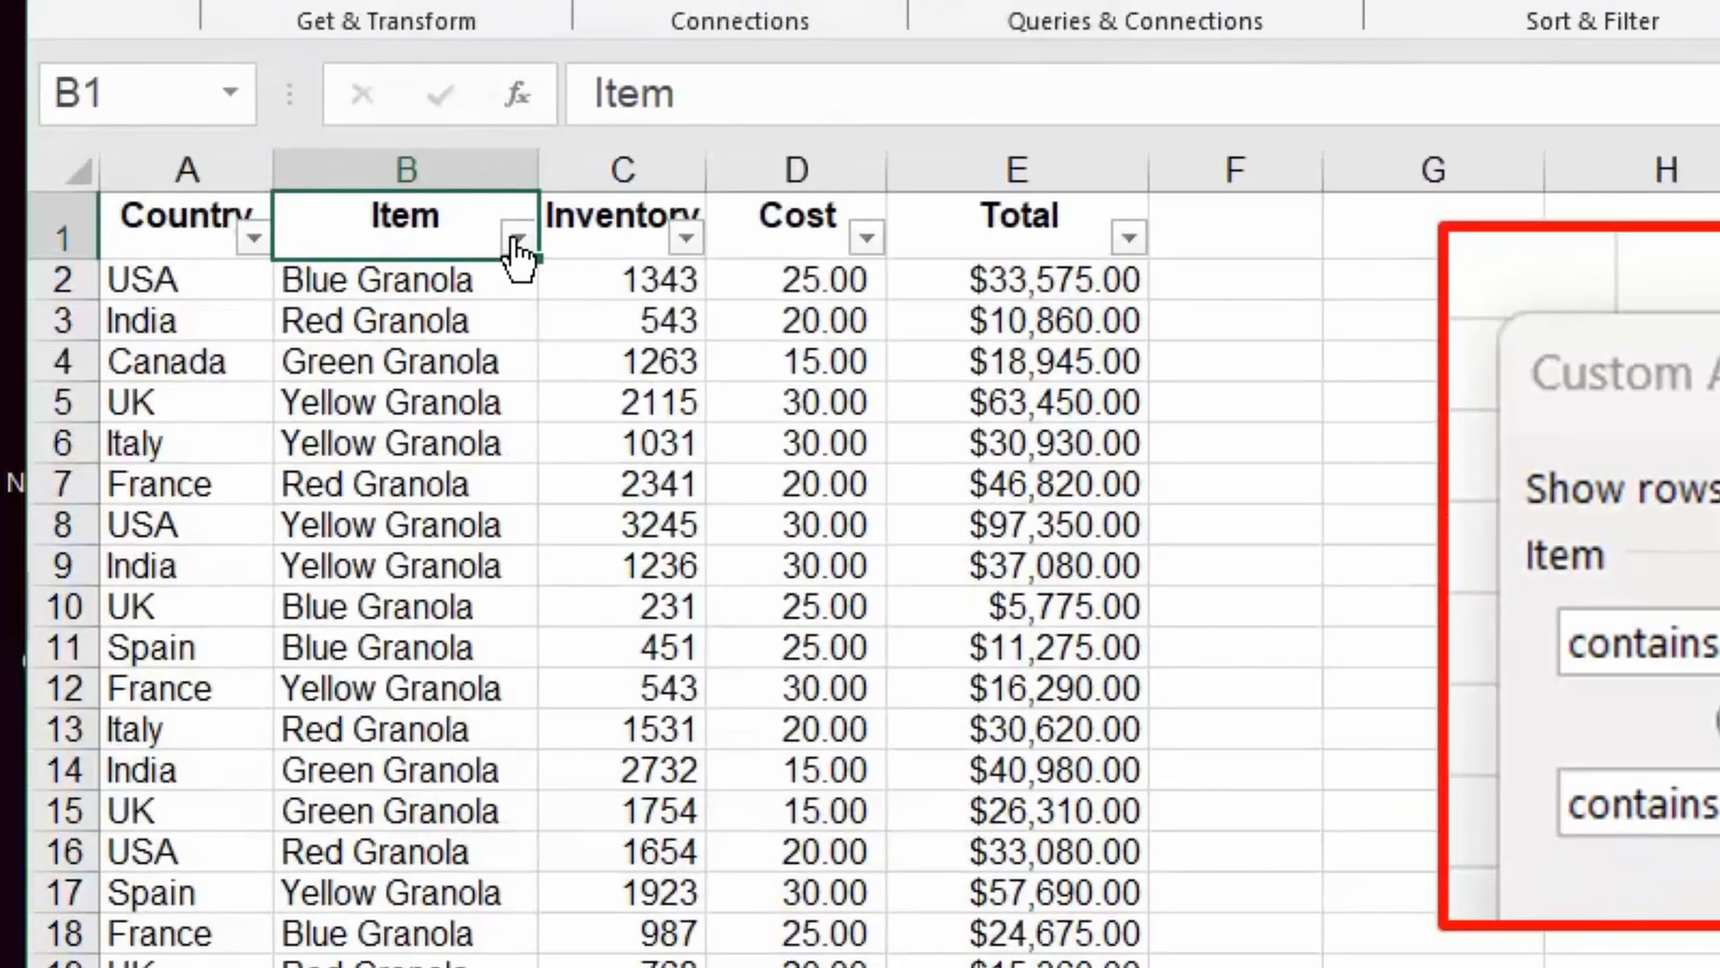
{"action": "left_click", "coordinate": [519, 242]}
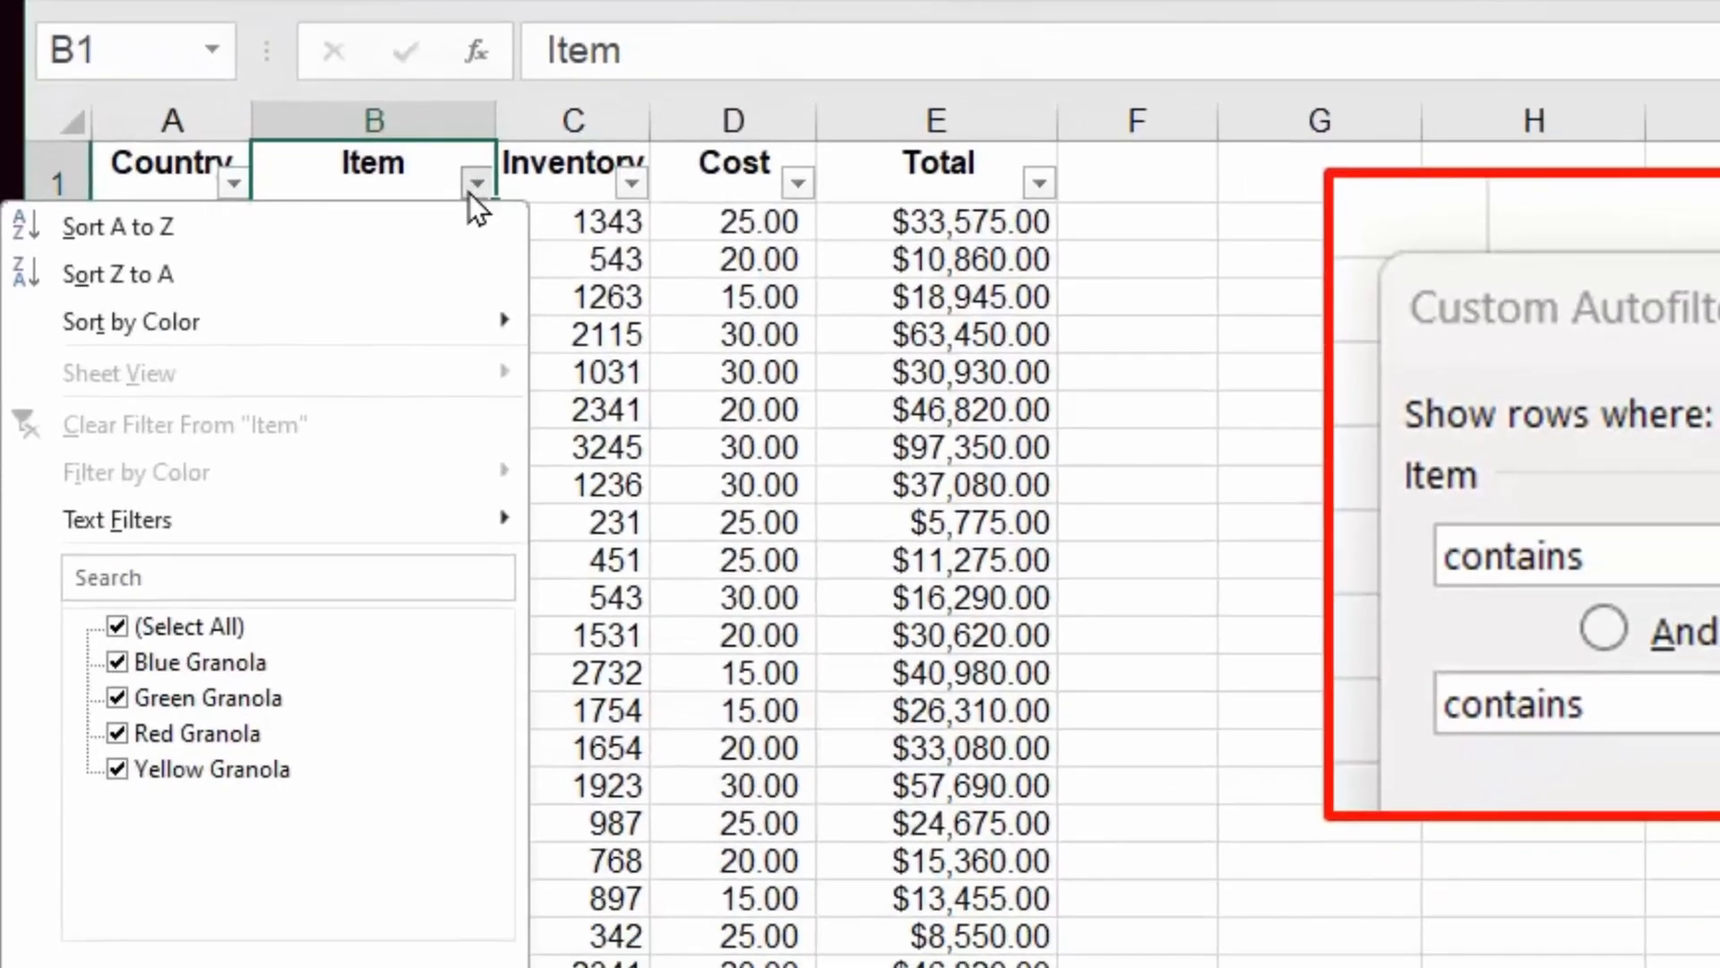
{"action": "mouse_move", "coordinate": [369, 502]}
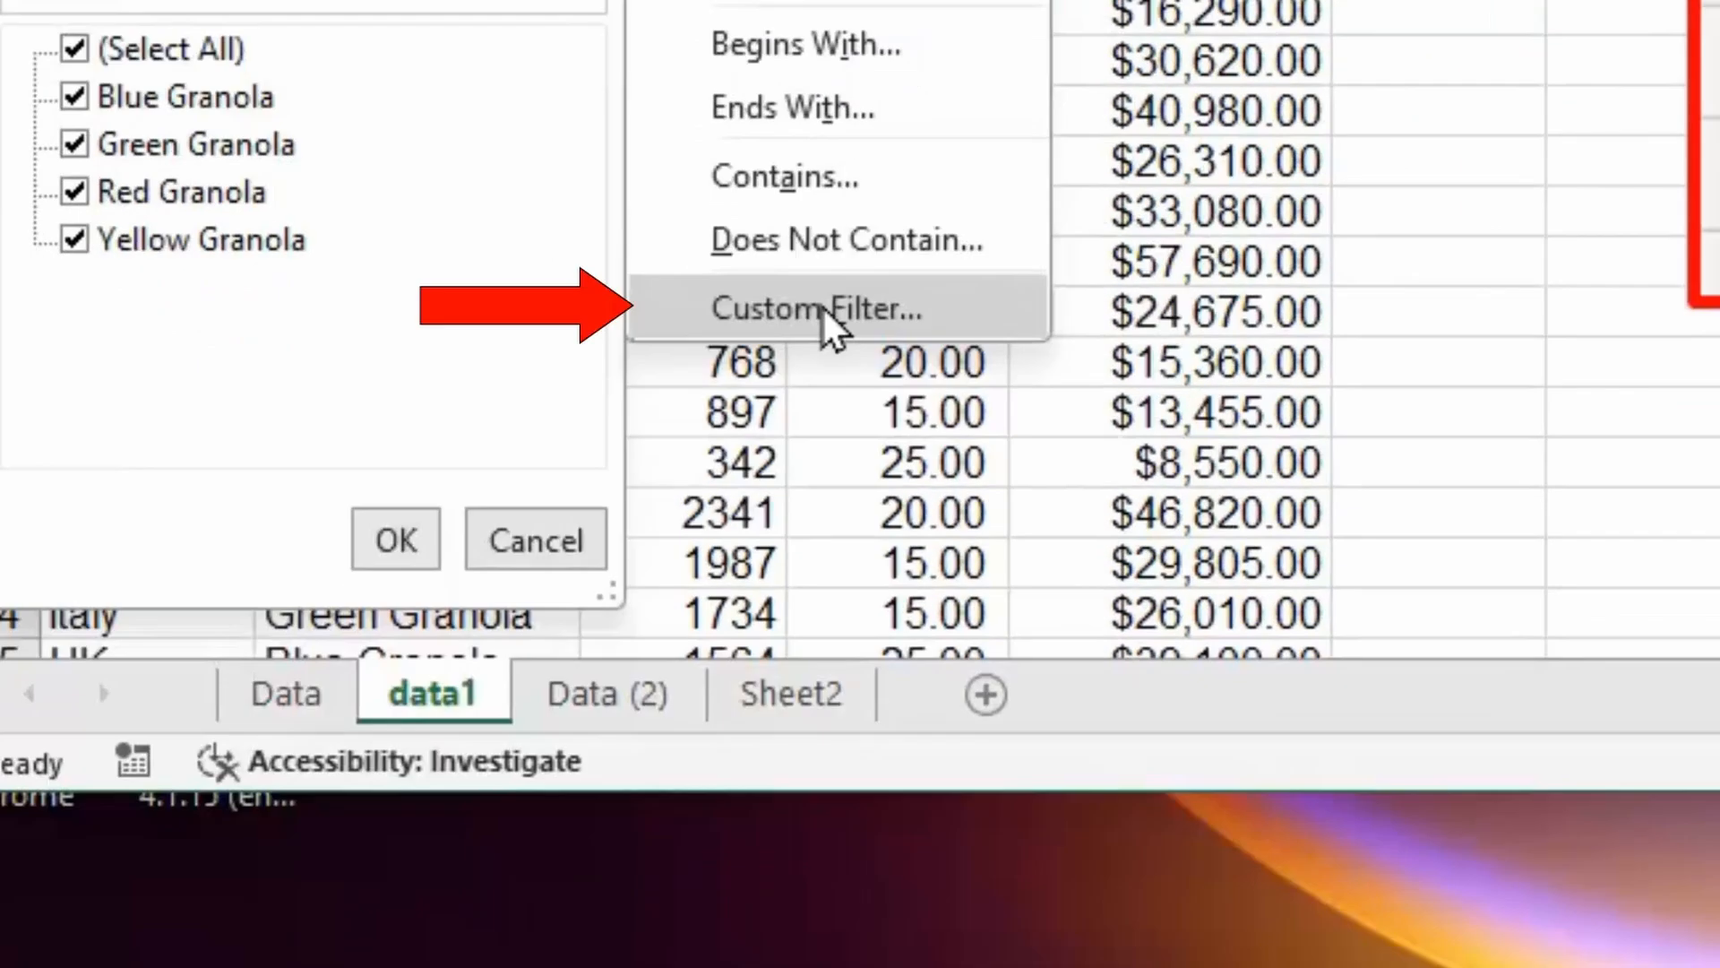
{"action": "left_click", "coordinate": [823, 309]}
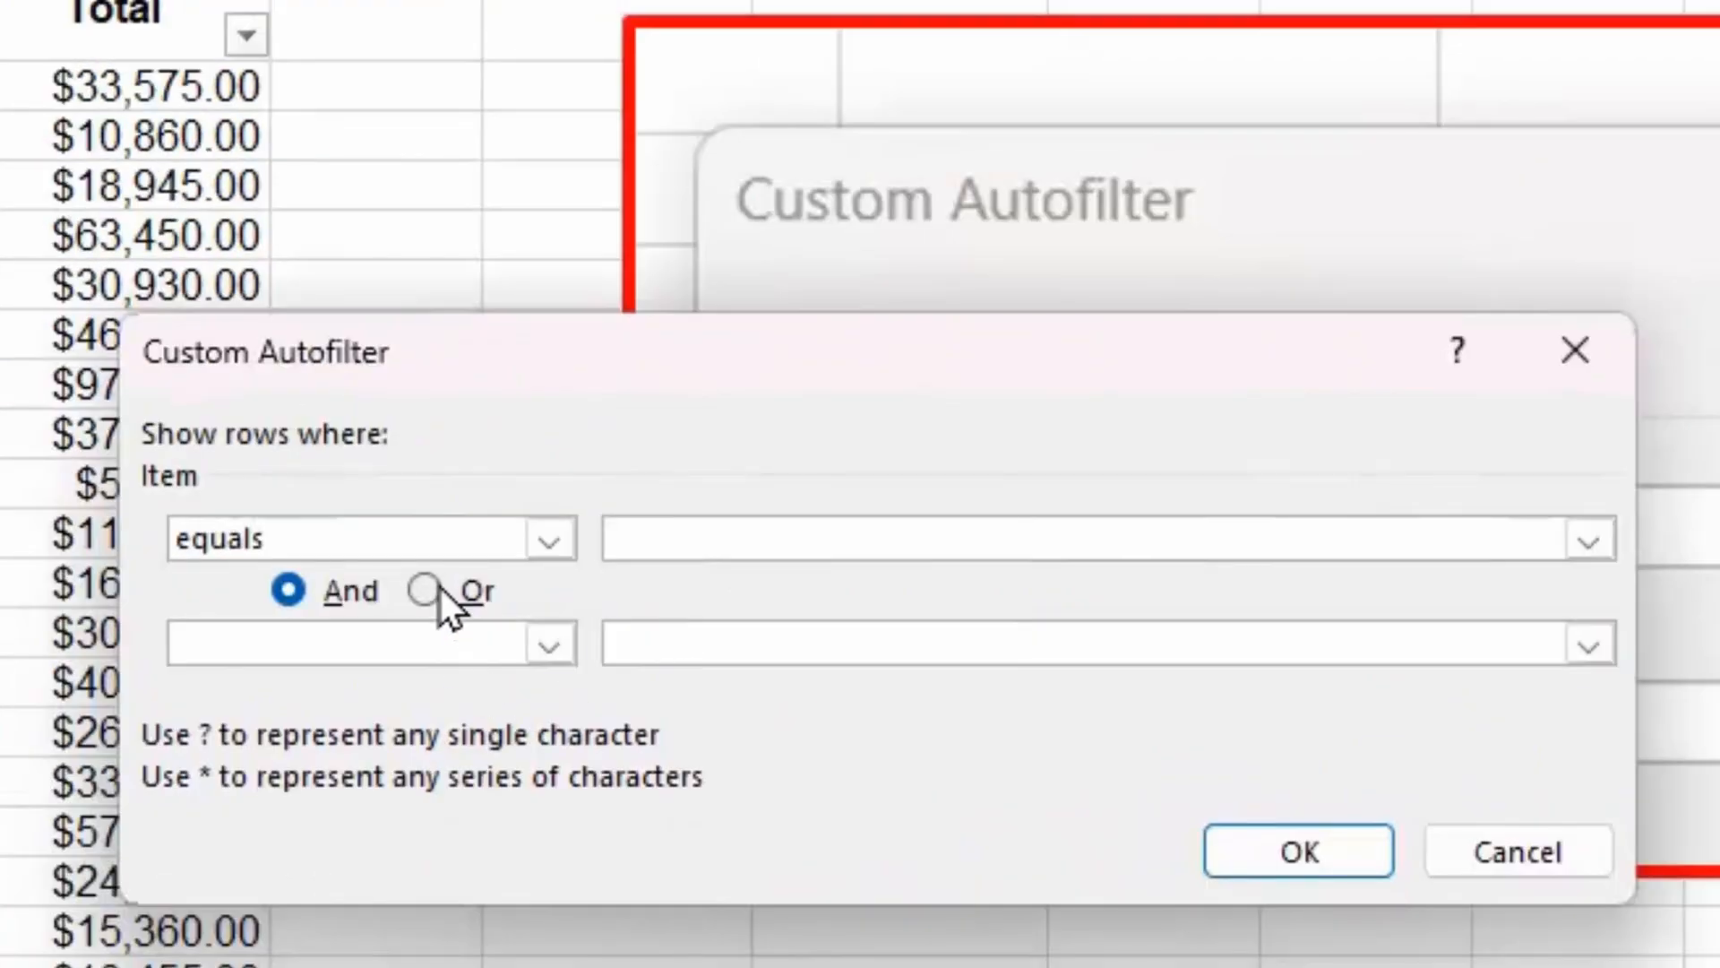
{"action": "left_click", "coordinate": [427, 593]}
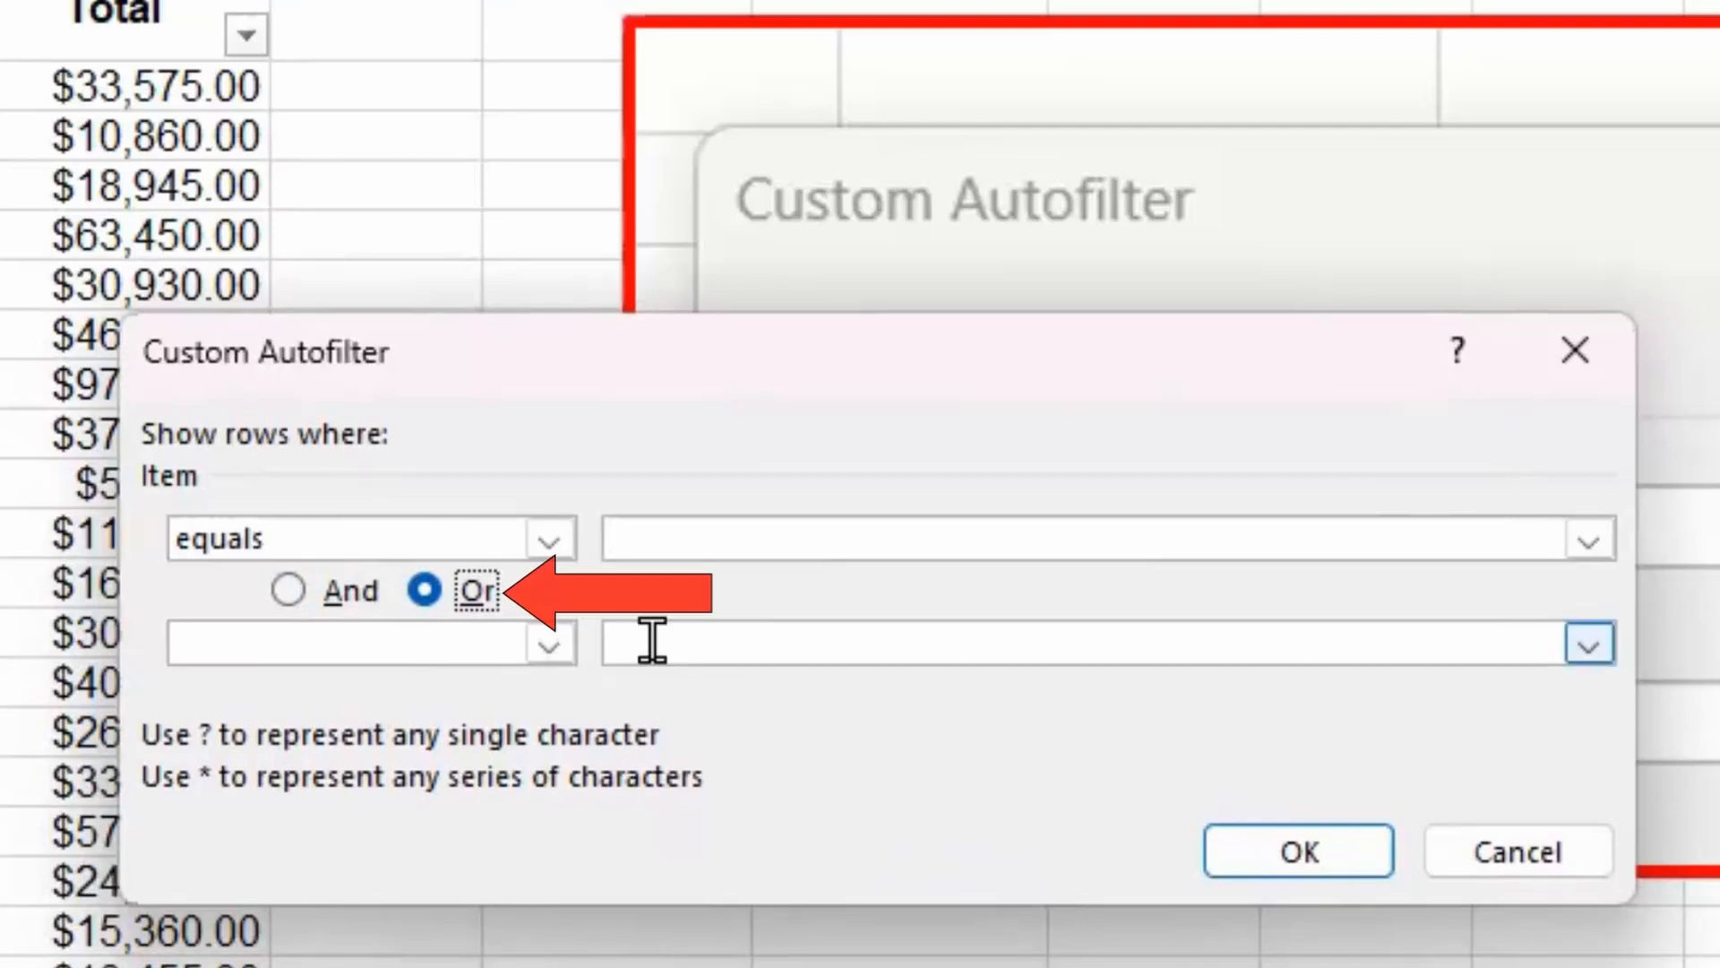
- Set the first Item filter condition to contains "red"
{"action": "left_click", "coordinate": [548, 540]}
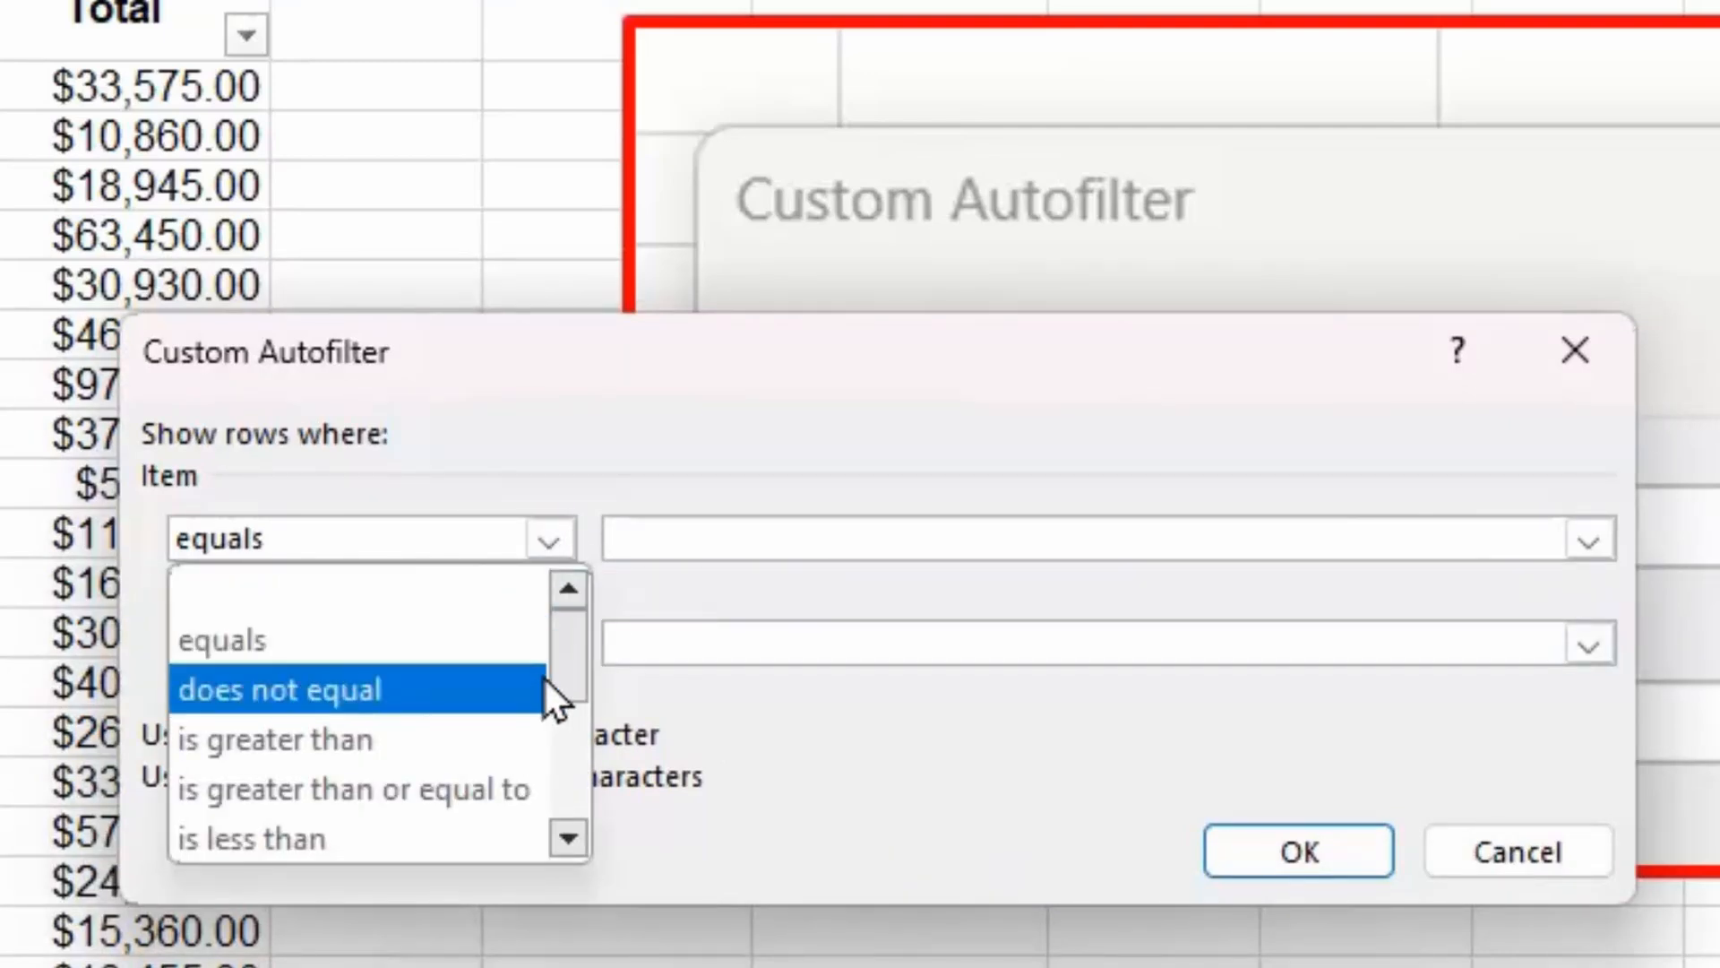
{"action": "left_click_drag", "start_coordinate": [563, 681], "coordinate": [588, 772]}
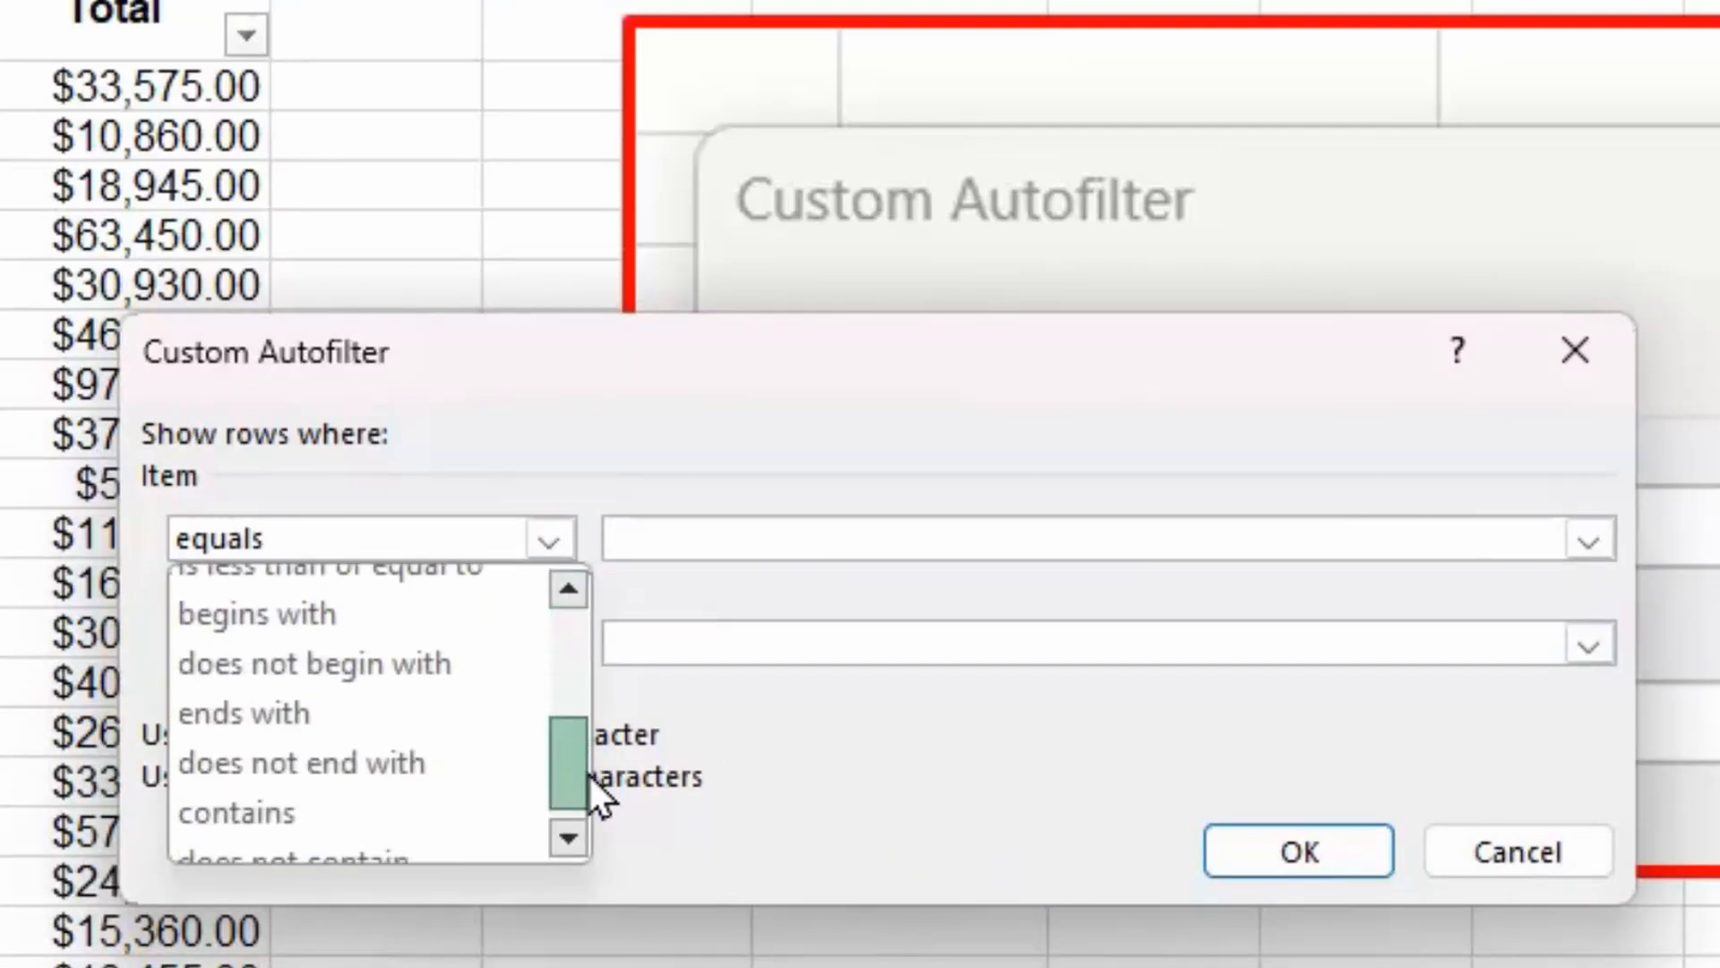
{"action": "left_click", "coordinate": [513, 796]}
{"action": "left_click", "coordinate": [713, 529]}
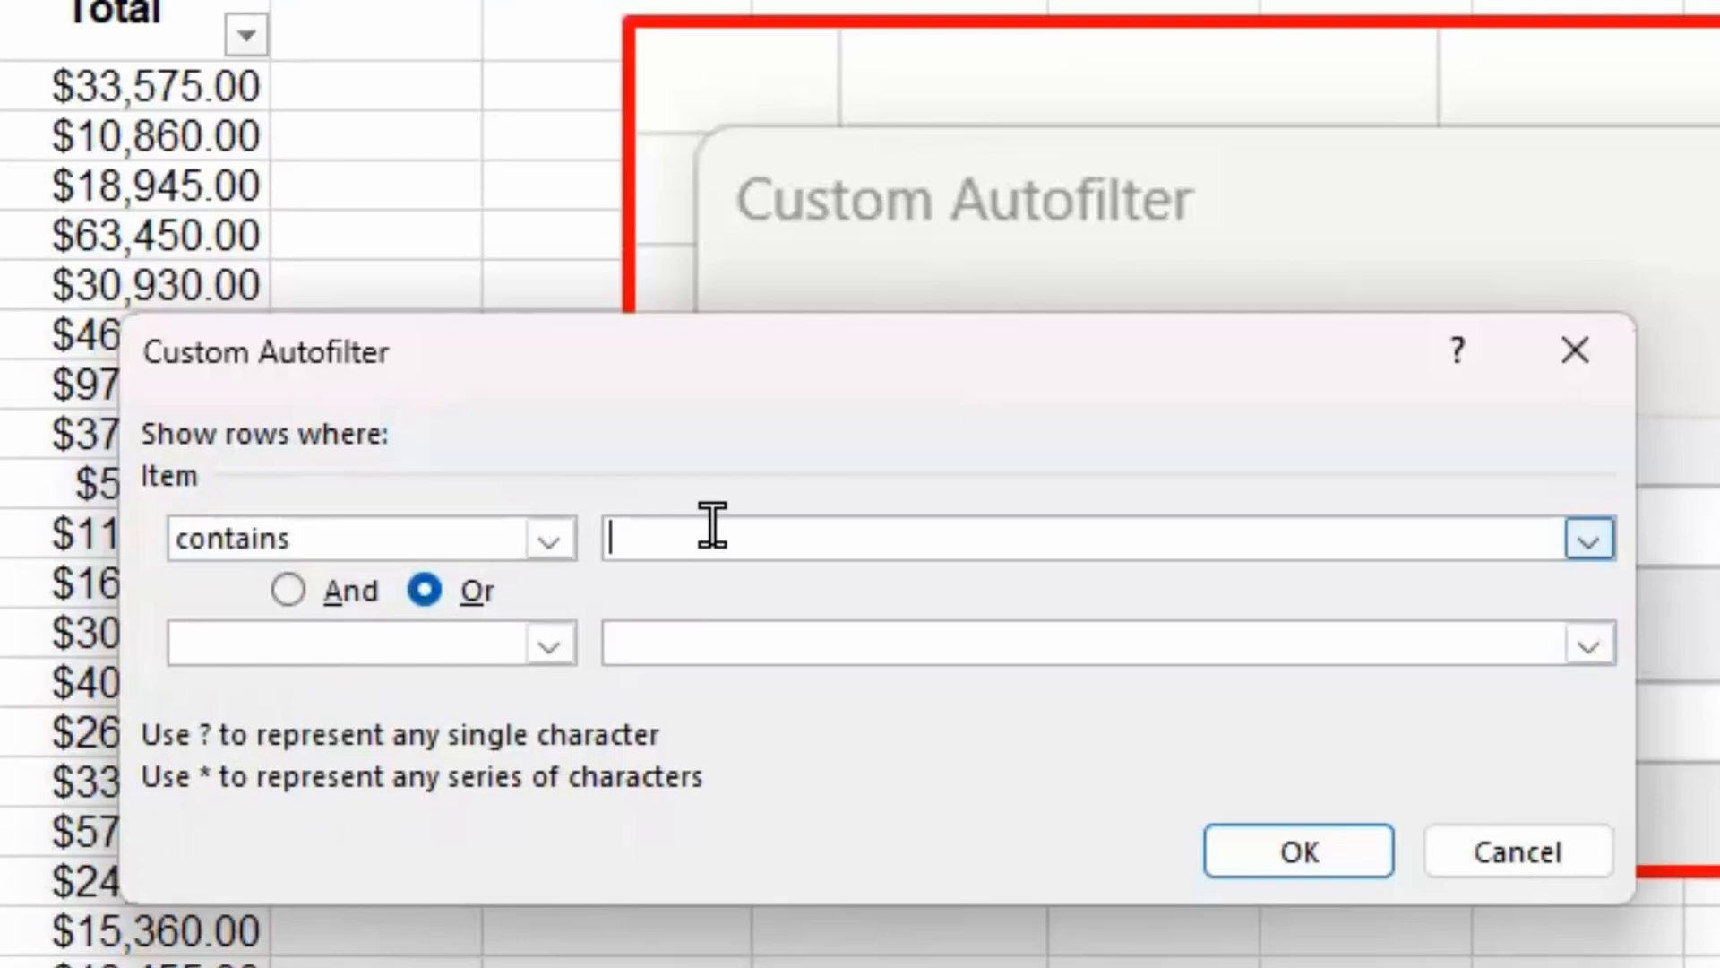
{"action": "type", "text": "red"}
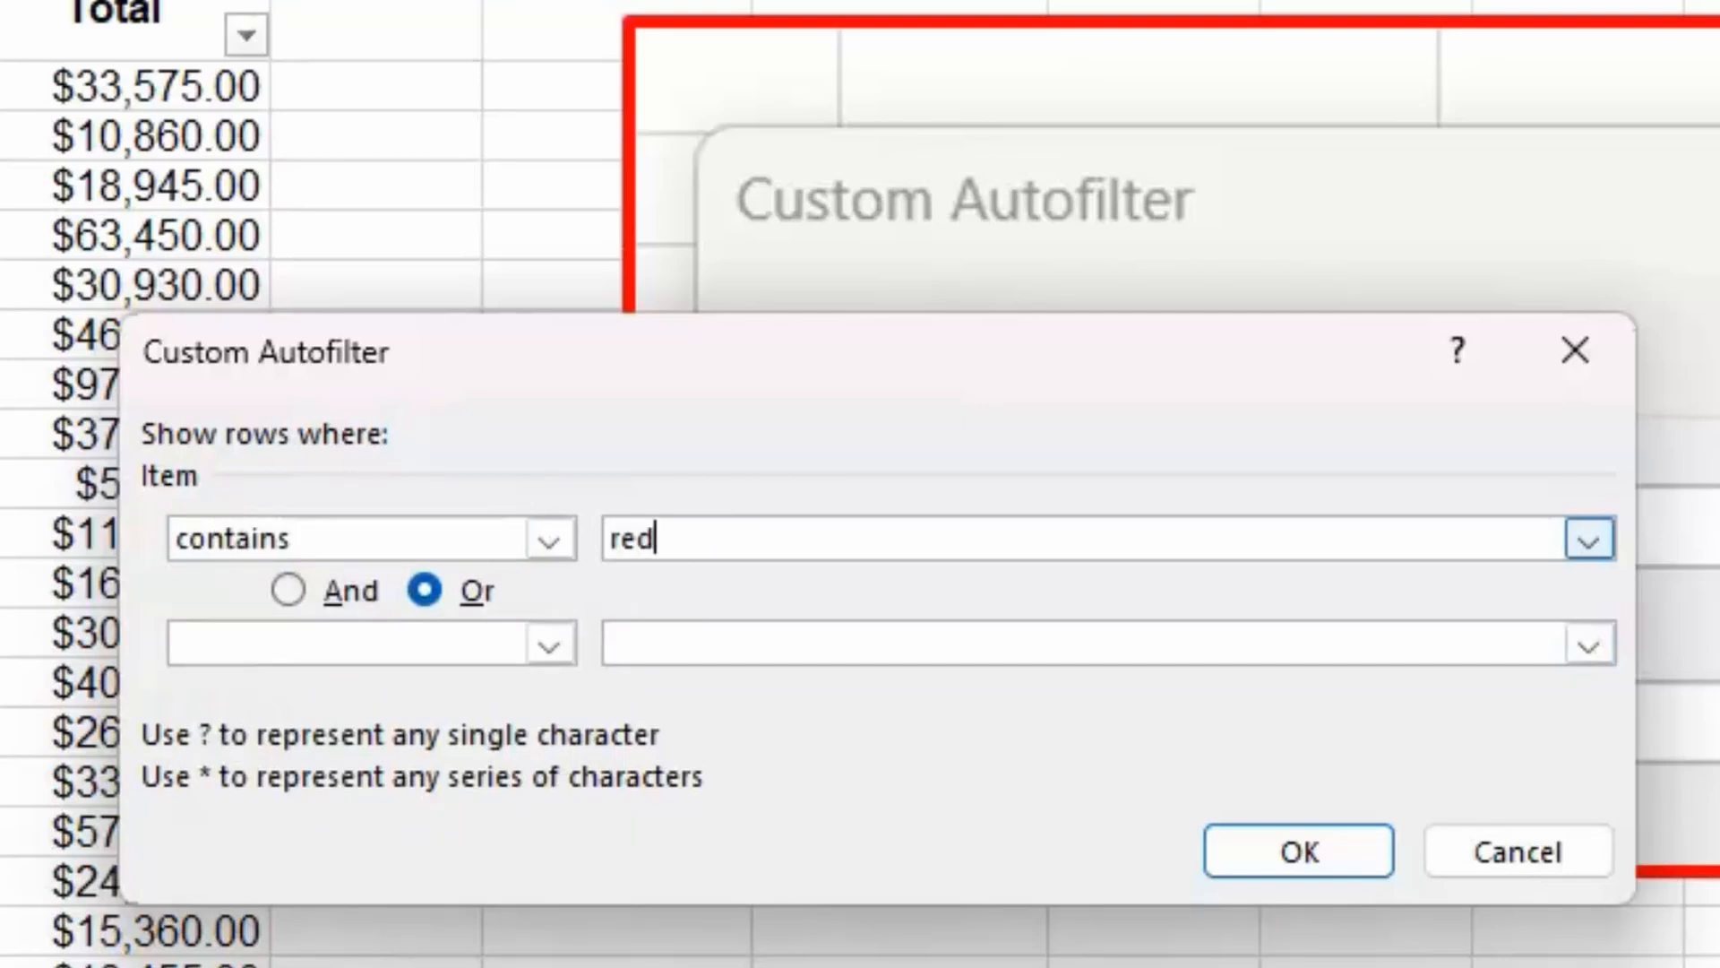
- Set the second Item filter condition to contains "blue" and apply the custom filter
{"action": "left_click", "coordinate": [548, 645]}
{"action": "left_click_drag", "start_coordinate": [574, 783], "coordinate": [579, 896]}
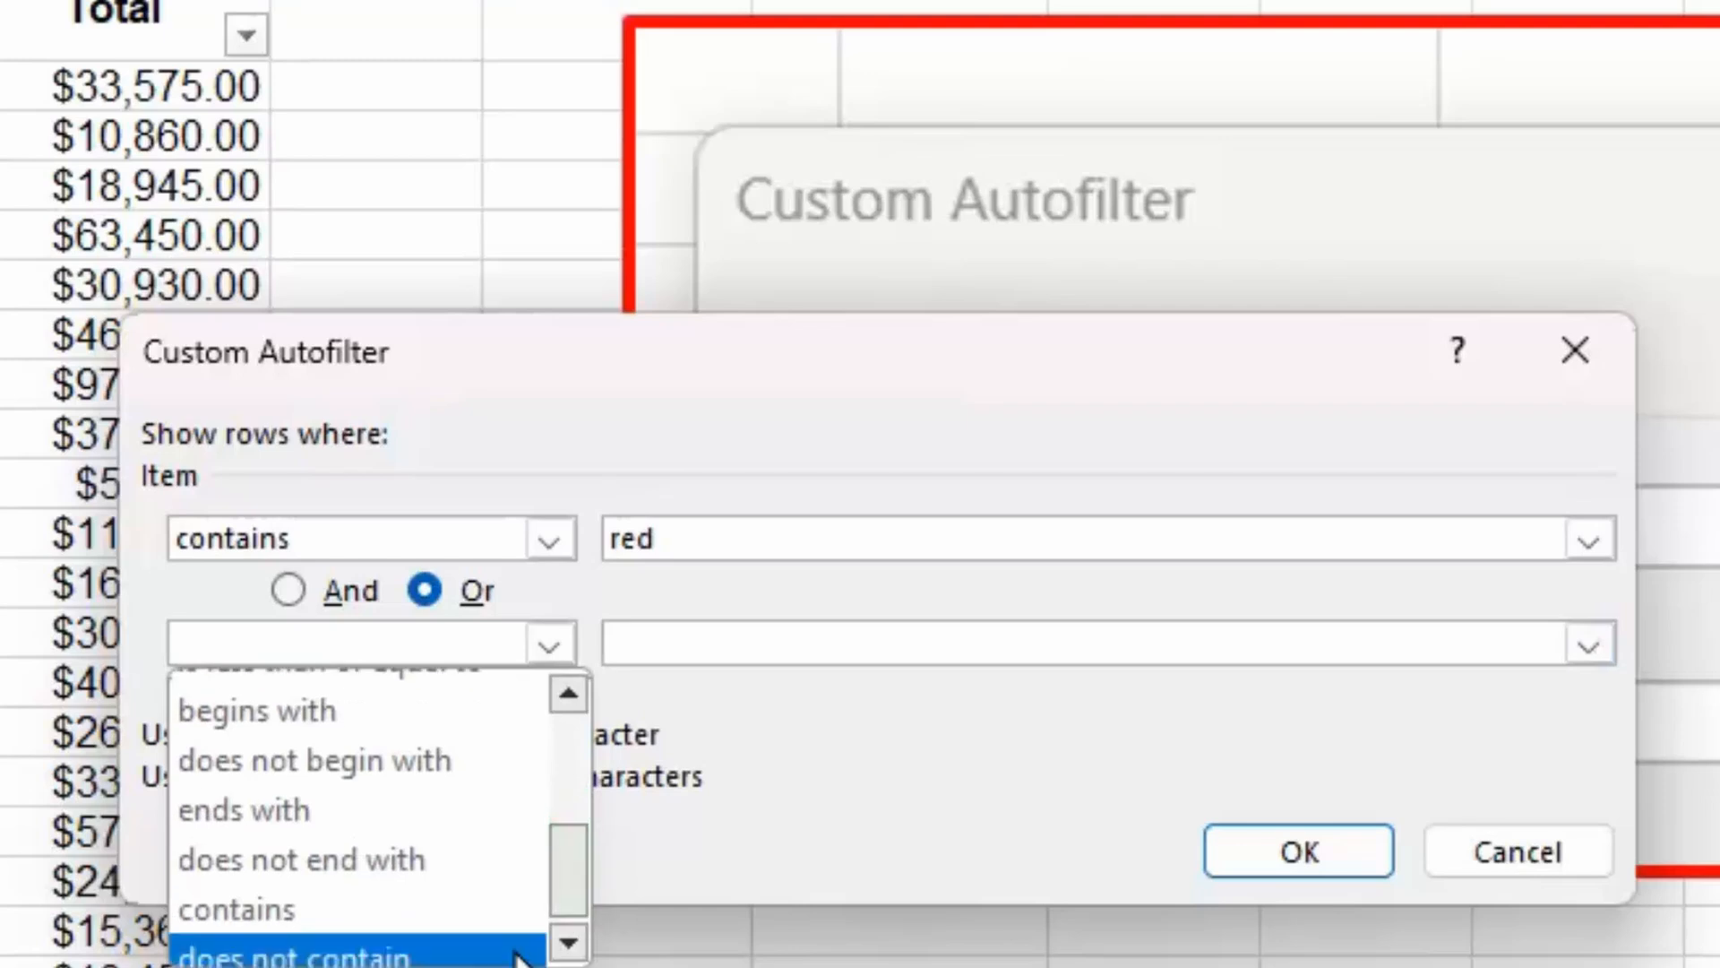
{"action": "left_click", "coordinate": [491, 906]}
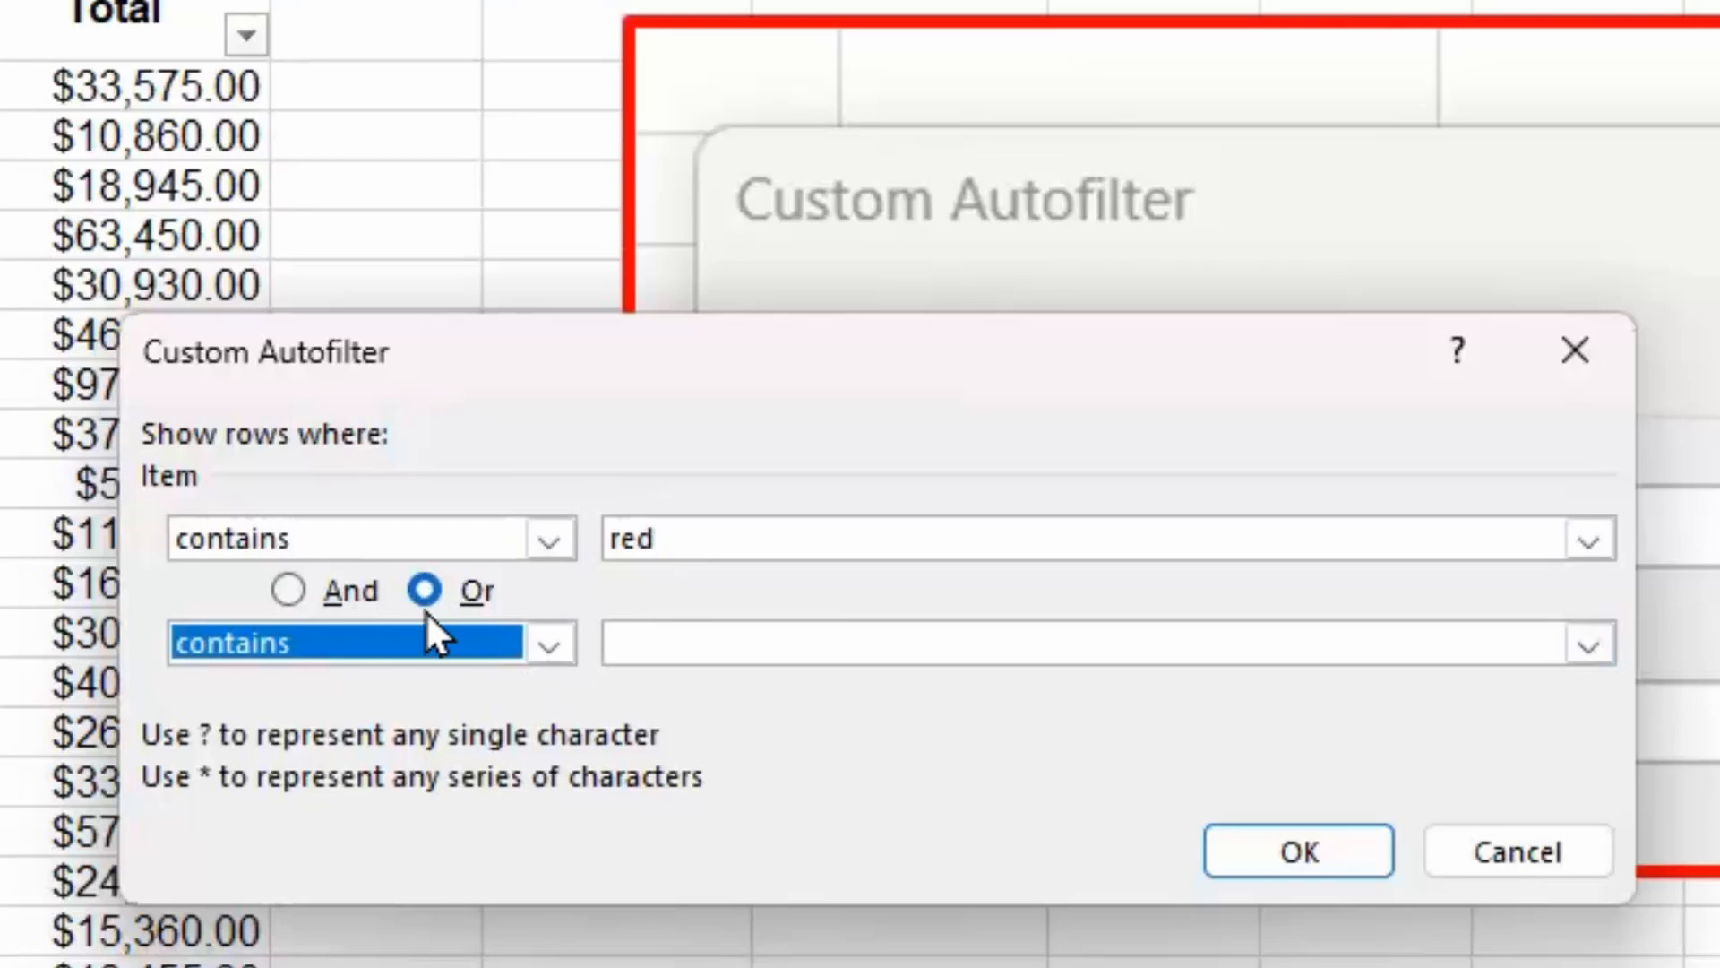
{"action": "left_click", "coordinate": [624, 647]}
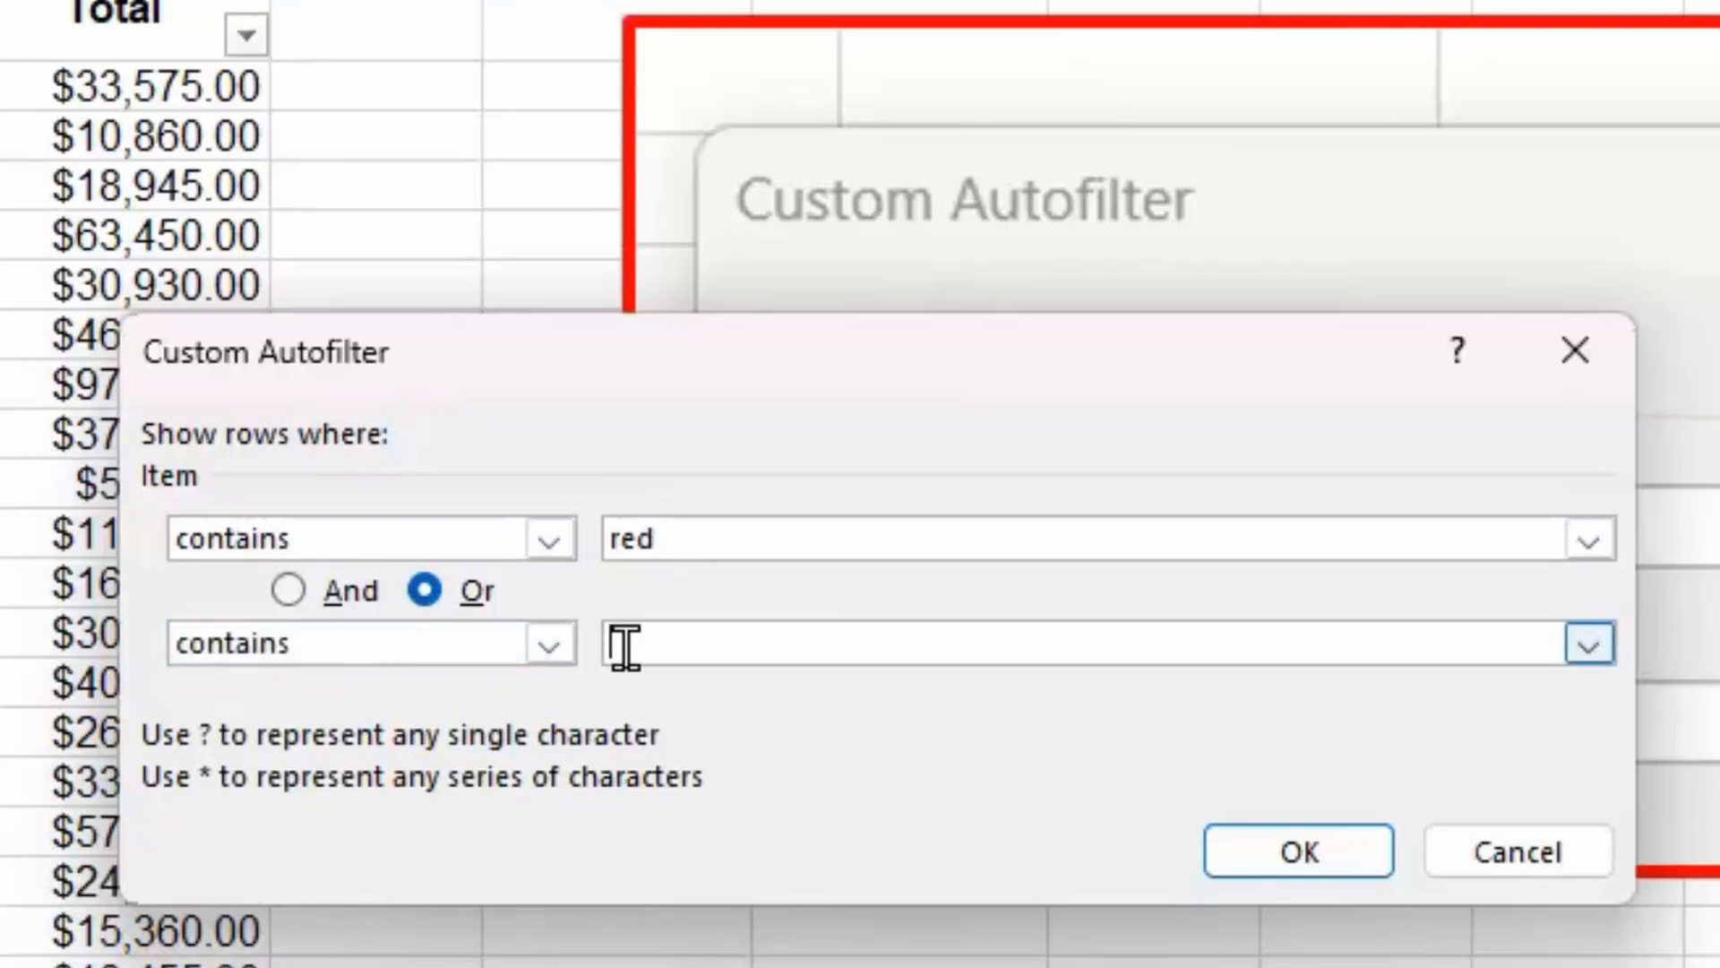
{"action": "type", "text": "blu"}
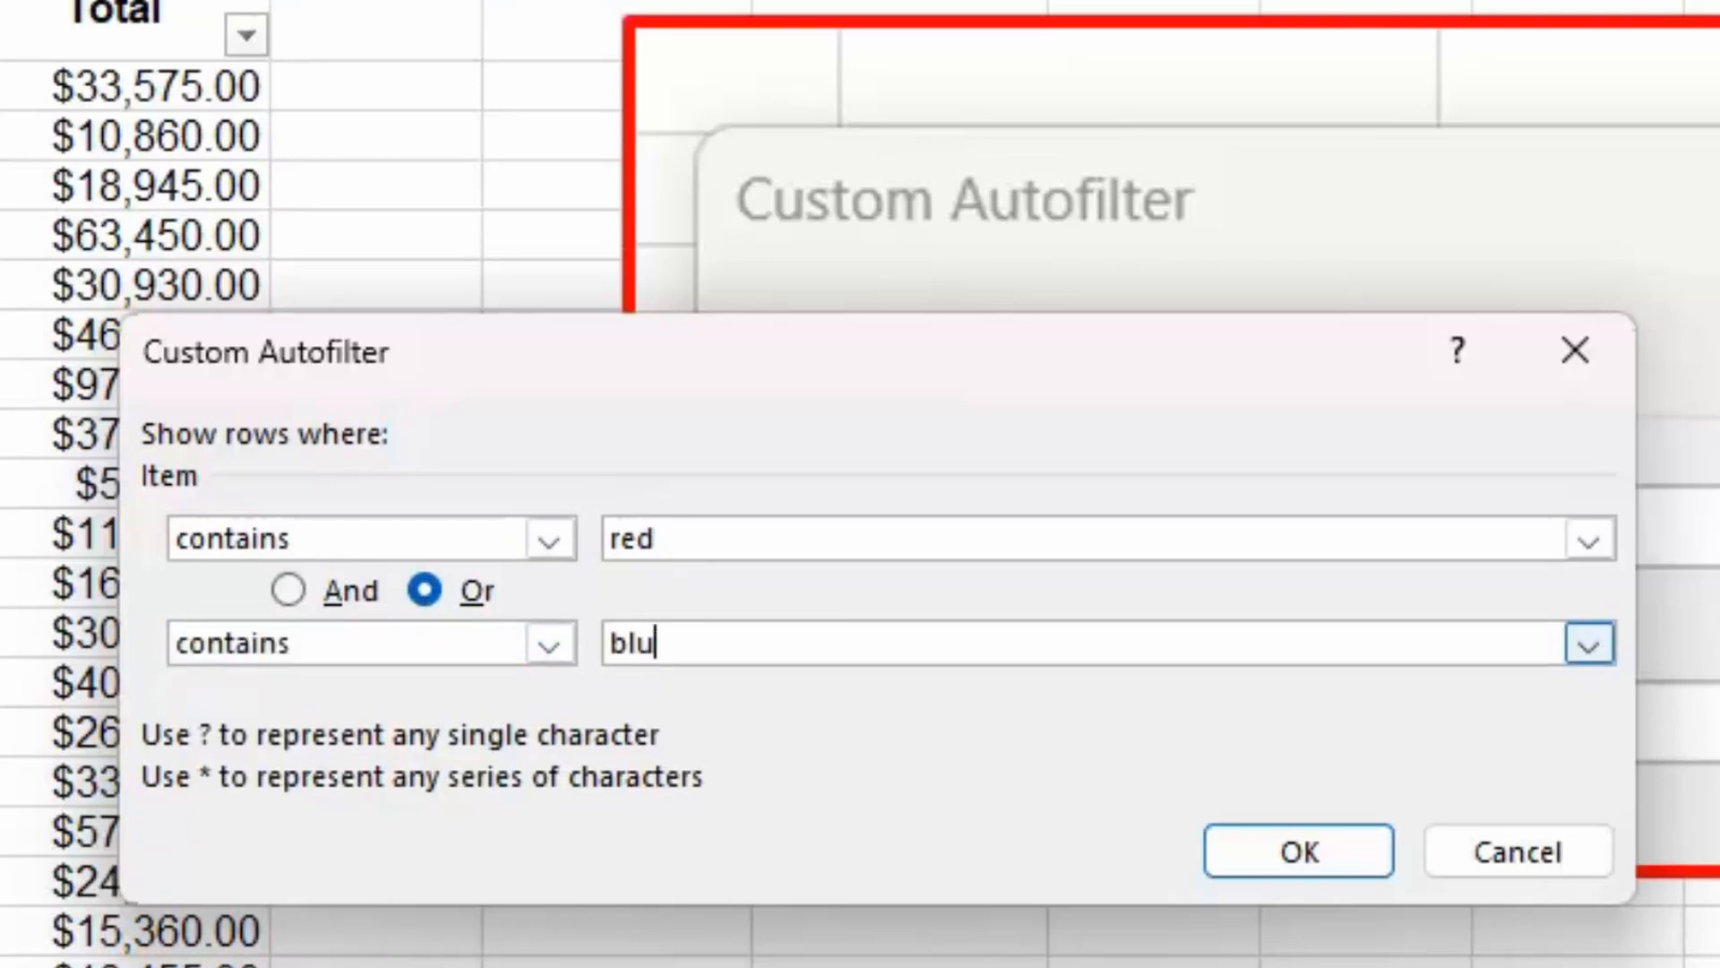
{"action": "type", "text": "e"}
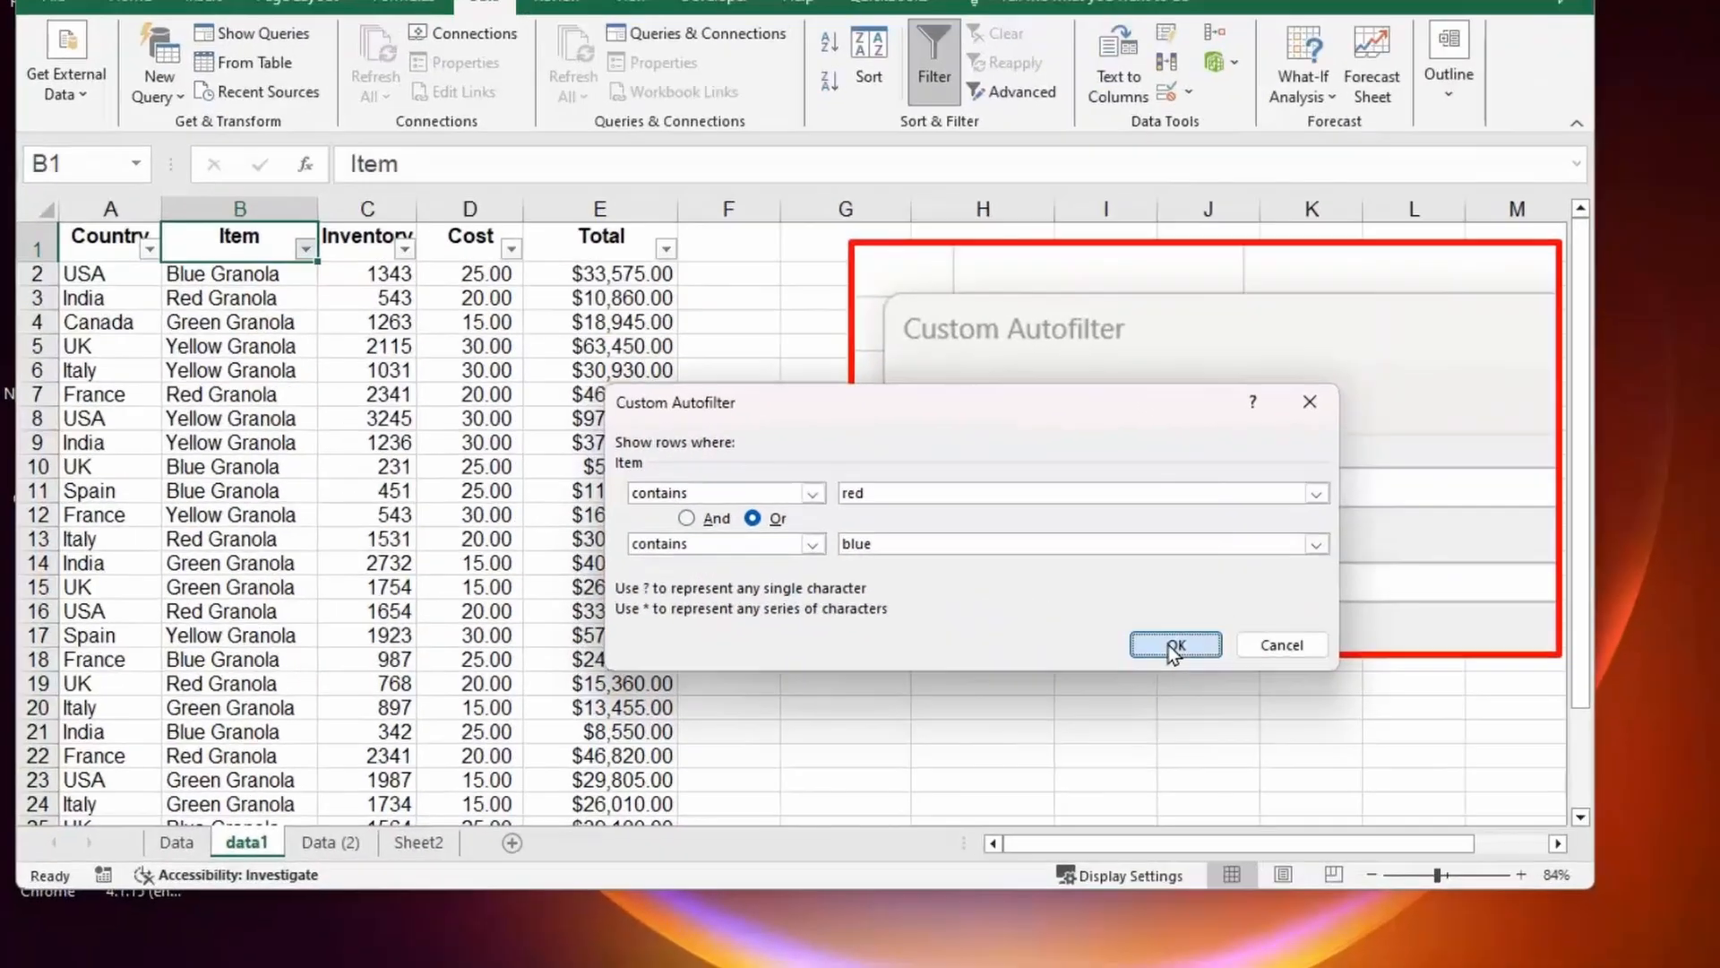
{"action": "left_click", "coordinate": [995, 617]}
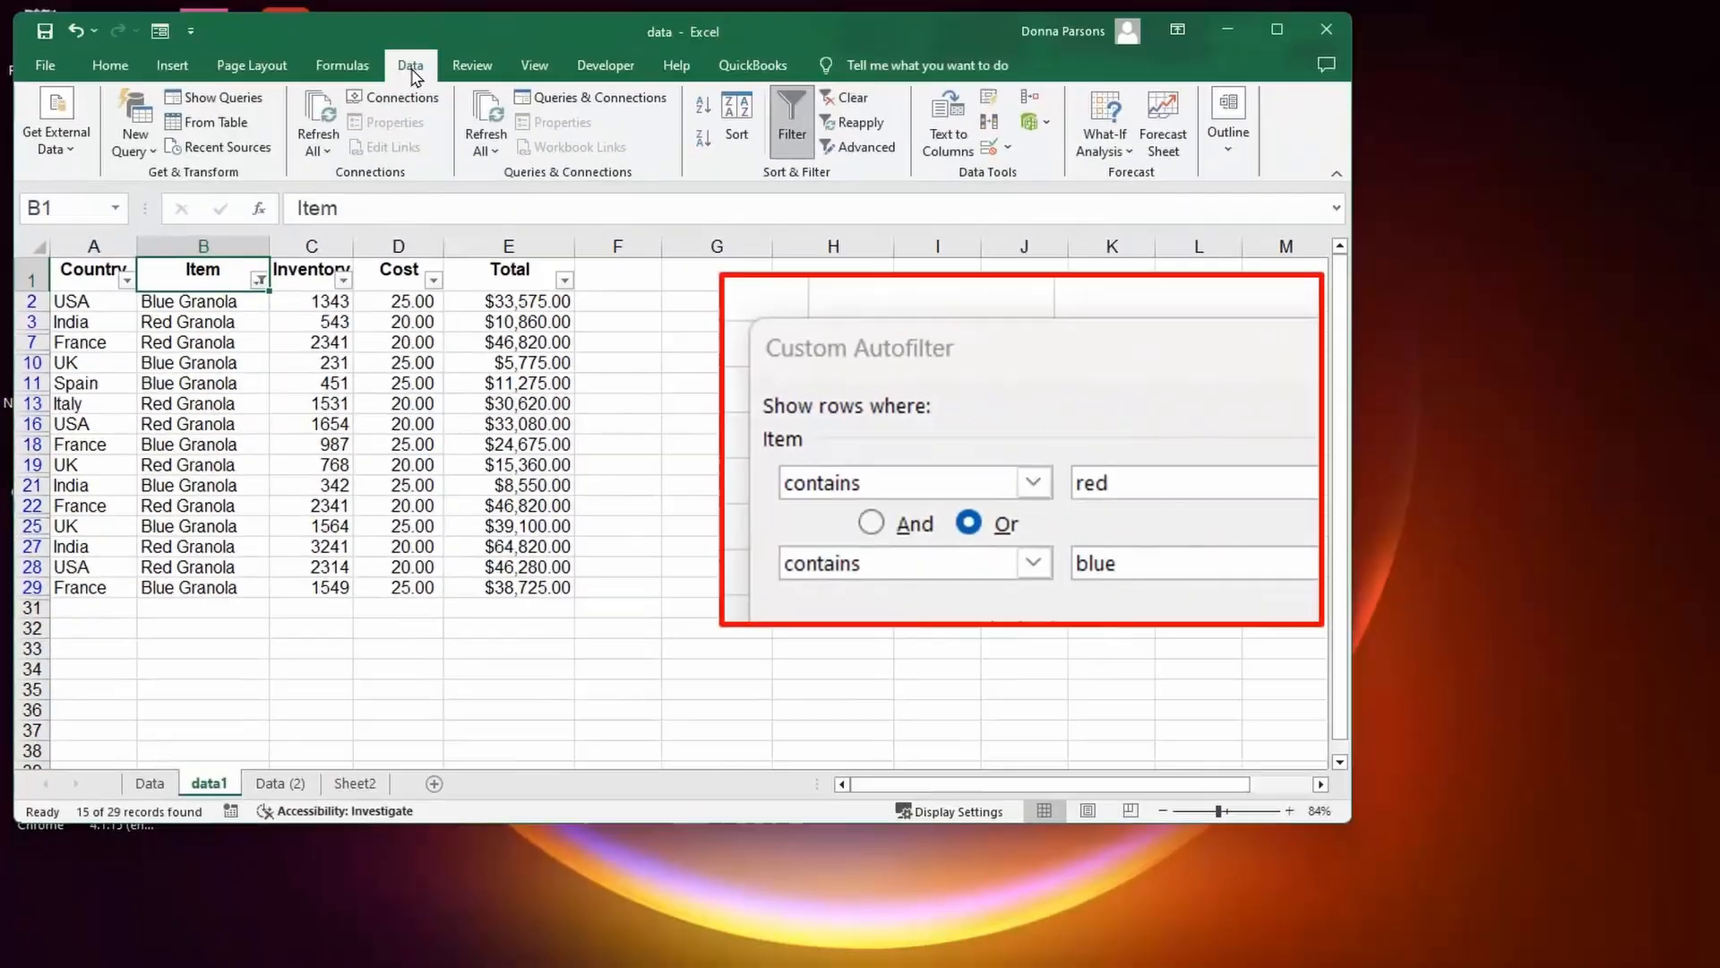
- Reopen the Item column's custom text filter to review its conditions and close it without changes
{"action": "left_click", "coordinate": [259, 280]}
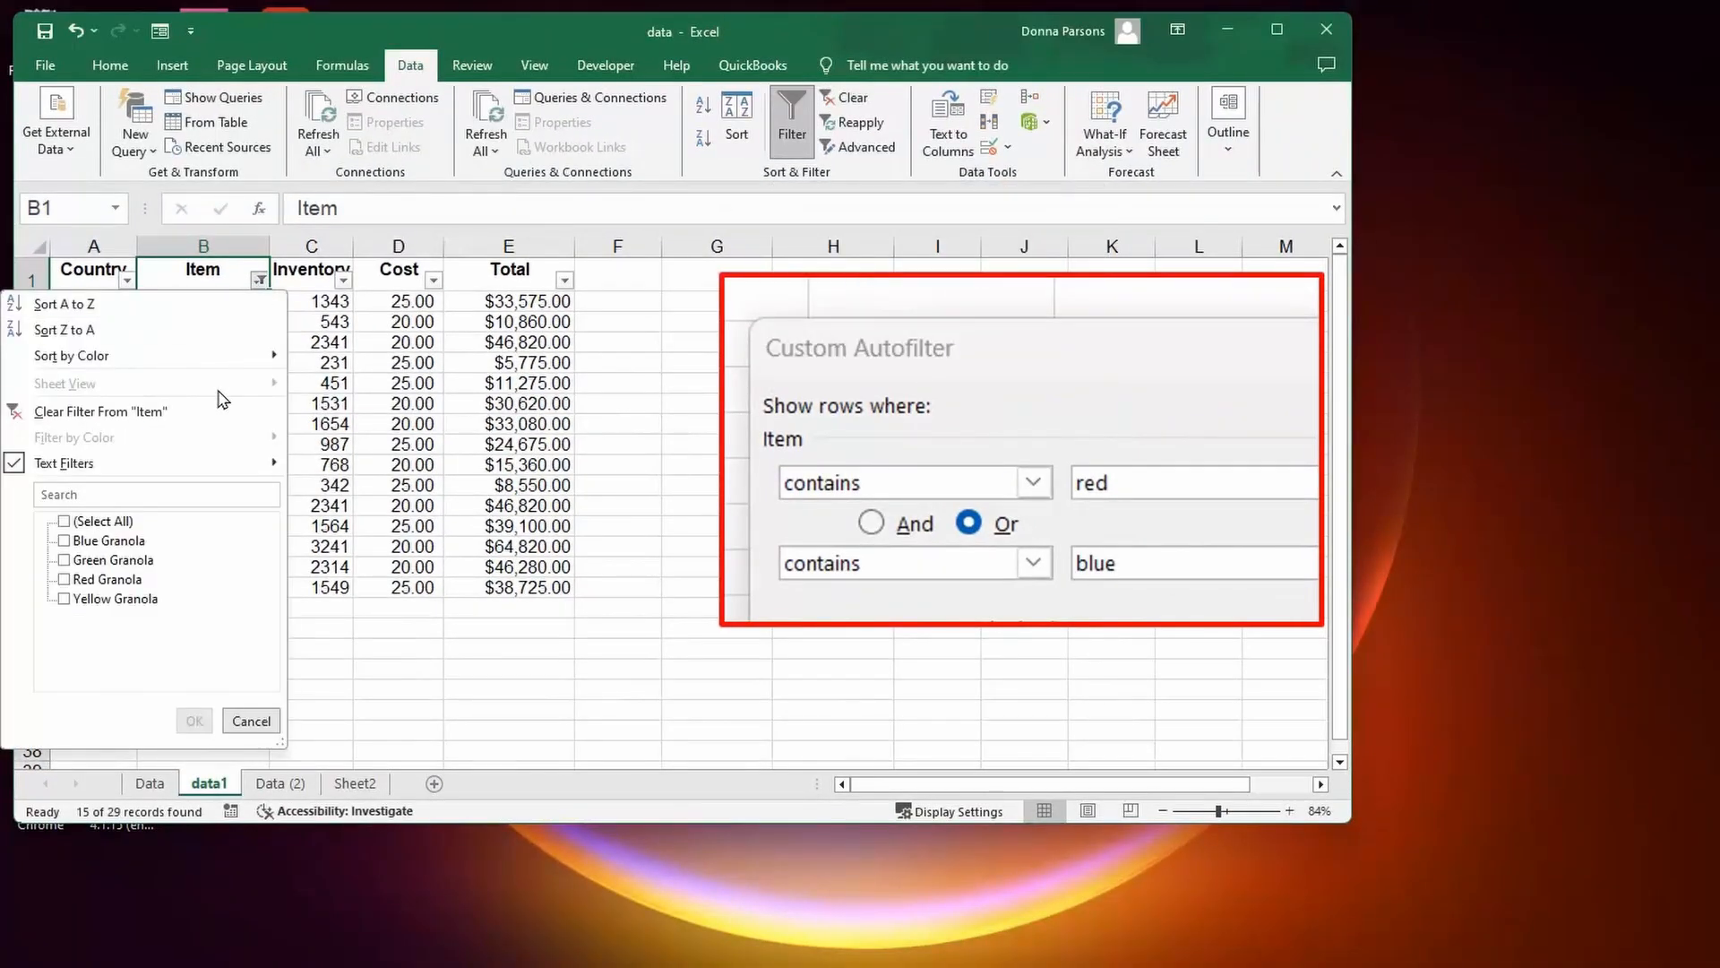
{"action": "mouse_move", "coordinate": [201, 466]}
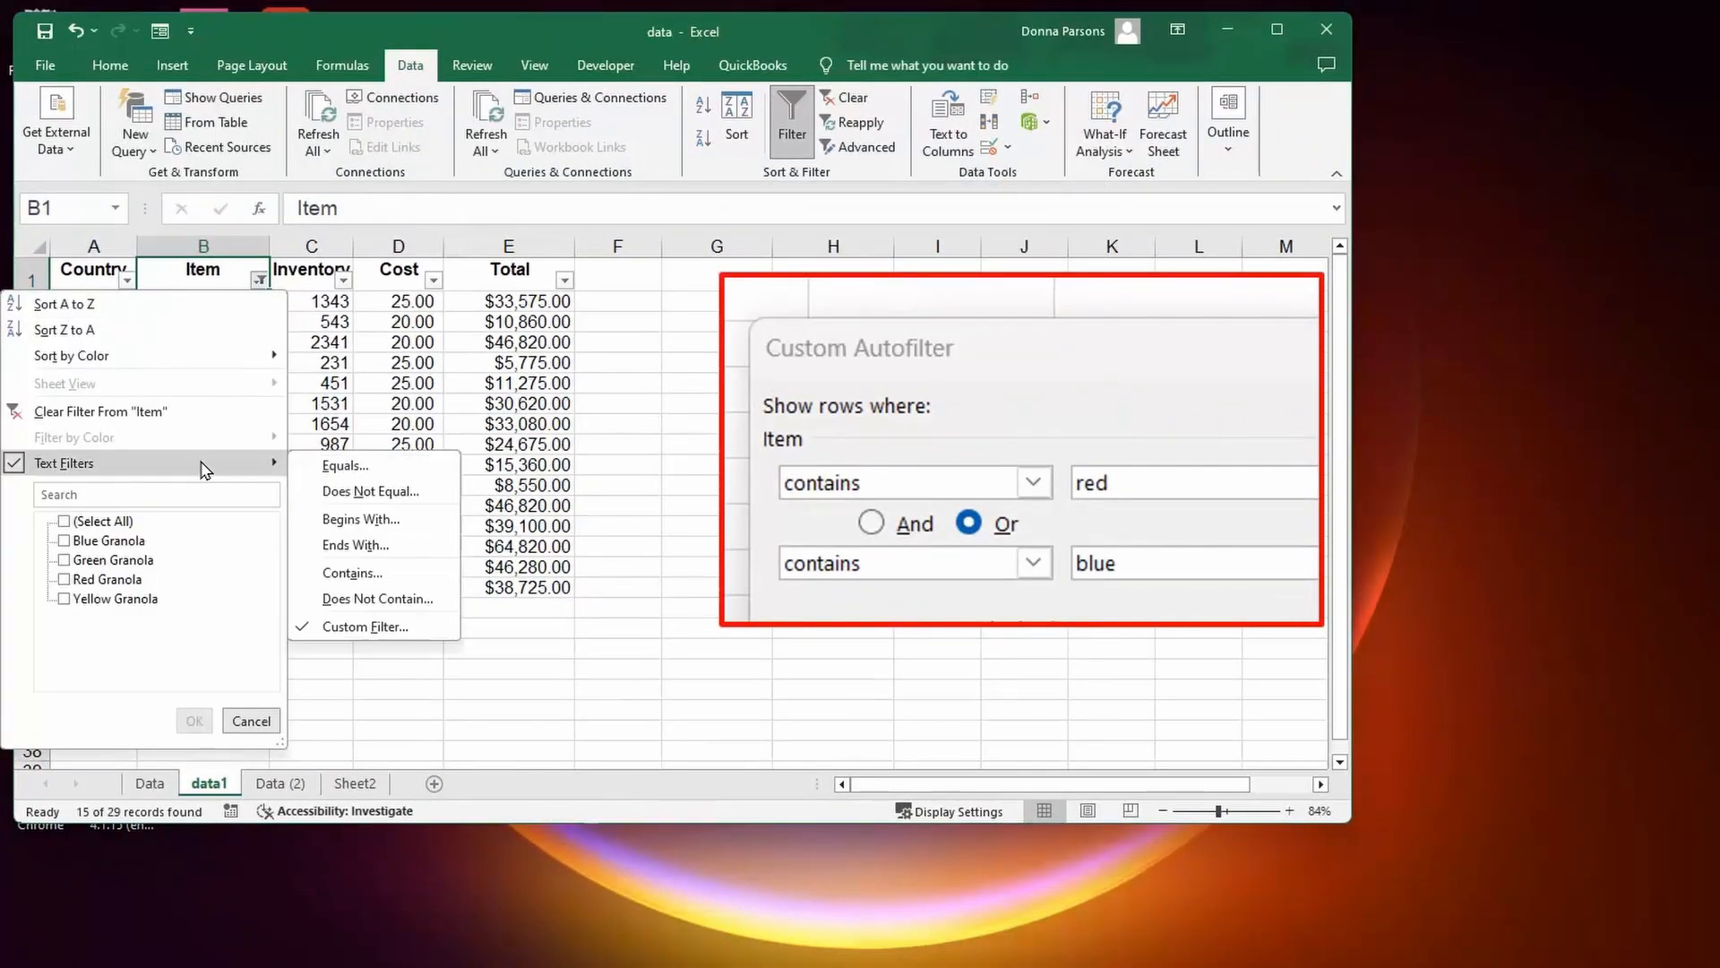
{"action": "left_click", "coordinate": [366, 627]}
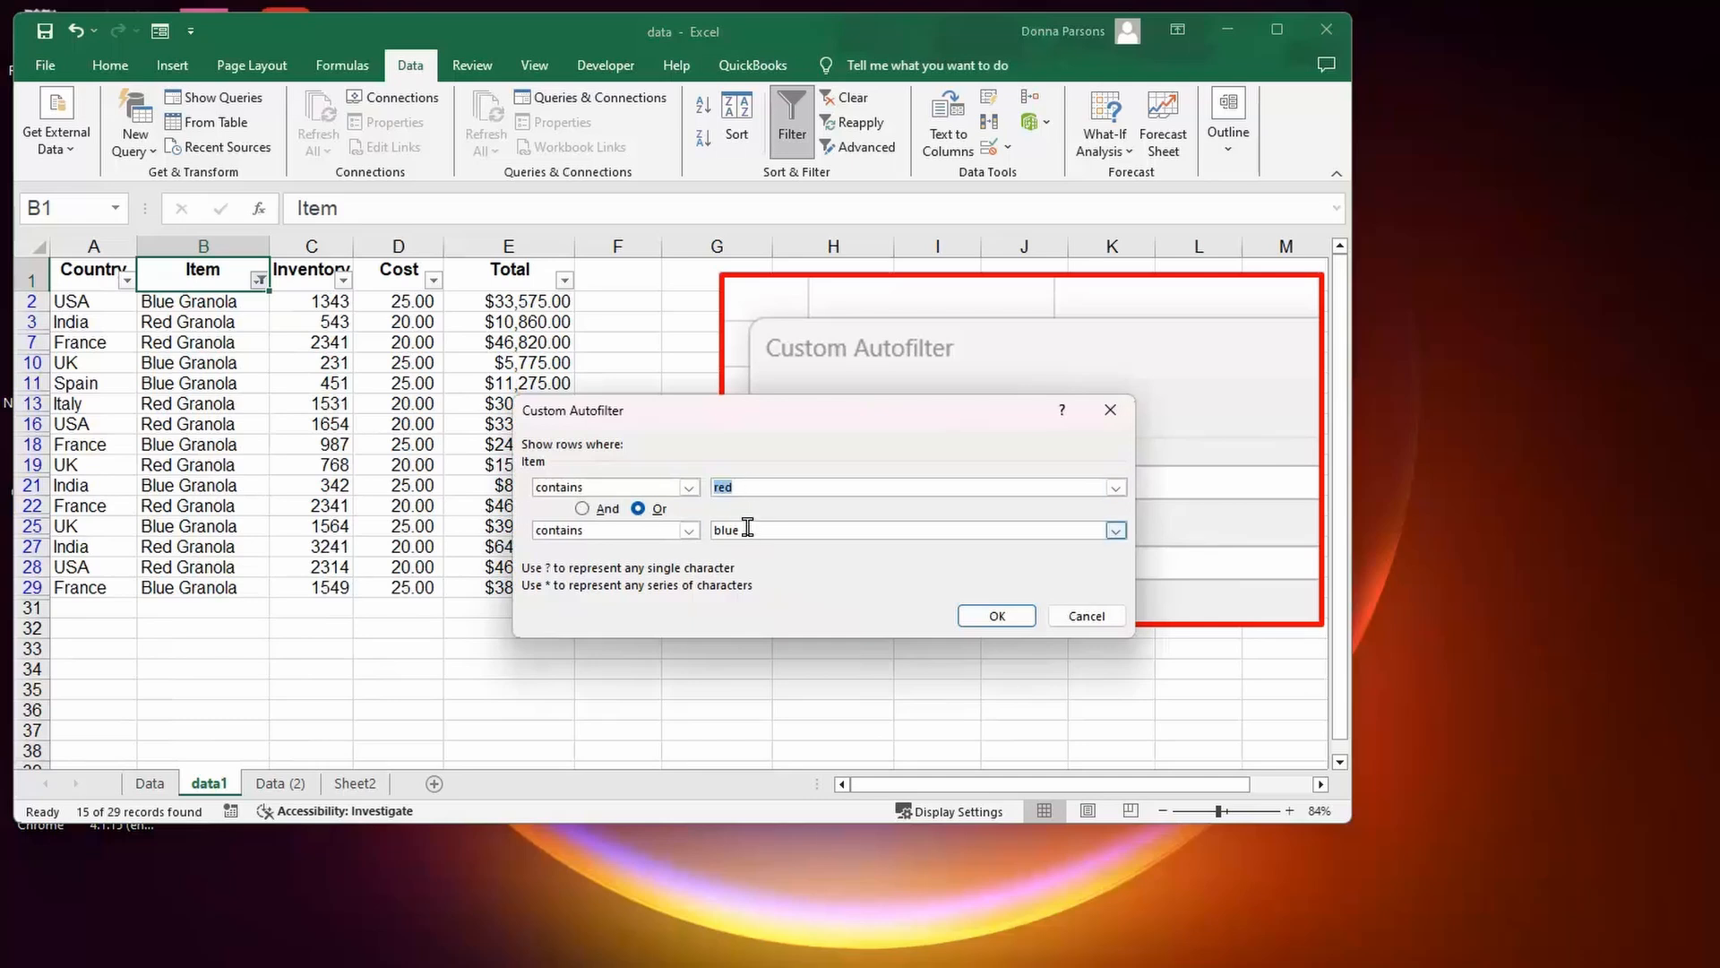
{"action": "left_click", "coordinate": [1067, 623]}
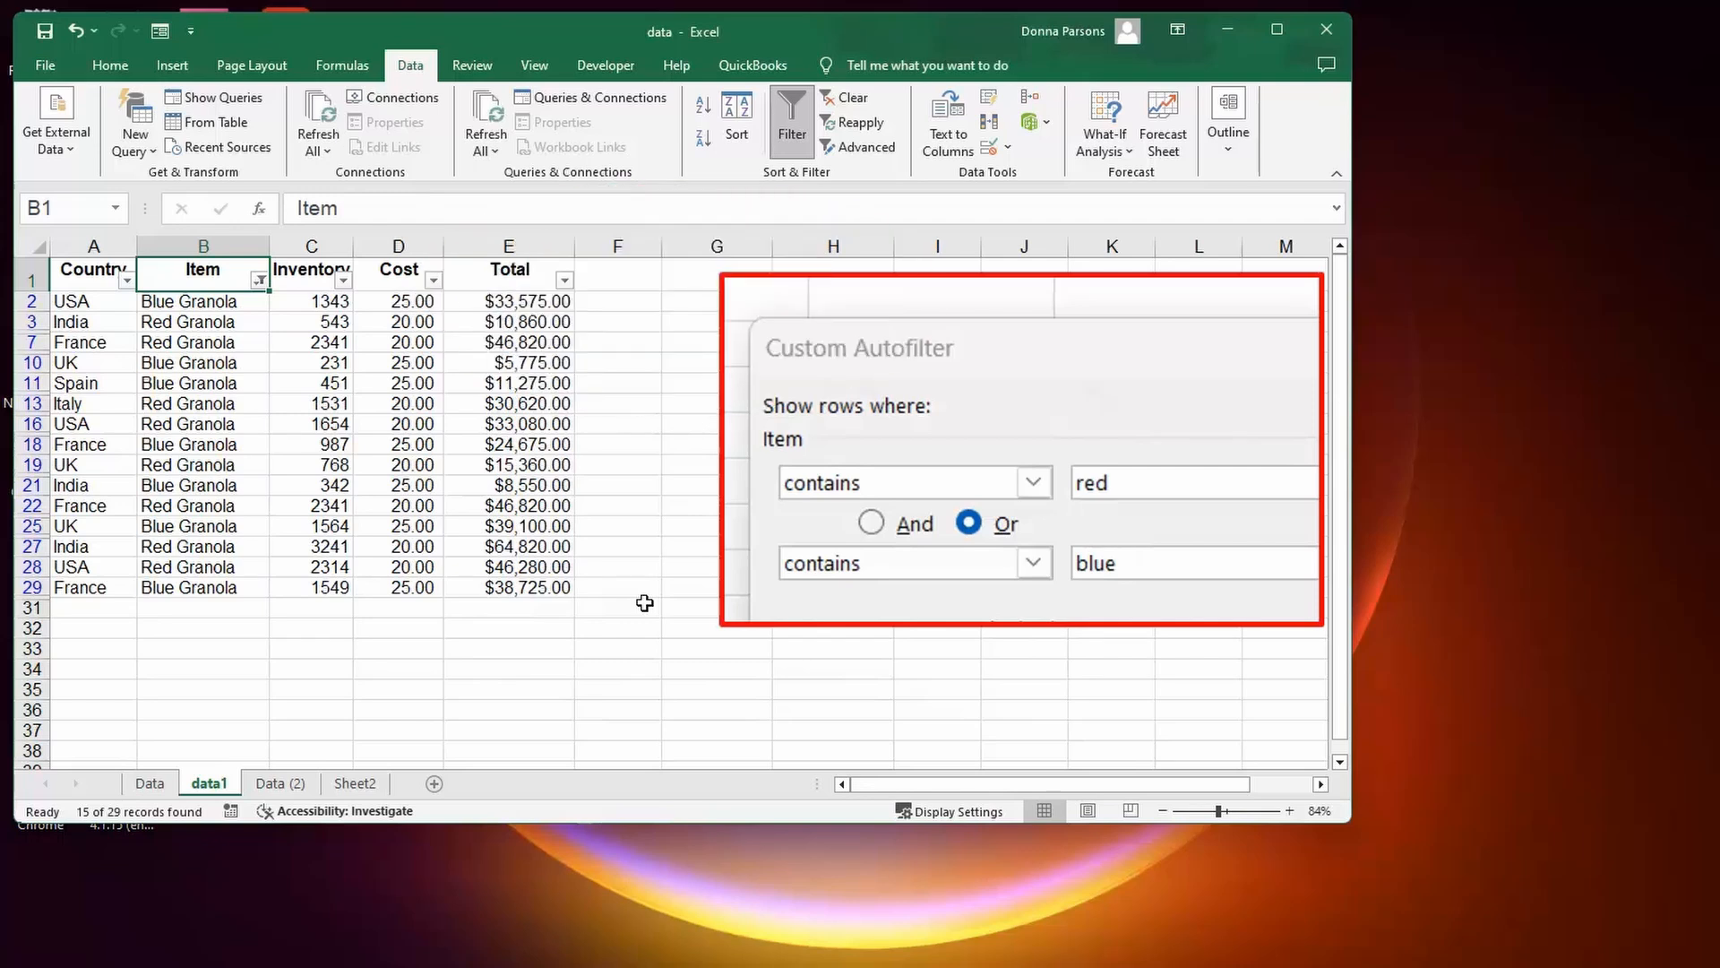
{"action": "mouse_move", "coordinate": [737, 966]}
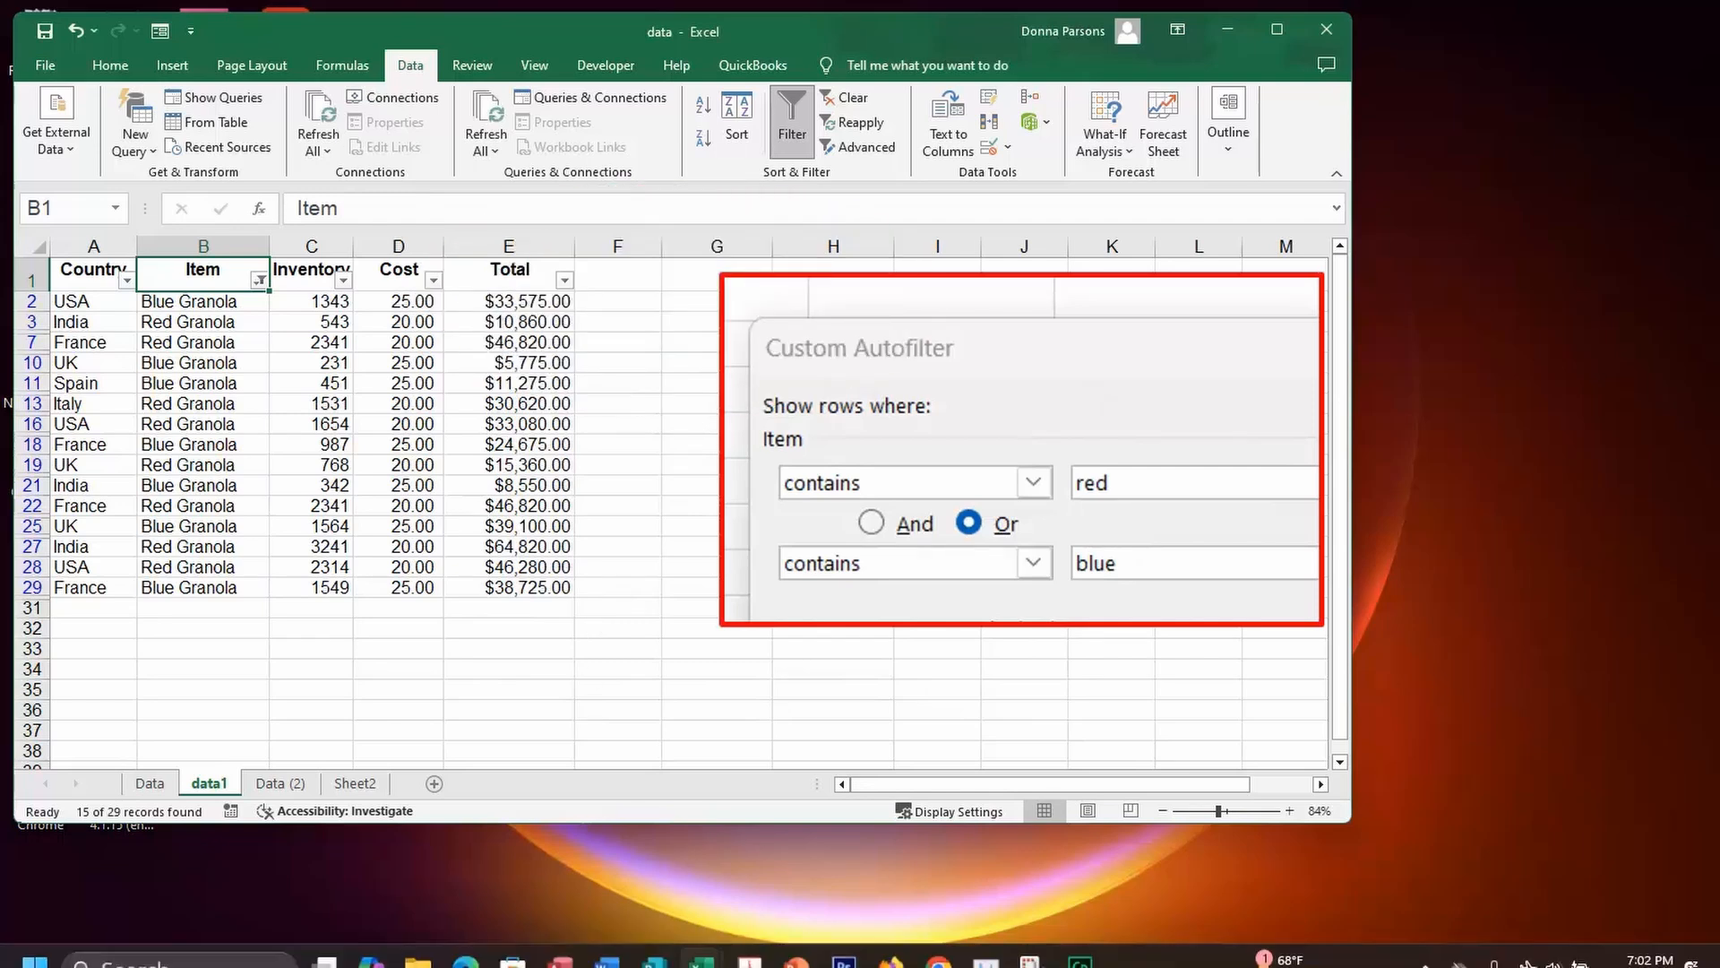